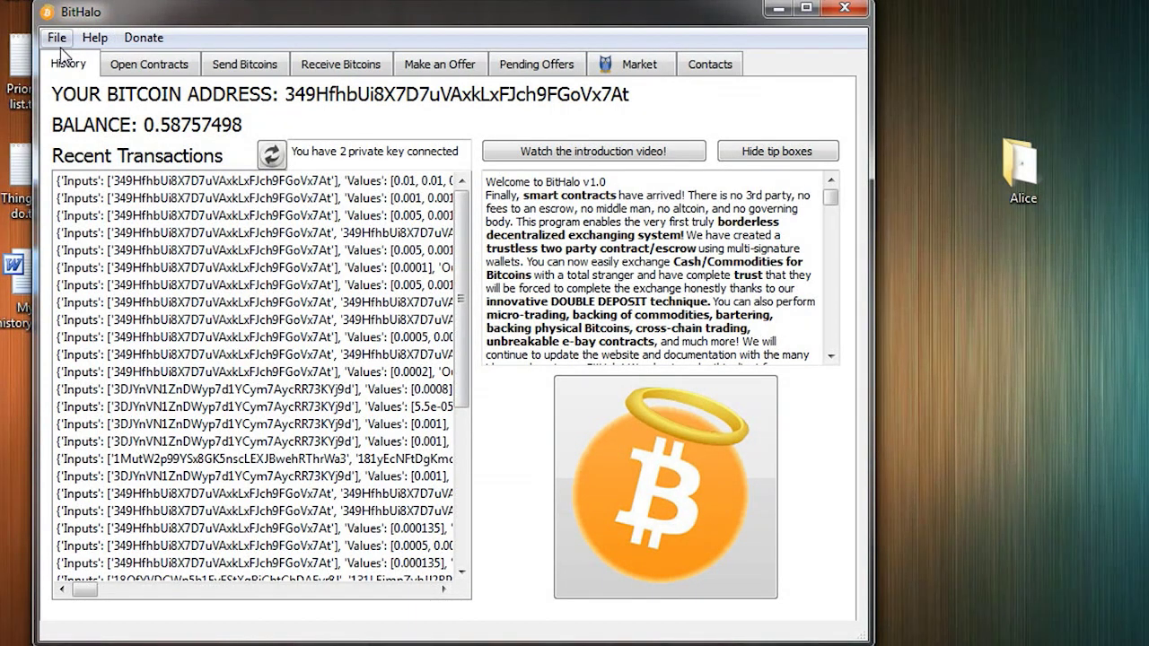
Step: Start a new wallet and save its first key as key1.private on the Desktop
{"action": "left_click", "coordinate": [59, 45]}
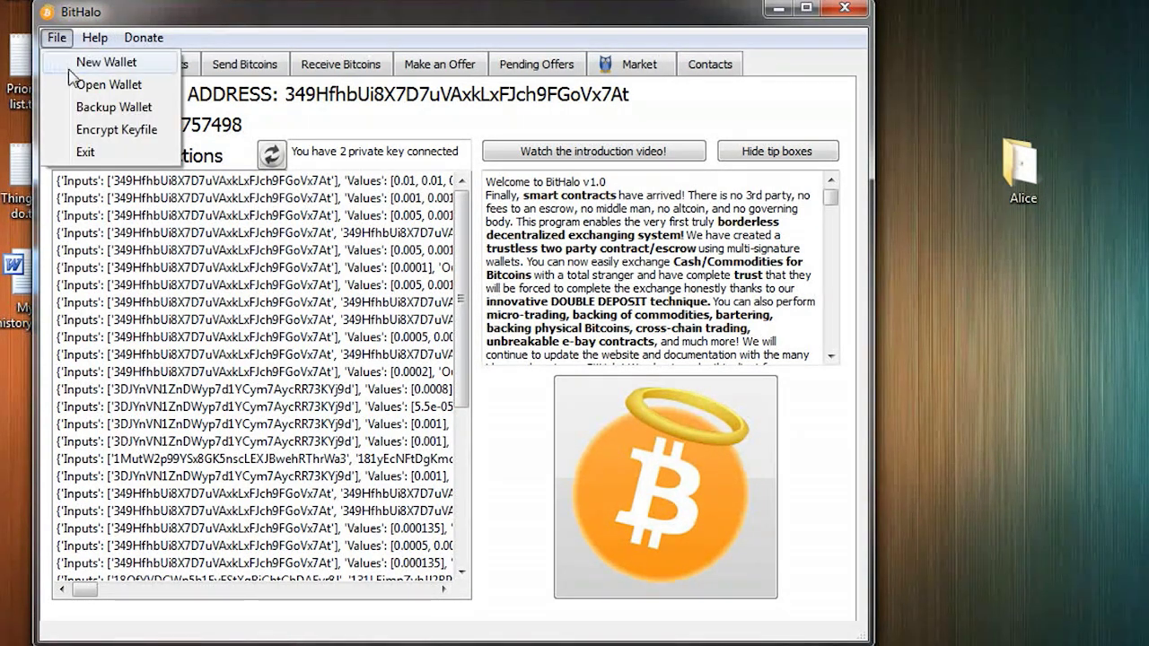
{"action": "left_click", "coordinate": [114, 69]}
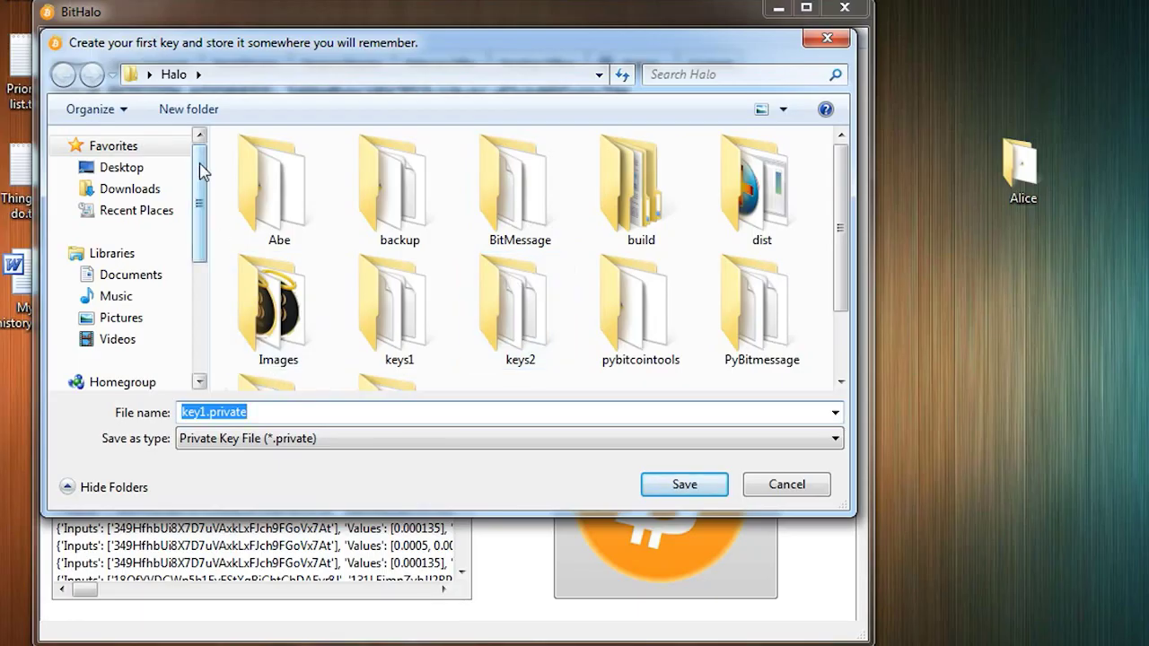
{"action": "left_click", "coordinate": [121, 170]}
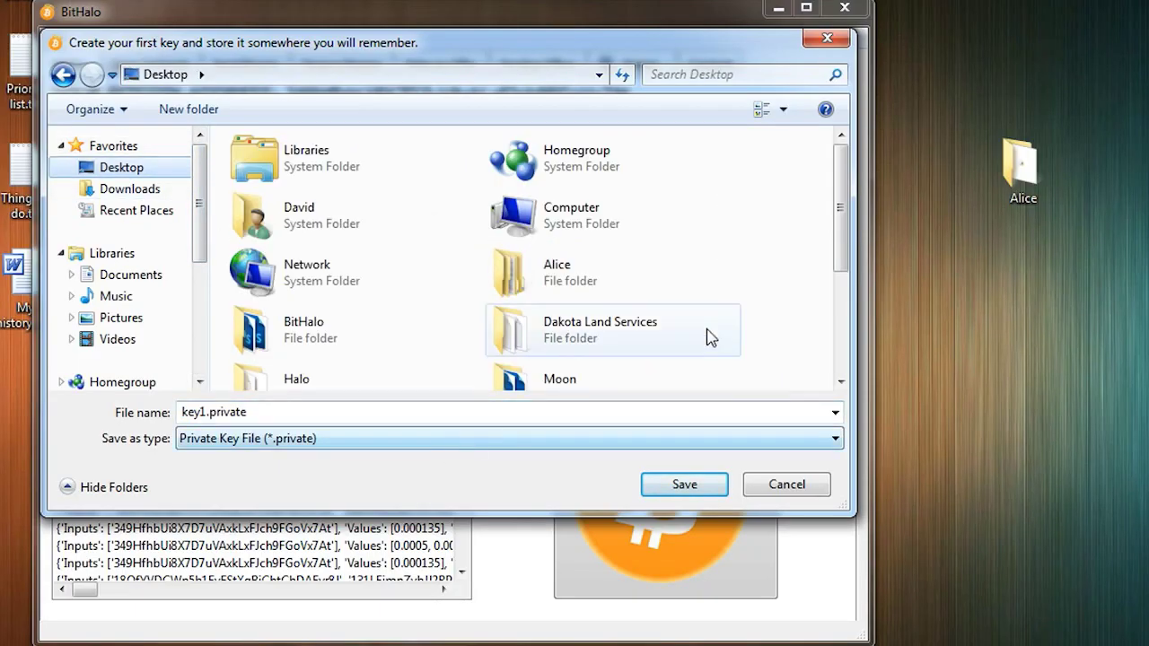
{"action": "left_click", "coordinate": [709, 492]}
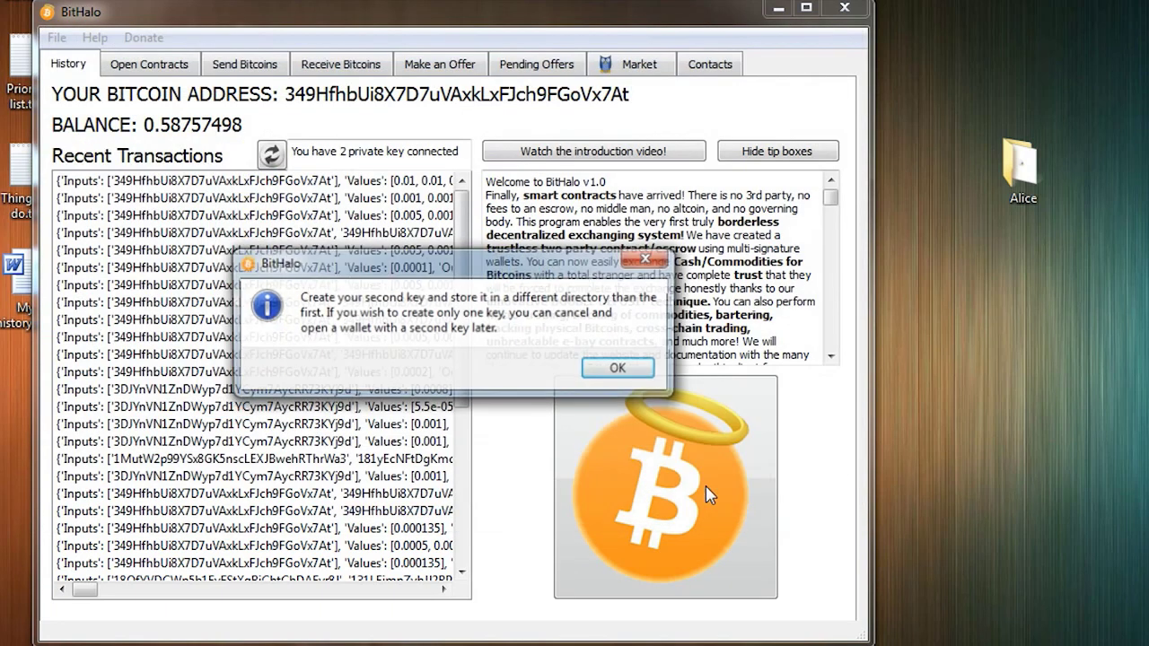
Step: Skip saving a second key and dismiss the one-private-key-created message
{"action": "left_click", "coordinate": [611, 378]}
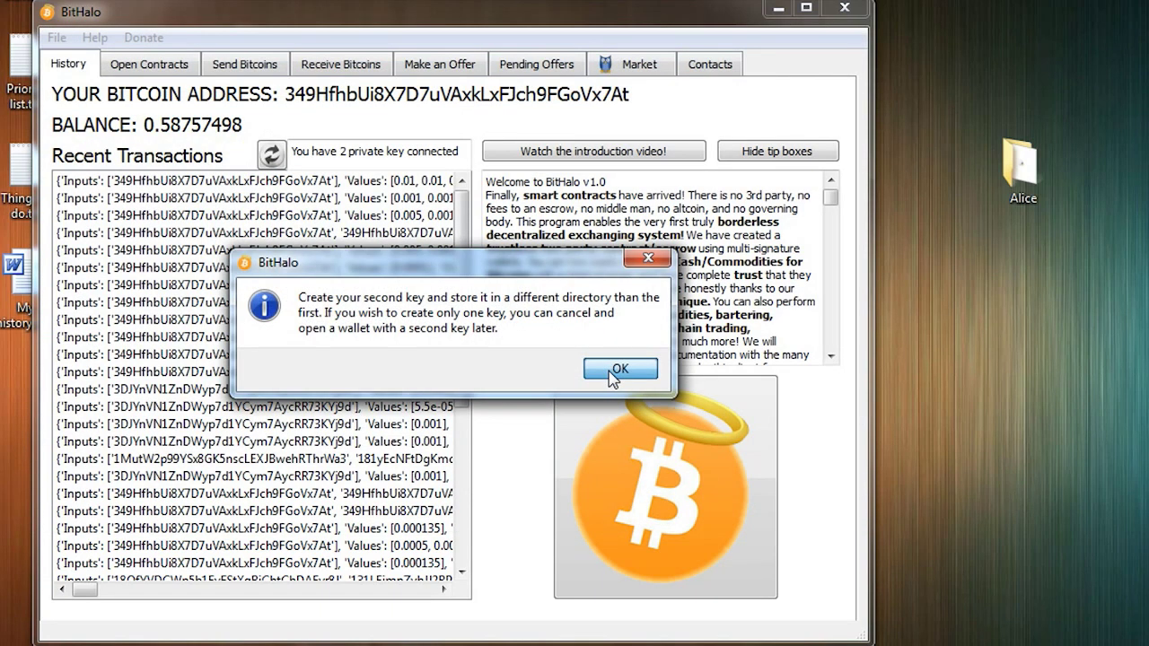
{"action": "left_click", "coordinate": [610, 378]}
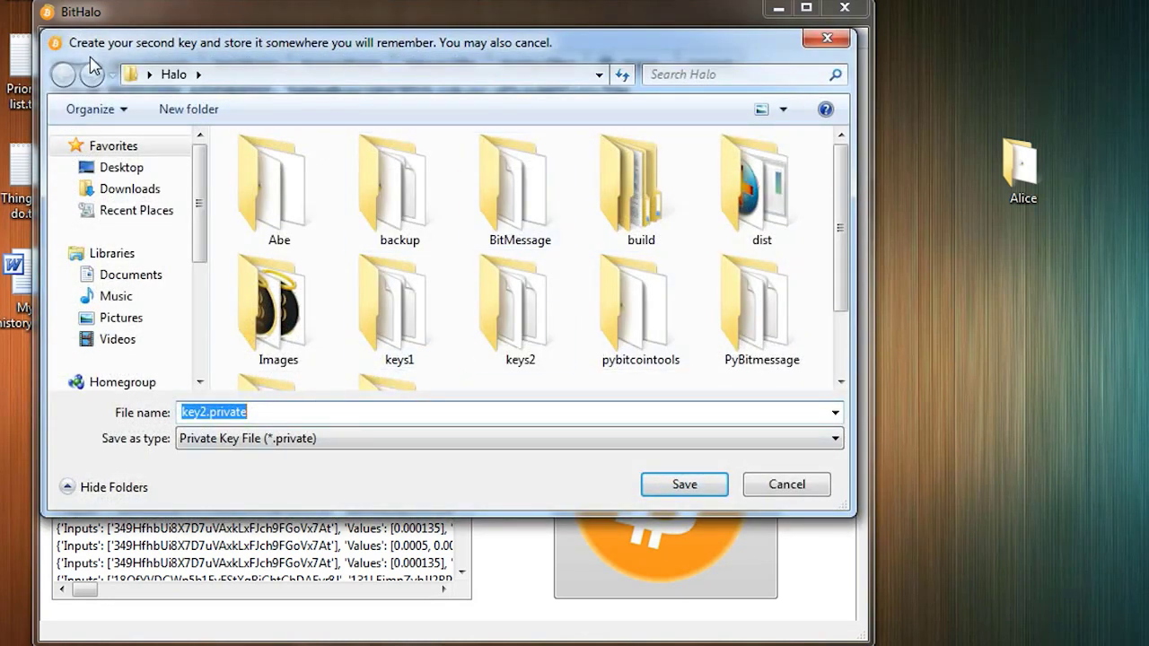
{"action": "left_click", "coordinate": [795, 487]}
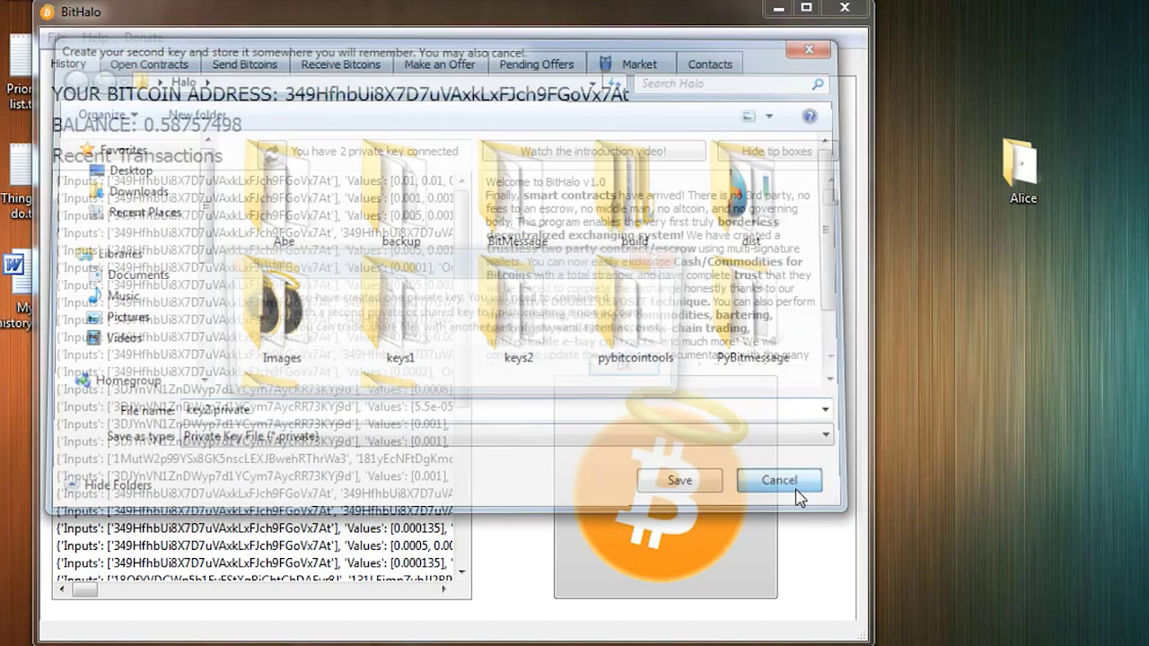
{"action": "left_click", "coordinate": [620, 374]}
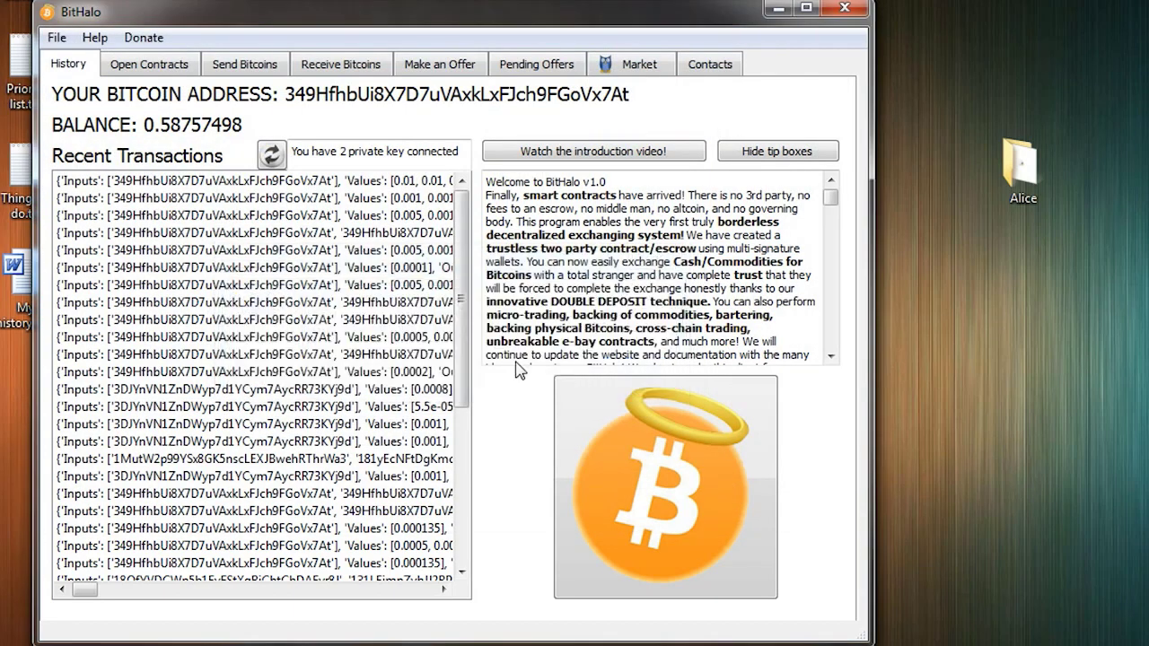
Step: Create another new wallet and save its key as key2.private on the Desktop
{"action": "left_click_drag", "start_coordinate": [90, 20], "coordinate": [144, 0]}
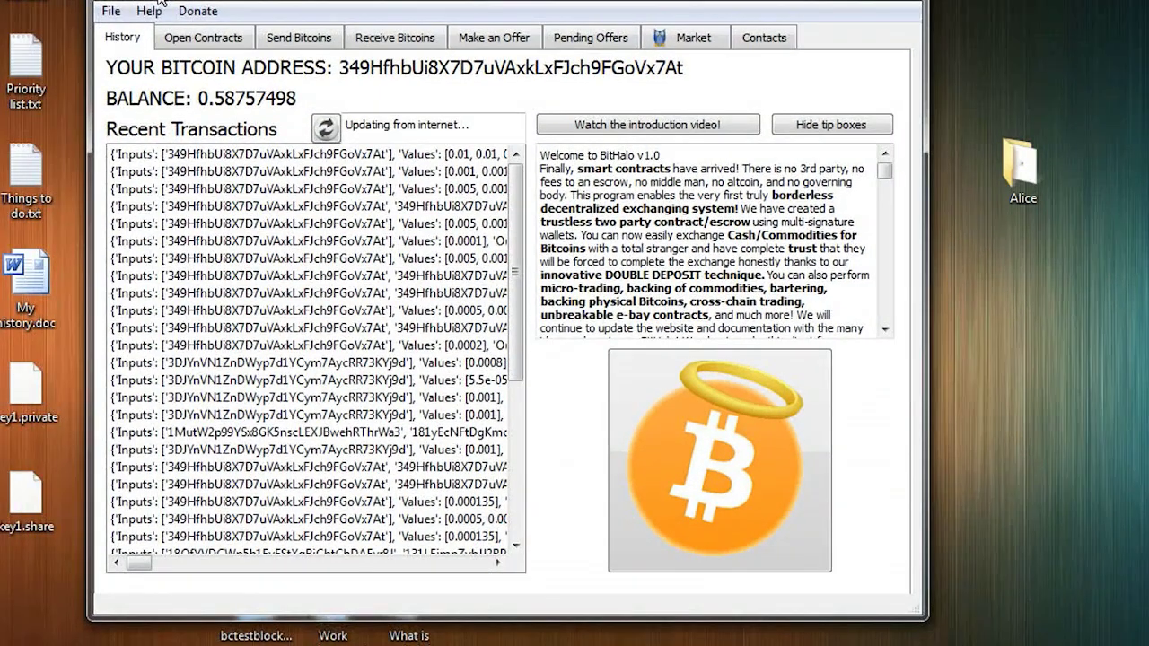
{"action": "left_click", "coordinate": [110, 10]}
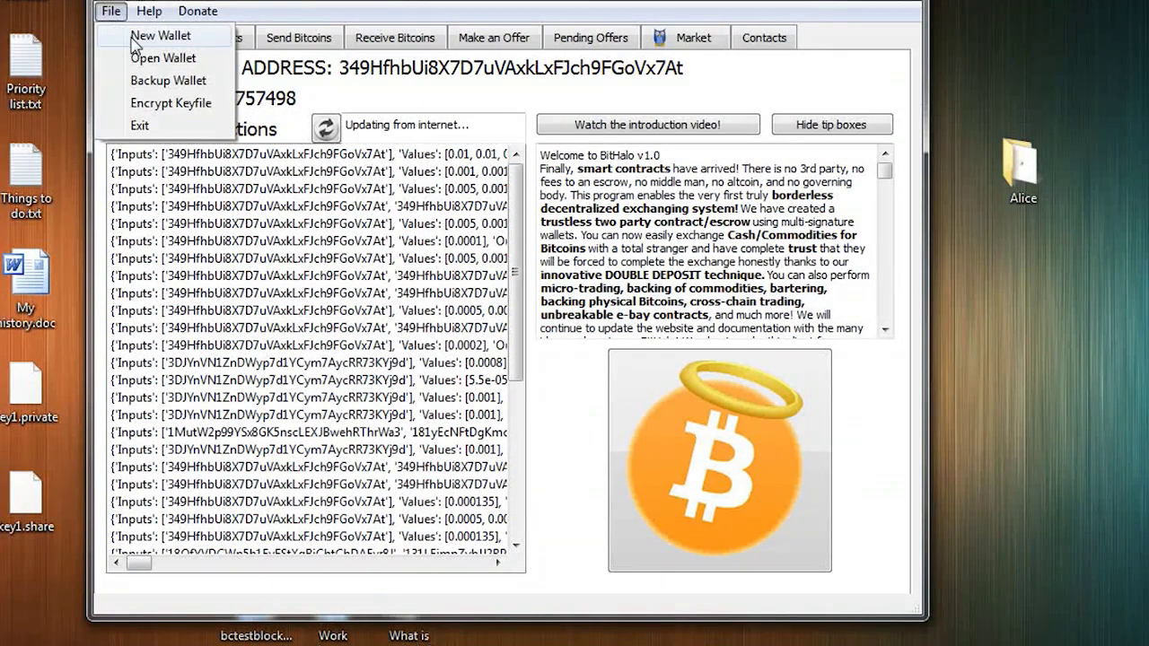
{"action": "left_click", "coordinate": [134, 36]}
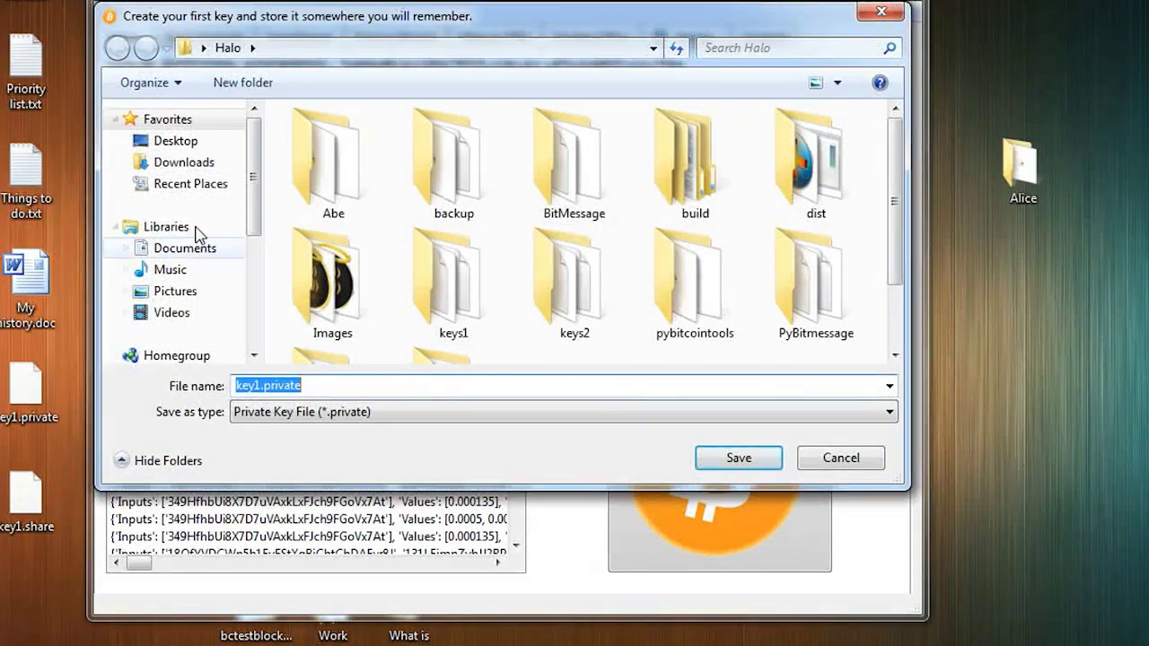
{"action": "left_click", "coordinate": [157, 144]}
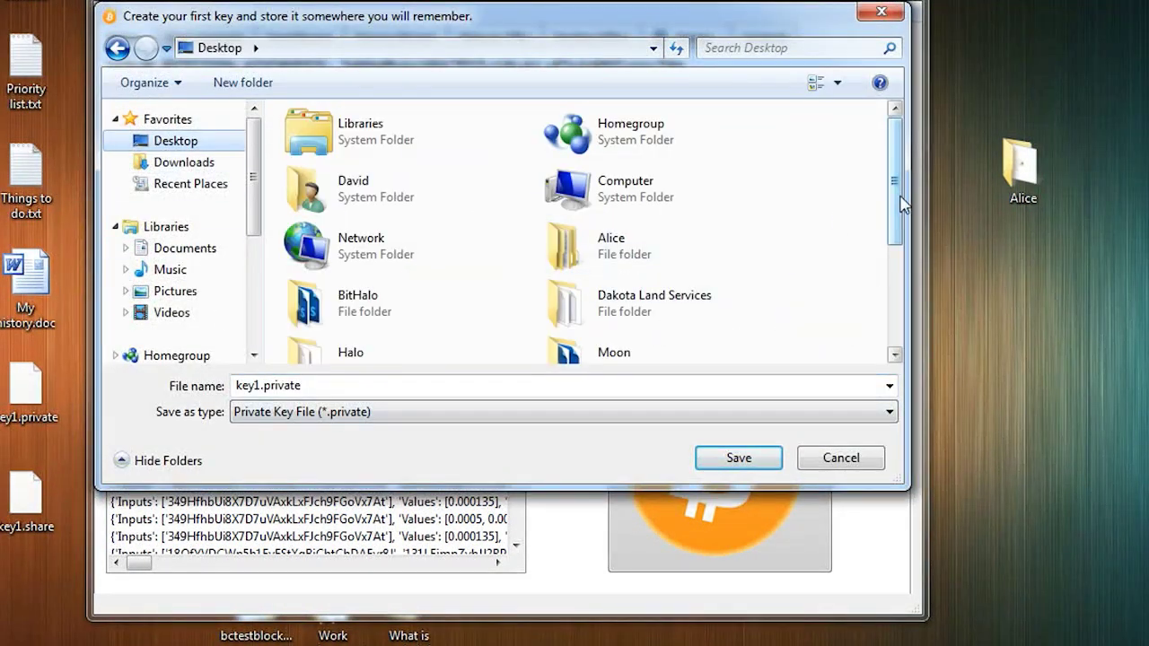
{"action": "left_click_drag", "start_coordinate": [898, 180], "coordinate": [905, 334]}
{"action": "key", "text": "Tab"}
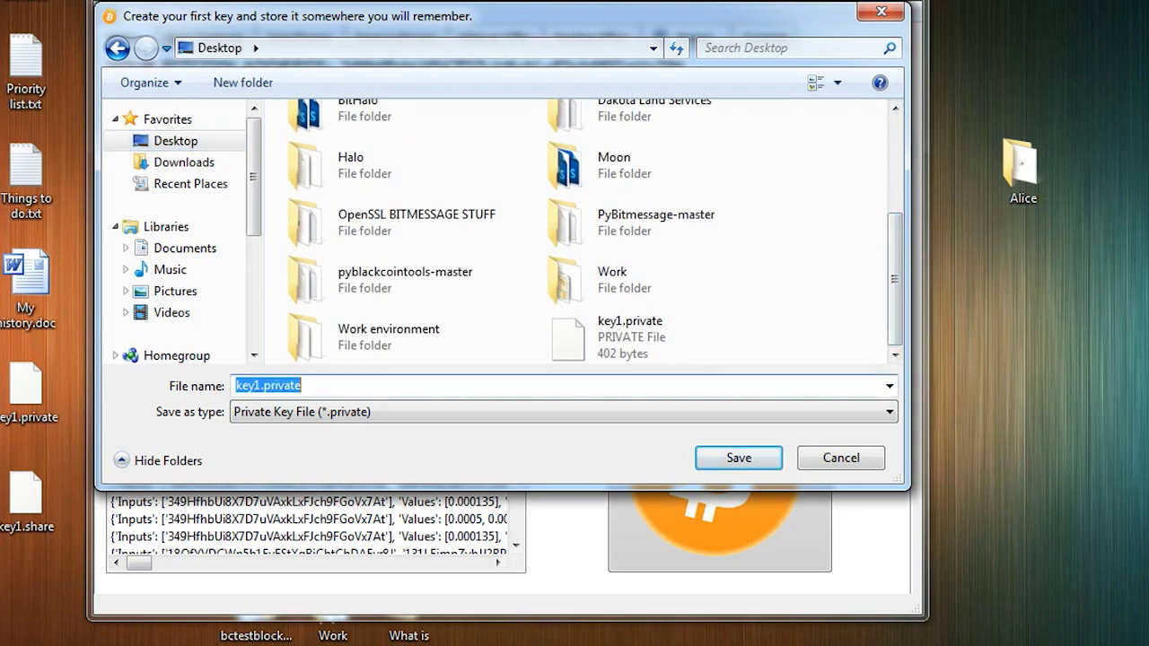
{"action": "left_click", "coordinate": [296, 385]}
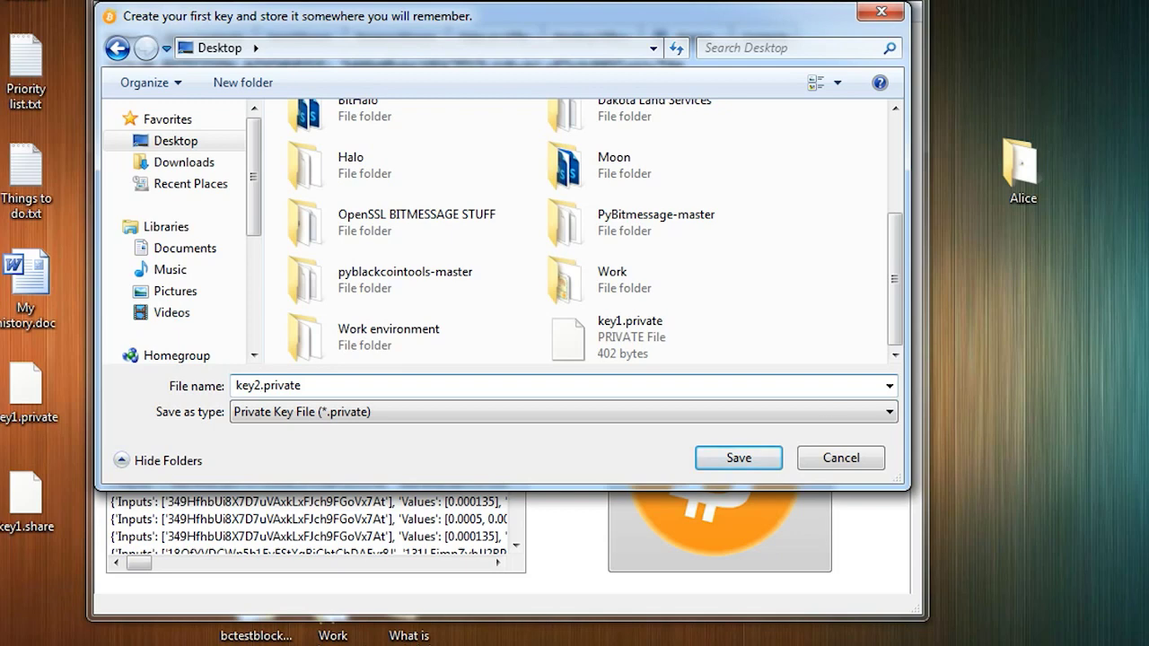
{"action": "left_click", "coordinate": [757, 458]}
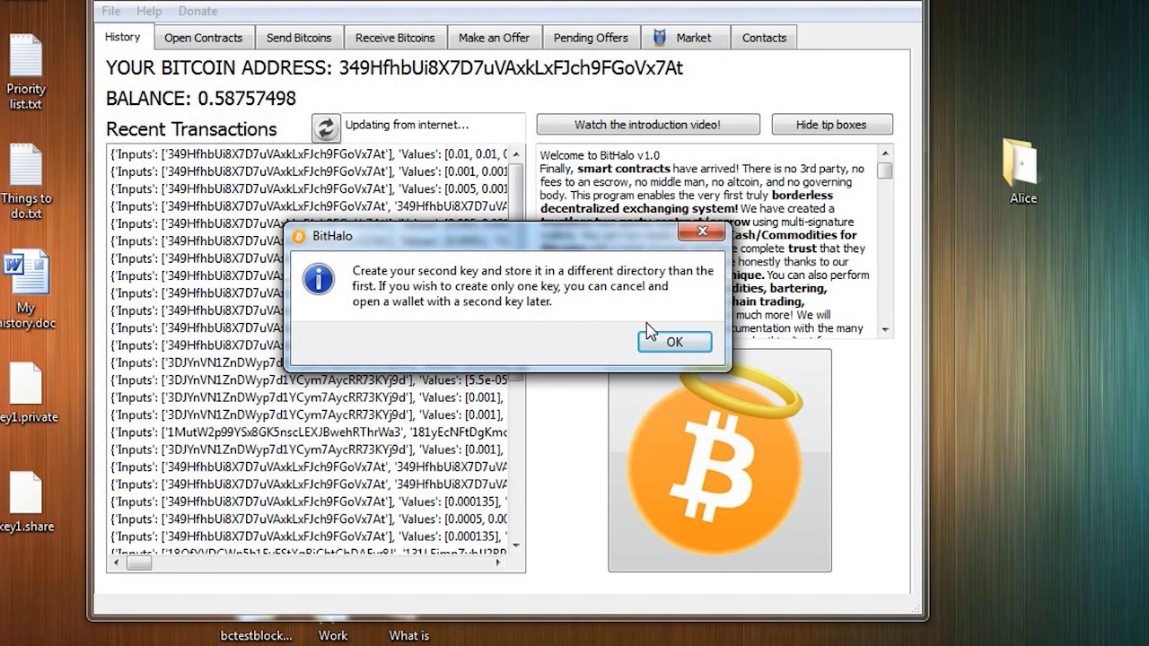
Step: Decline saving a second key and close the one-key-created message
{"action": "left_click", "coordinate": [669, 343]}
{"action": "left_click", "coordinate": [759, 457]}
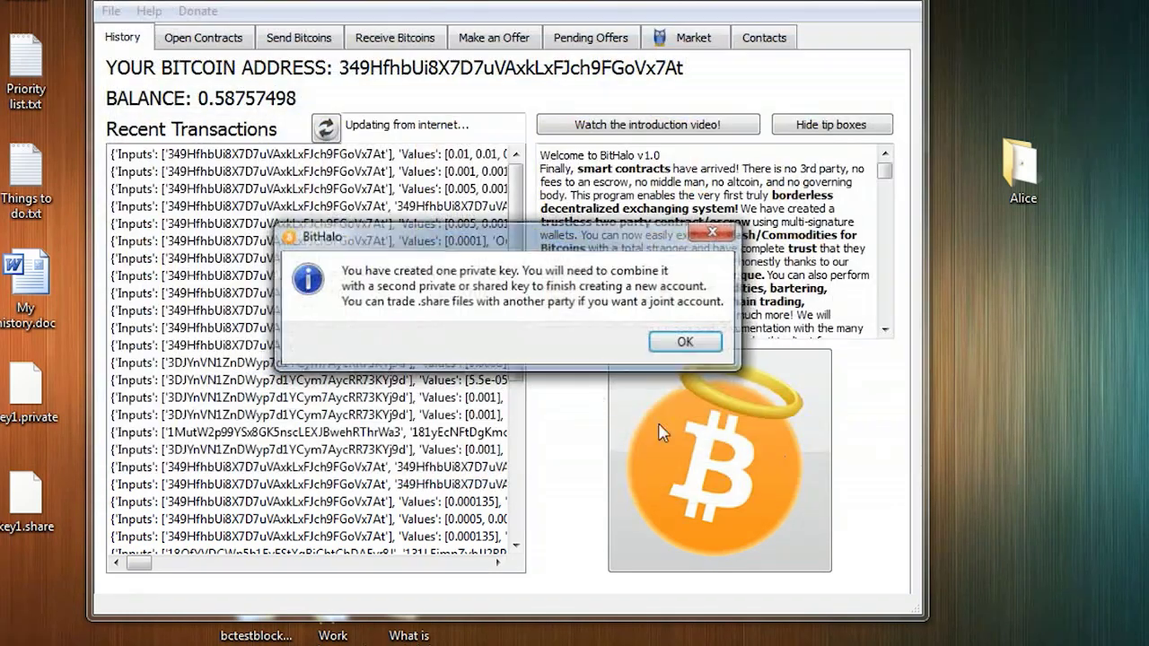
{"action": "left_click", "coordinate": [713, 232]}
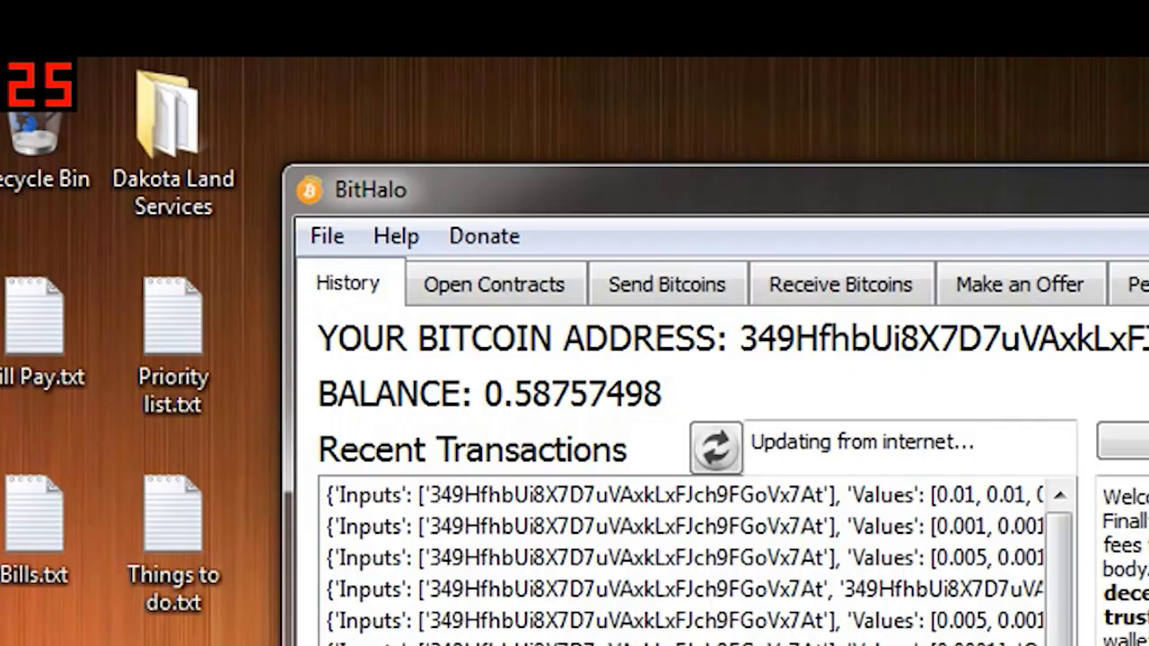
Step: View key1.share's hex key in a new SciTE tab, then begin opening a wallet in BitHalo
{"action": "right_click", "coordinate": [149, 354]}
{"action": "left_click", "coordinate": [302, 410]}
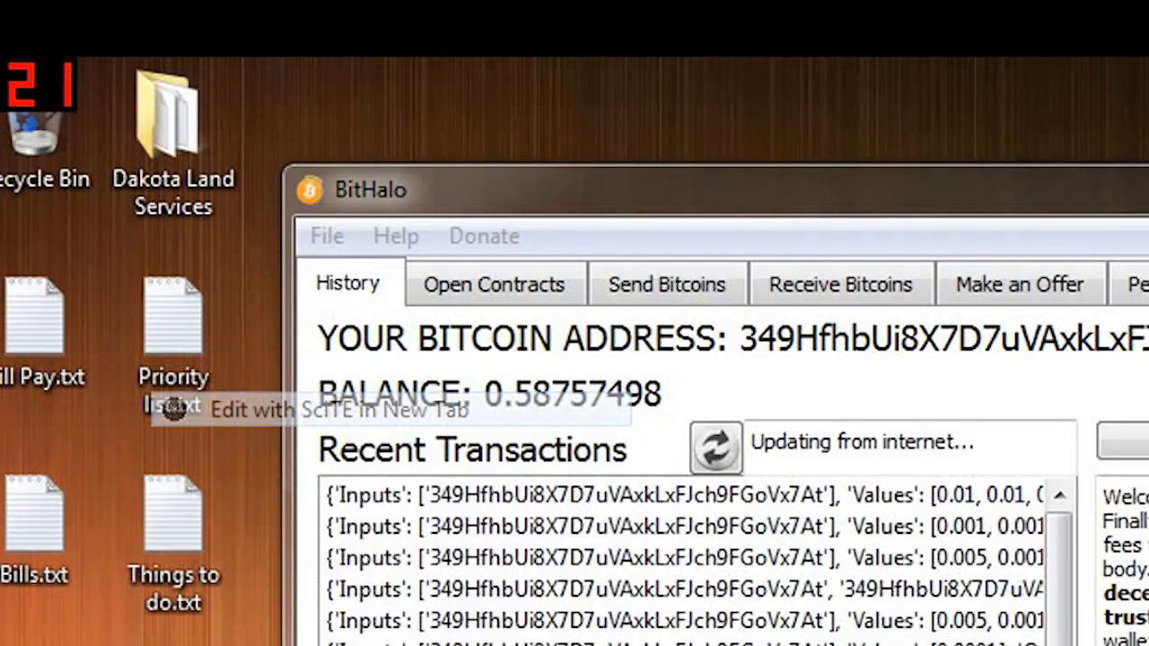
{"action": "left_click_drag", "start_coordinate": [262, 228], "coordinate": [27, 256]}
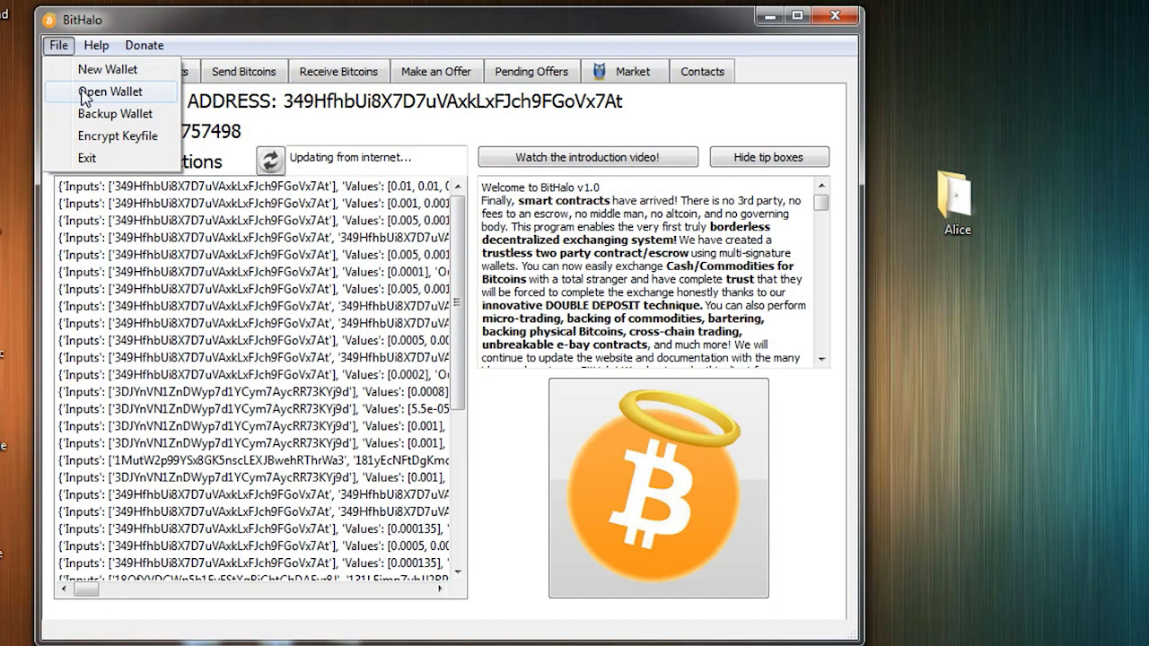
{"action": "left_click", "coordinate": [72, 90]}
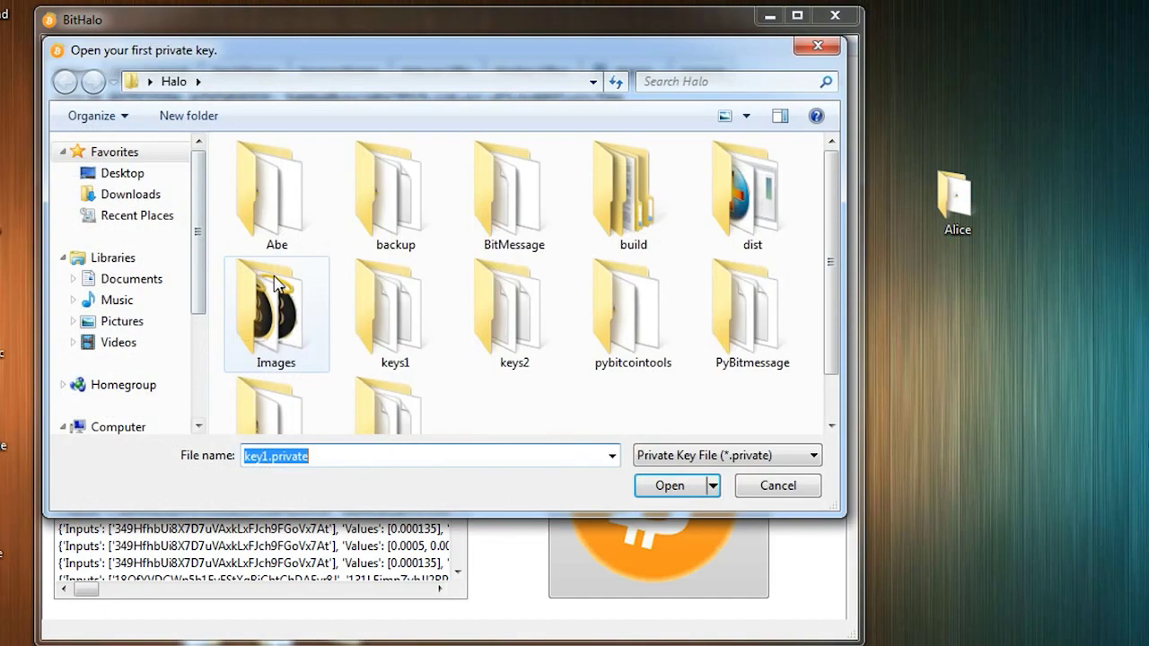
Step: Load key1.private from the Desktop as the wallet's first key
{"action": "left_click", "coordinate": [117, 179]}
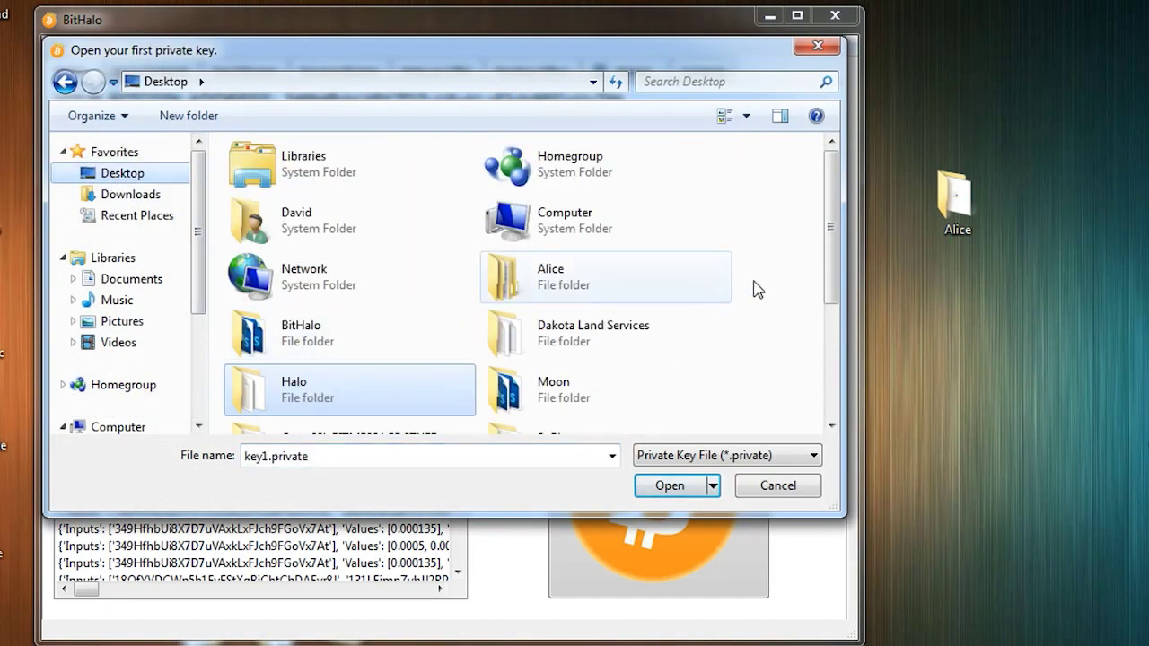
{"action": "scroll", "coordinate": [820, 330], "scroll_direction": "down", "scroll_amount": 2}
{"action": "scroll", "coordinate": [820, 331], "scroll_direction": "down", "scroll_amount": 2}
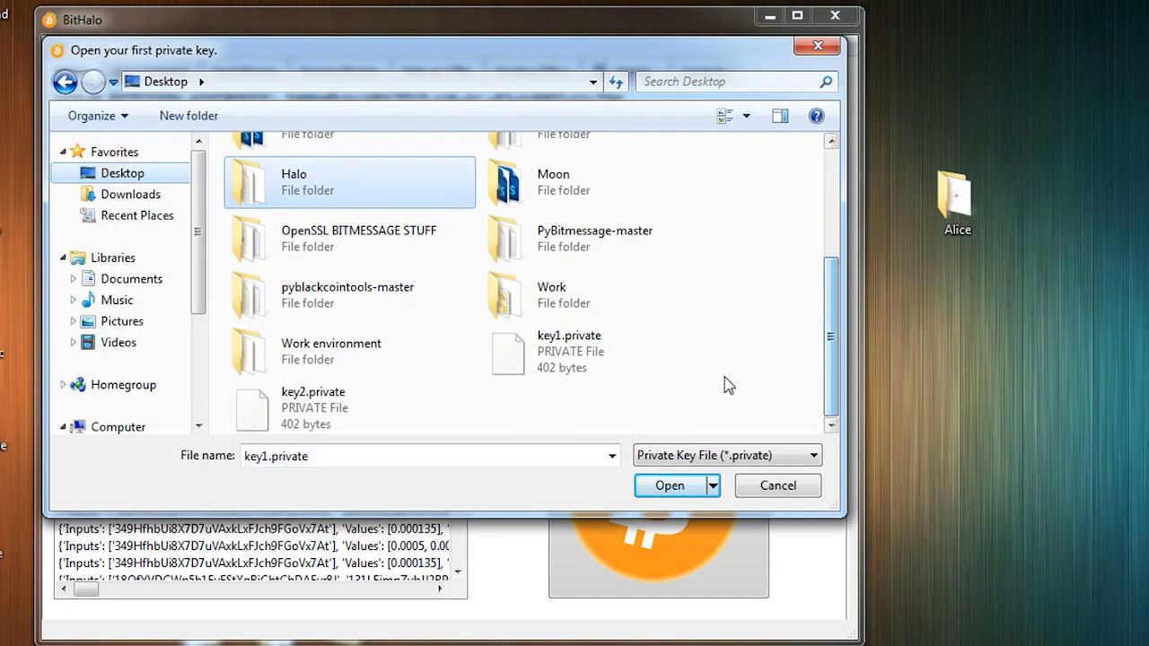
{"action": "left_click", "coordinate": [561, 362]}
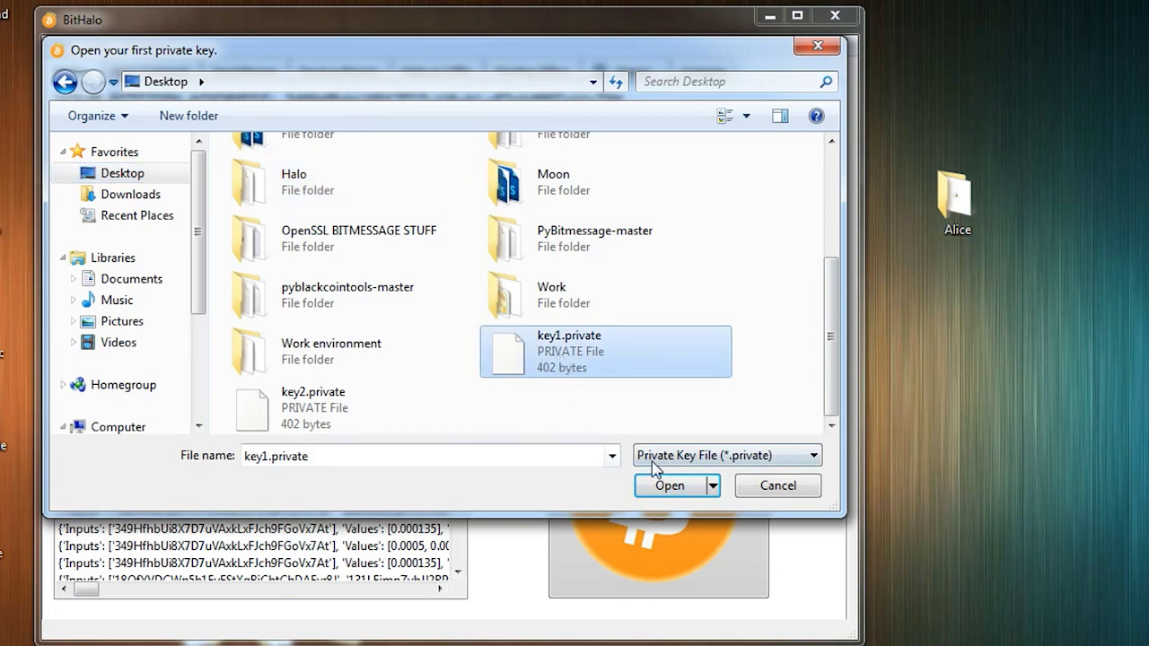
{"action": "left_click", "coordinate": [664, 485]}
{"action": "left_click", "coordinate": [618, 387]}
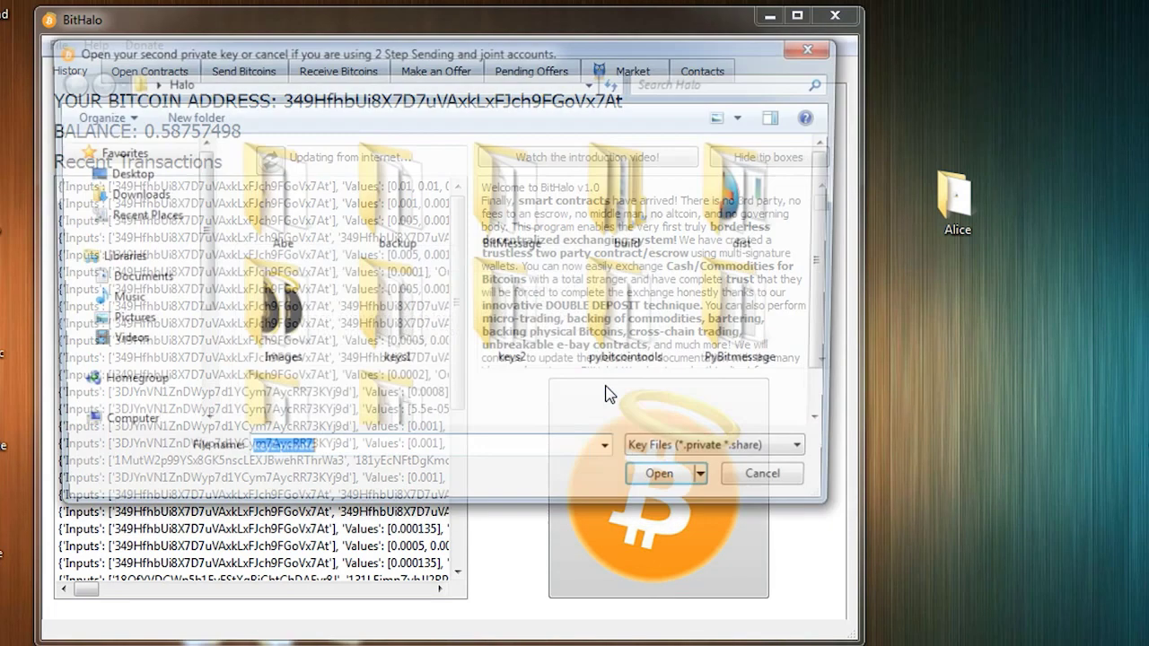
Step: Load key2.share from the Desktop as the second key and acknowledge the reminder
{"action": "scroll", "coordinate": [840, 293], "scroll_direction": "down", "scroll_amount": 2}
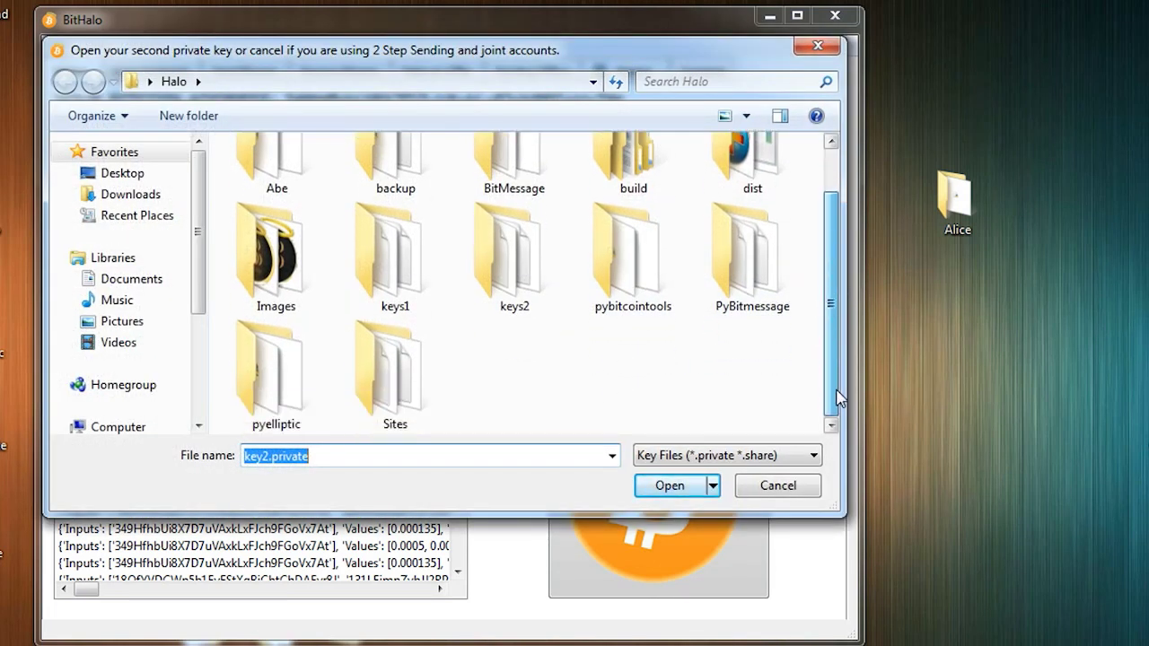
{"action": "left_click", "coordinate": [130, 176]}
{"action": "scroll", "coordinate": [838, 350], "scroll_direction": "down", "scroll_amount": 3}
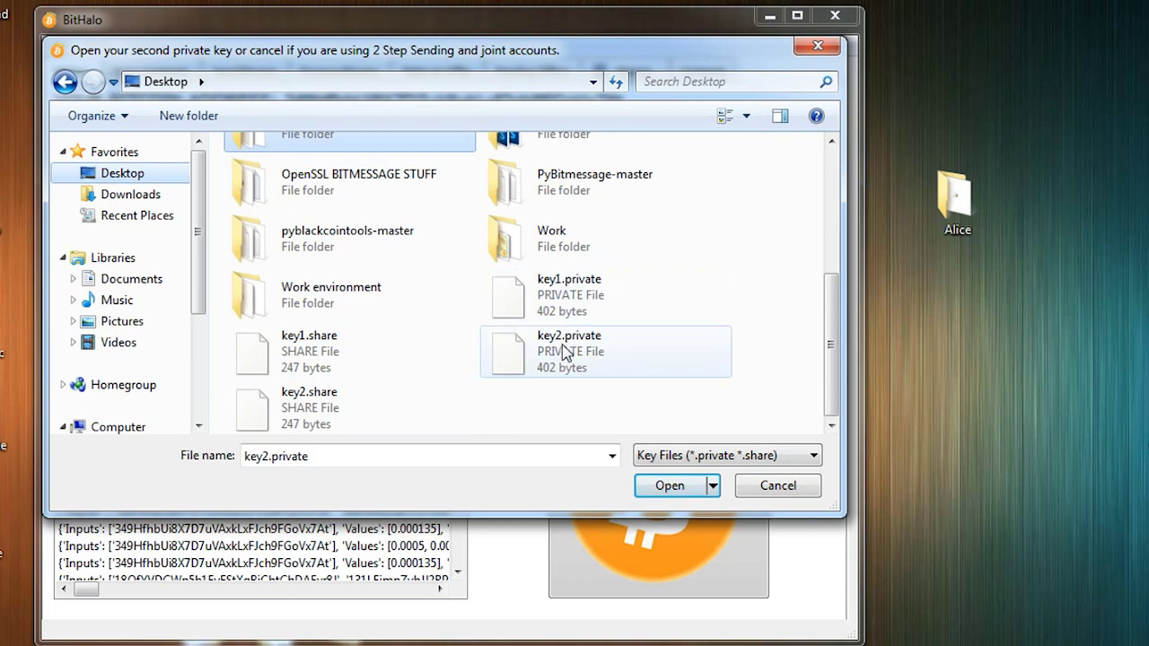
{"action": "left_click", "coordinate": [307, 373]}
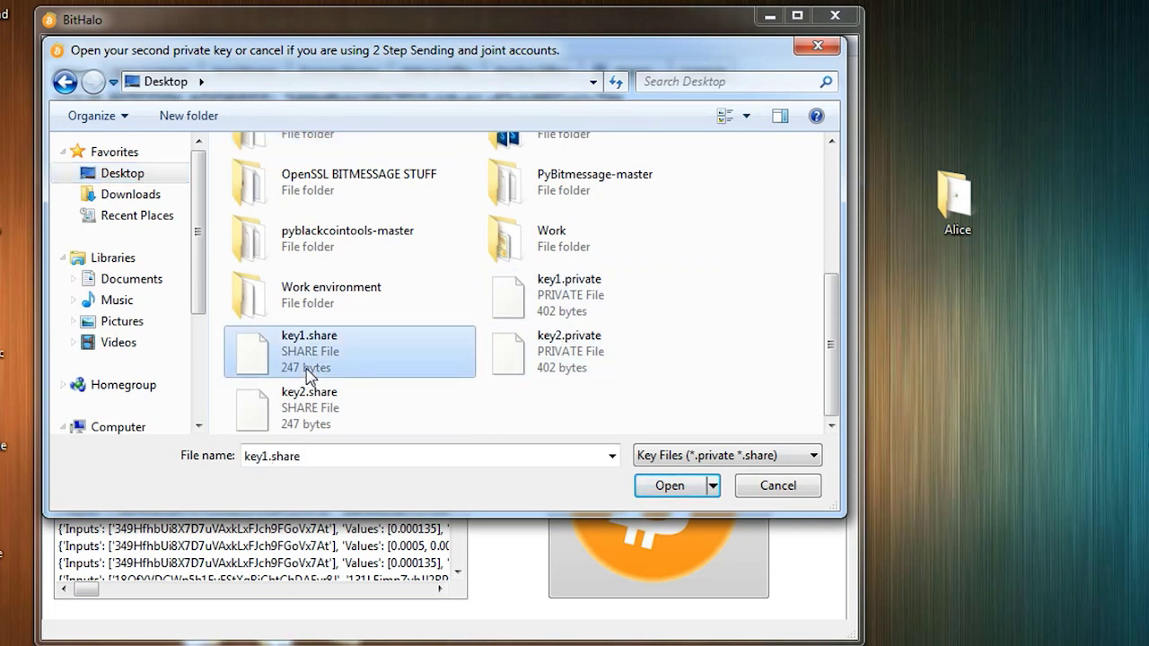
{"action": "left_click", "coordinate": [301, 424]}
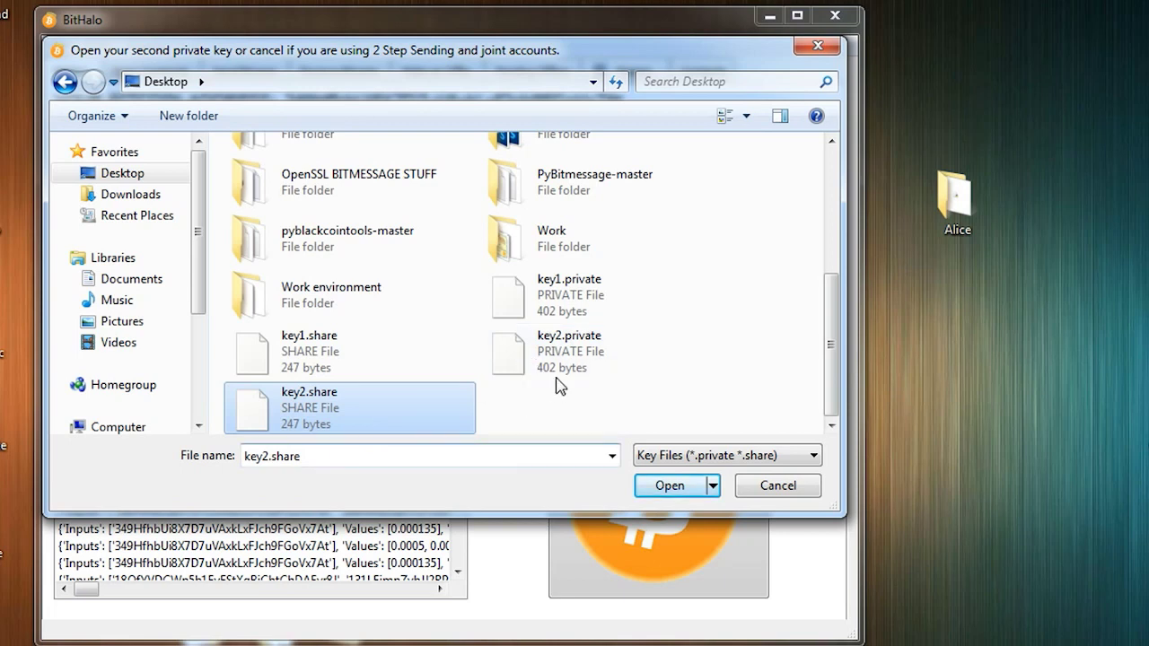
{"action": "left_click", "coordinate": [708, 490]}
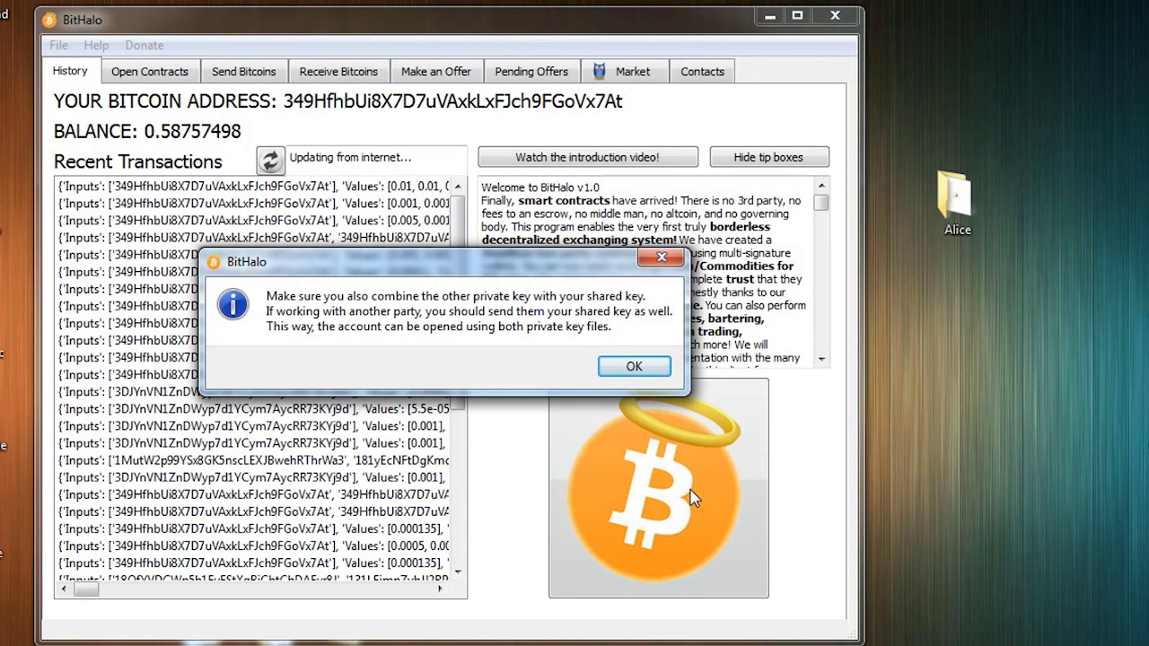
{"action": "left_click", "coordinate": [629, 372]}
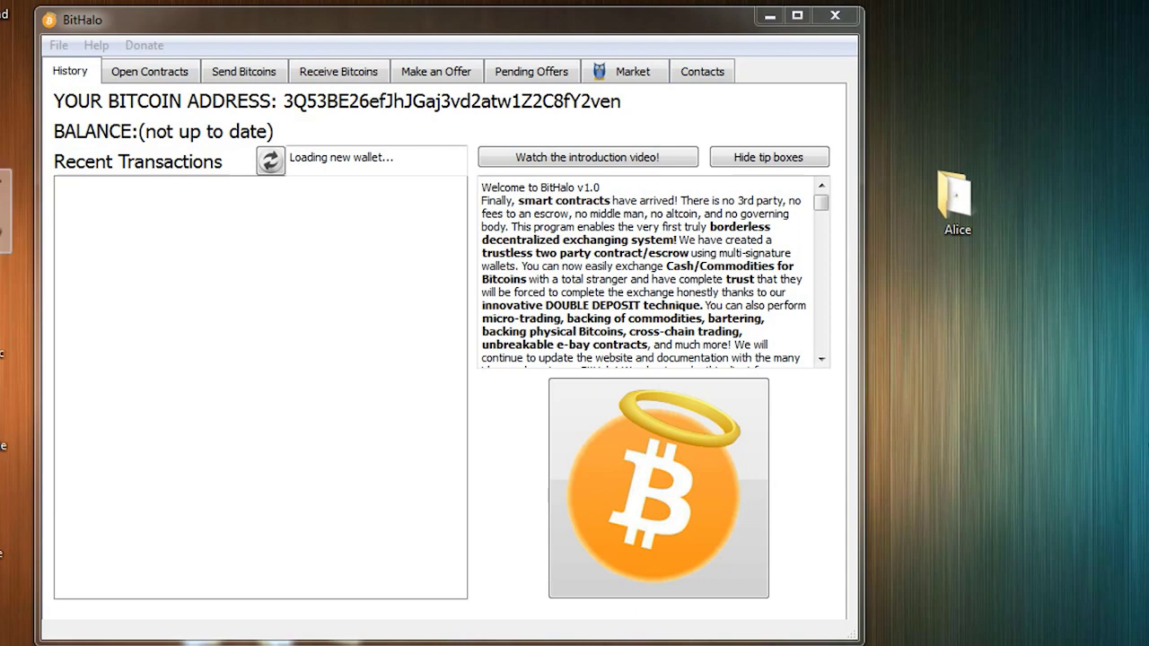
{"action": "left_click", "coordinate": [56, 46]}
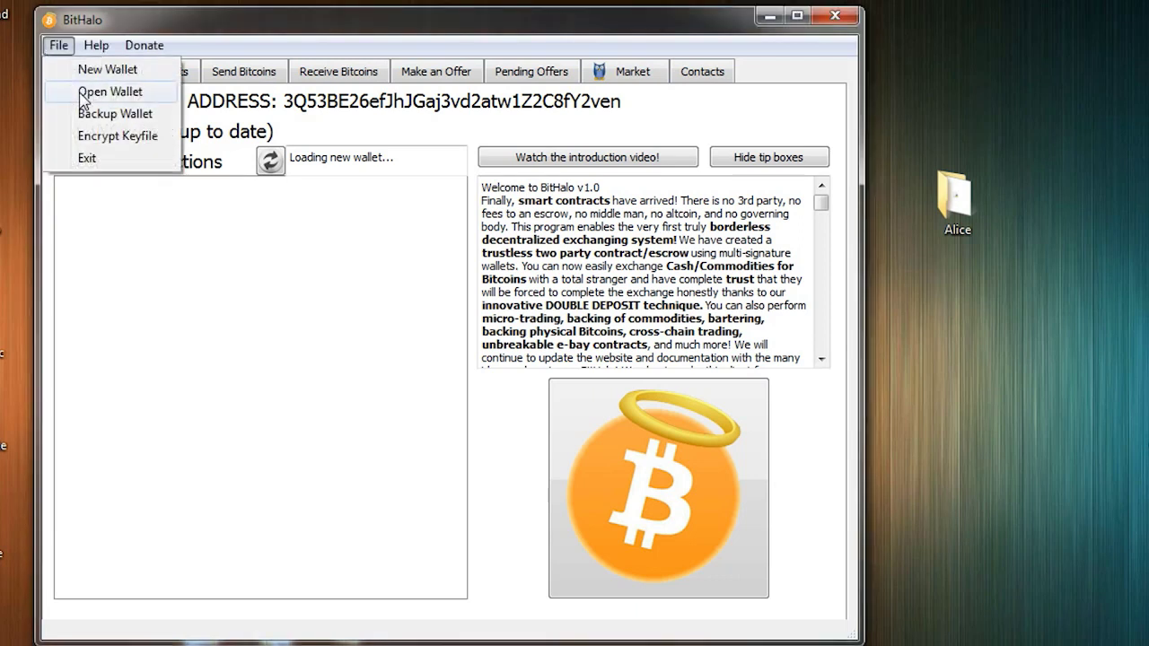
{"action": "left_click", "coordinate": [87, 93]}
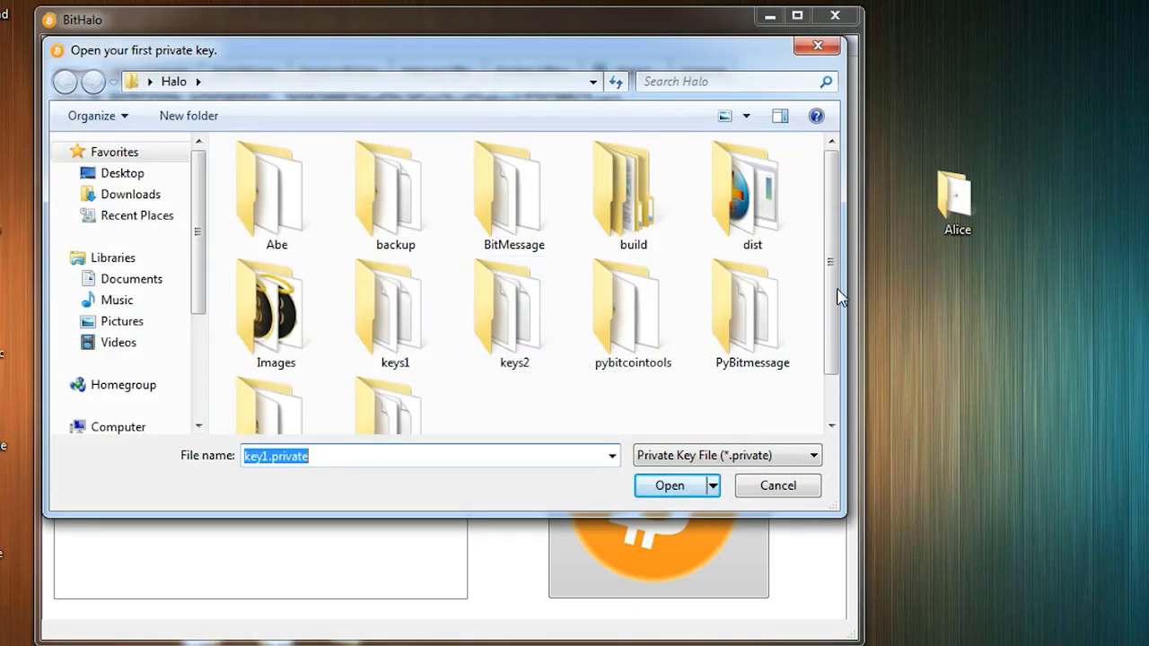
{"action": "scroll", "coordinate": [835, 350], "scroll_direction": "down", "scroll_amount": 1}
{"action": "scroll", "coordinate": [835, 355], "scroll_direction": "up", "scroll_amount": 1}
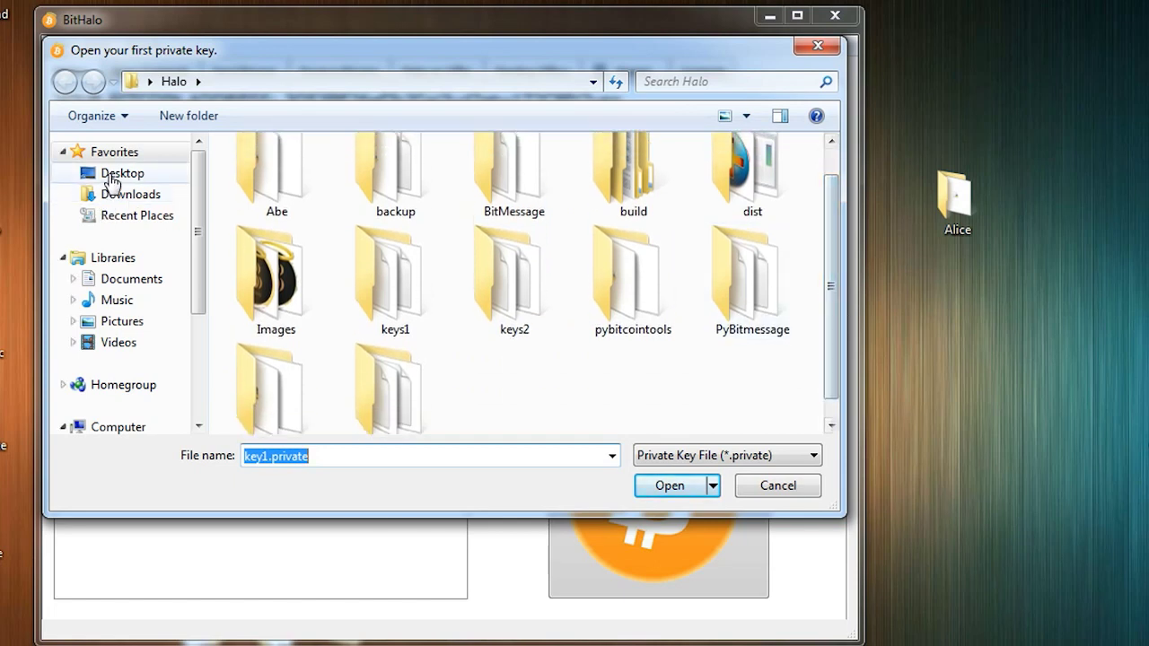
{"action": "left_click", "coordinate": [115, 176]}
{"action": "left_click_drag", "start_coordinate": [832, 275], "coordinate": [848, 434]}
{"action": "left_click", "coordinate": [296, 427]}
{"action": "left_click", "coordinate": [665, 483]}
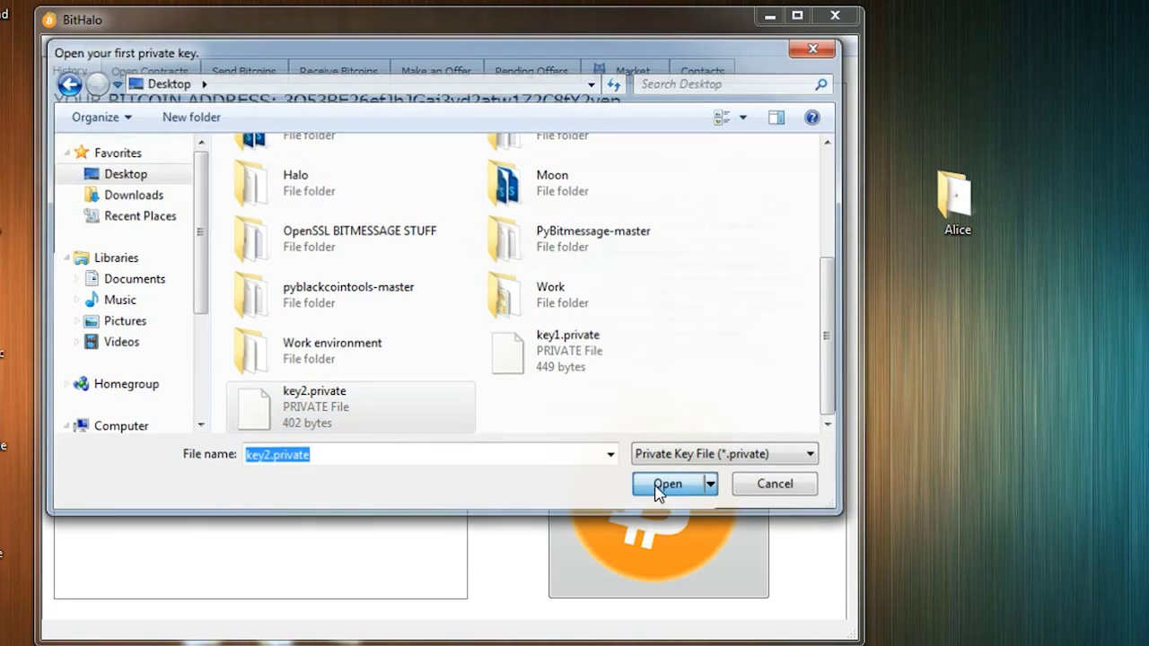
{"action": "left_click", "coordinate": [594, 385]}
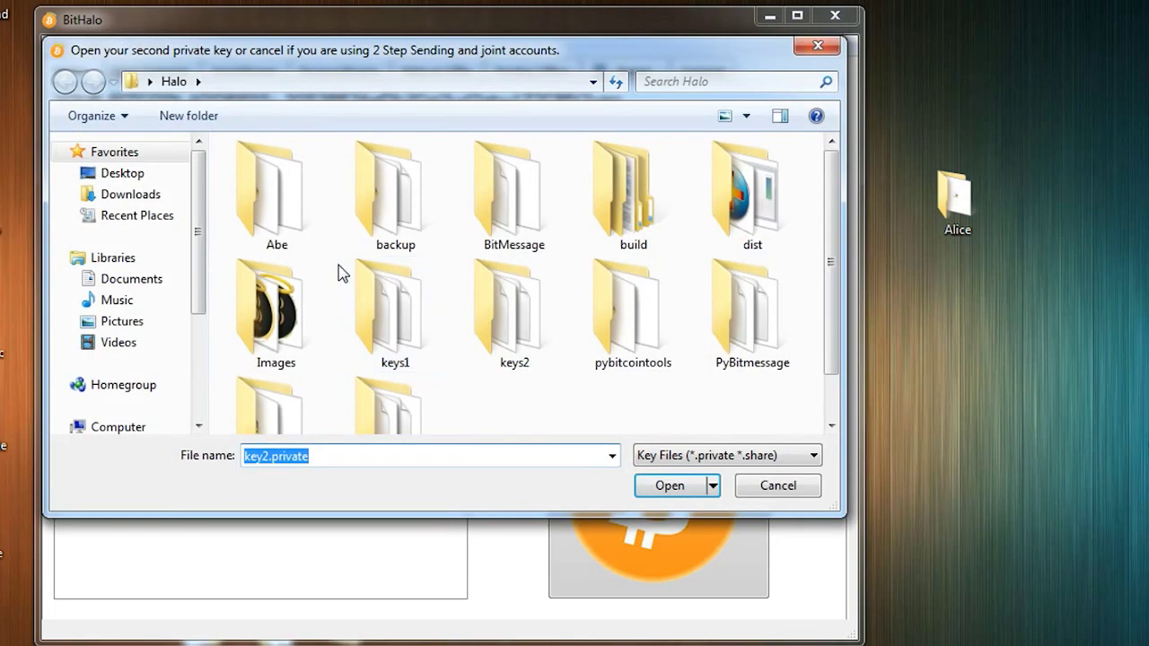
{"action": "scroll", "coordinate": [836, 274], "scroll_direction": "down", "scroll_amount": 2}
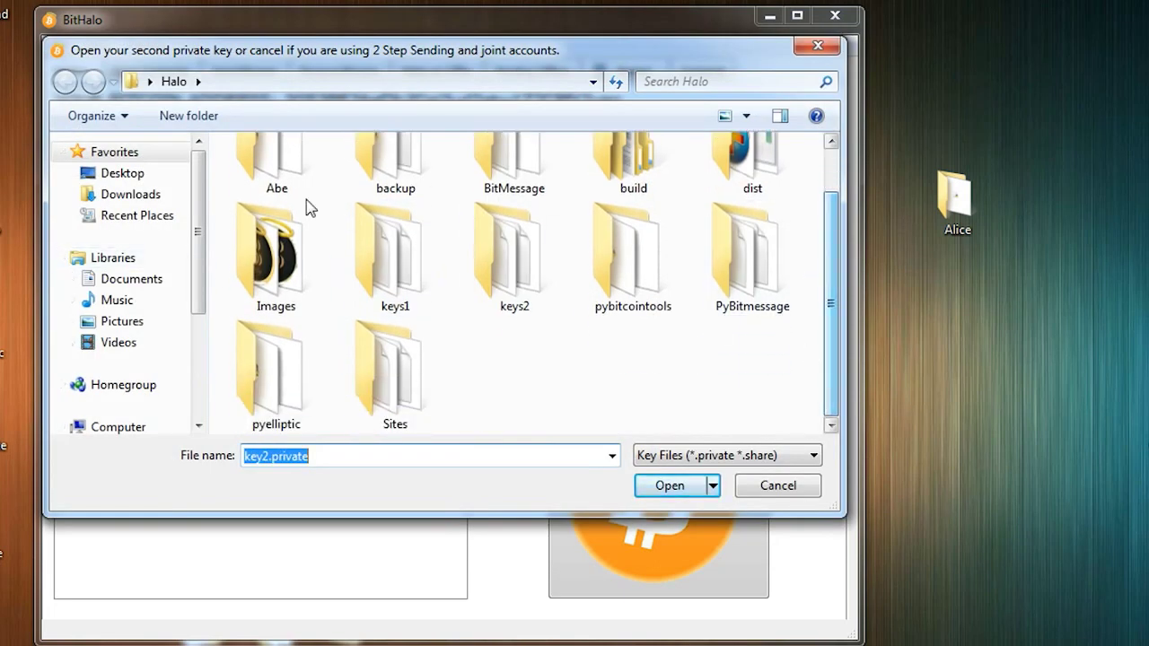
{"action": "left_click", "coordinate": [112, 173]}
{"action": "scroll", "coordinate": [853, 270], "scroll_direction": "down", "scroll_amount": 3}
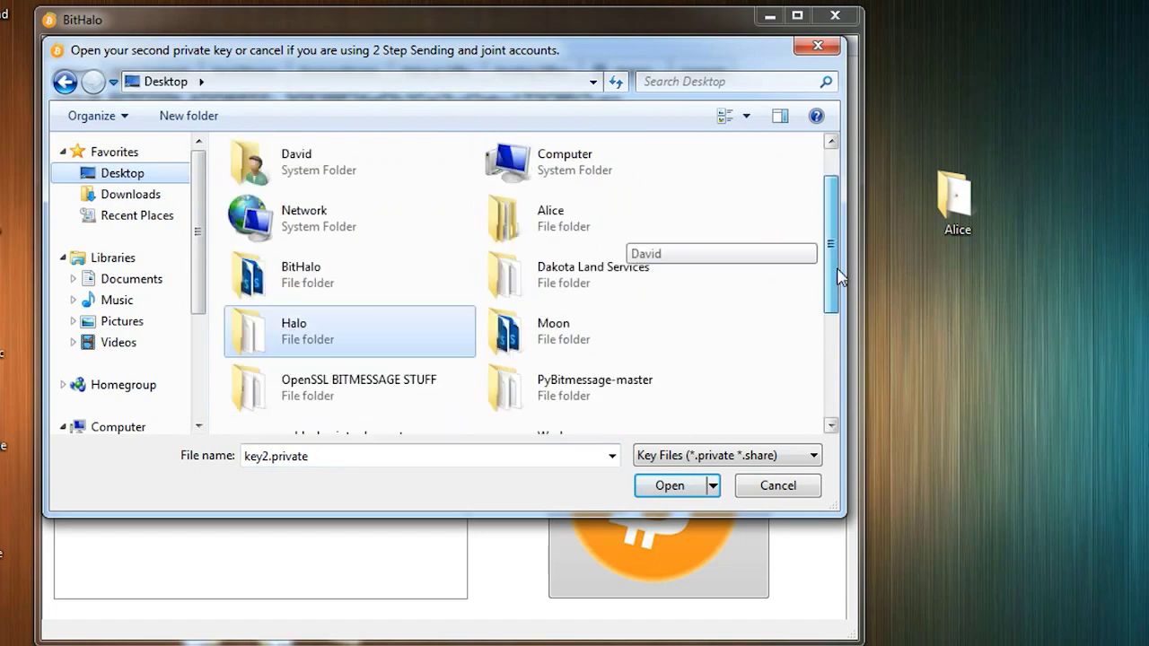
{"action": "left_click", "coordinate": [311, 388]}
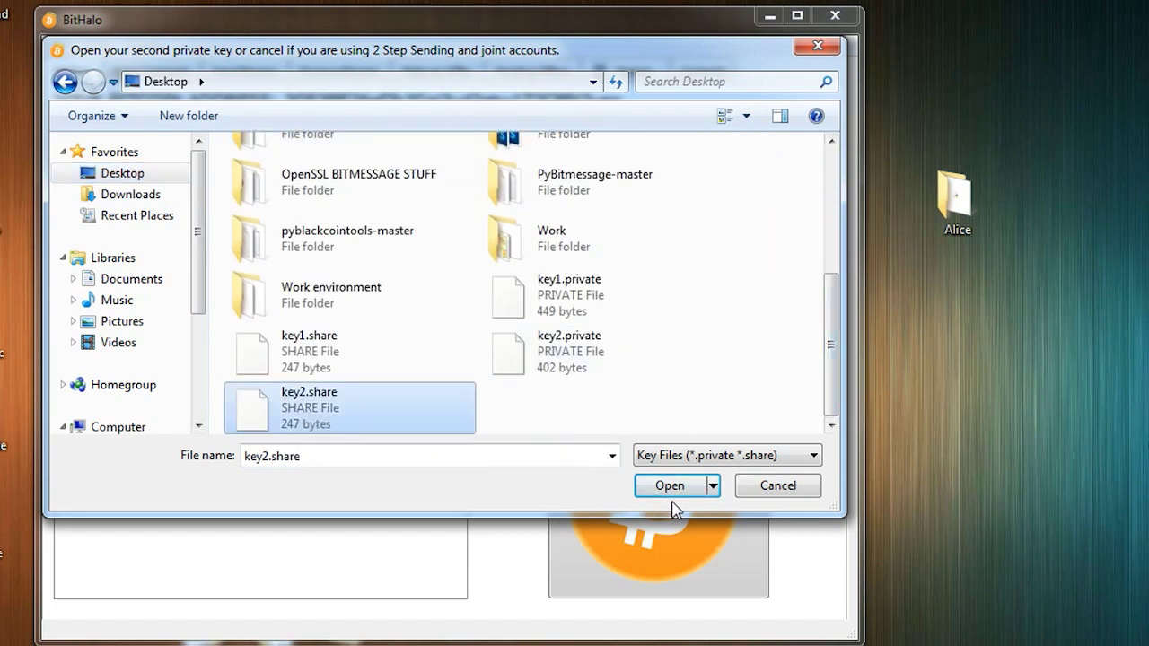
{"action": "left_click", "coordinate": [670, 491]}
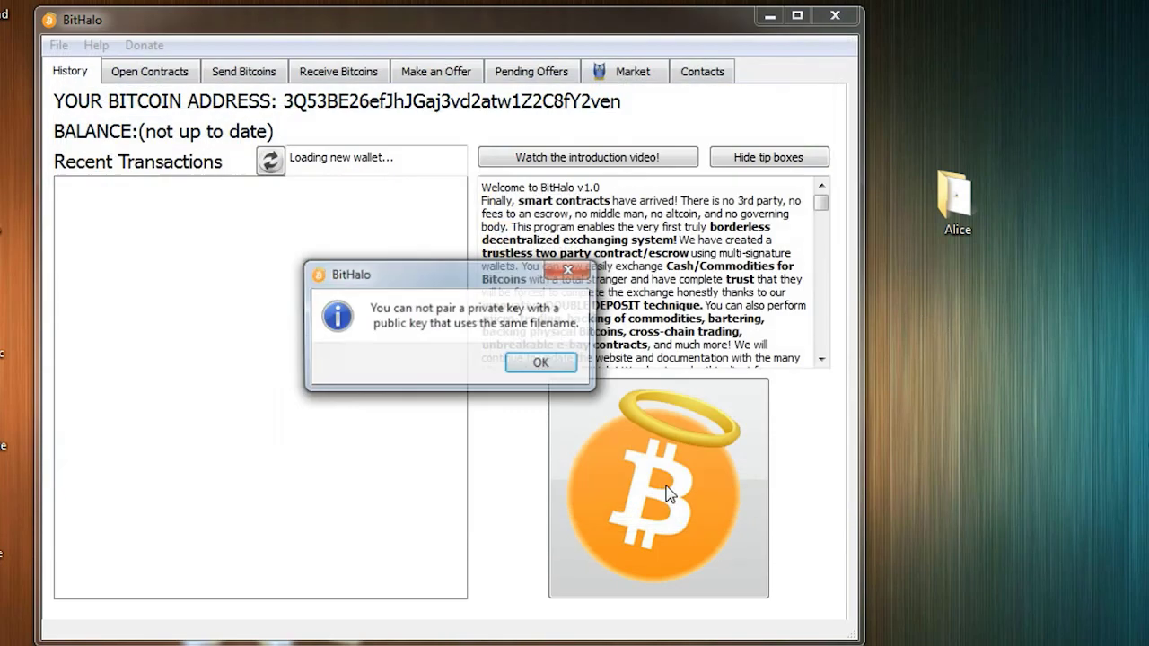
{"action": "left_click", "coordinate": [543, 364]}
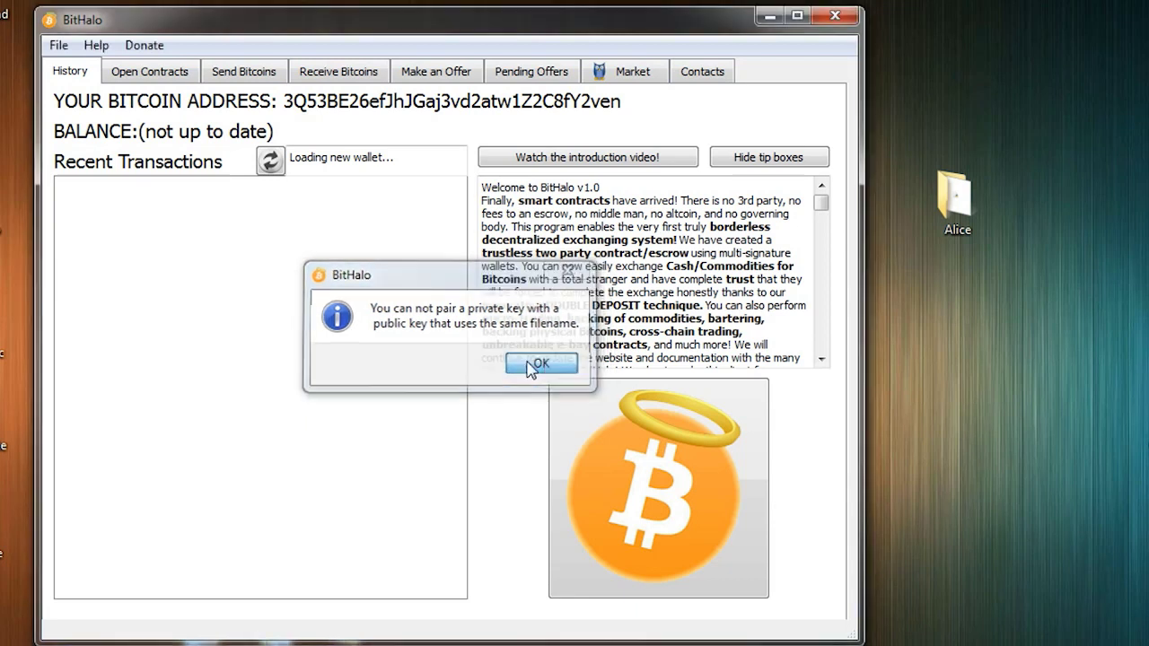
Step: Start opening a wallet from key files, loading key2.private as the first key
{"action": "left_click", "coordinate": [58, 45]}
{"action": "left_click", "coordinate": [98, 77]}
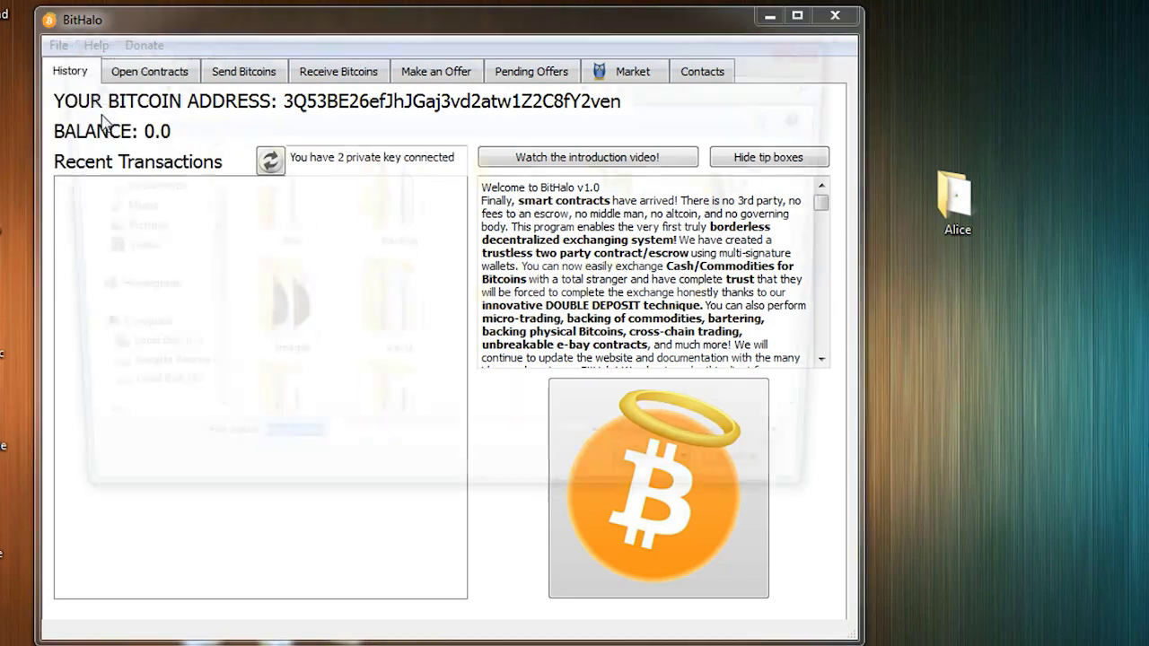
{"action": "left_click", "coordinate": [132, 176]}
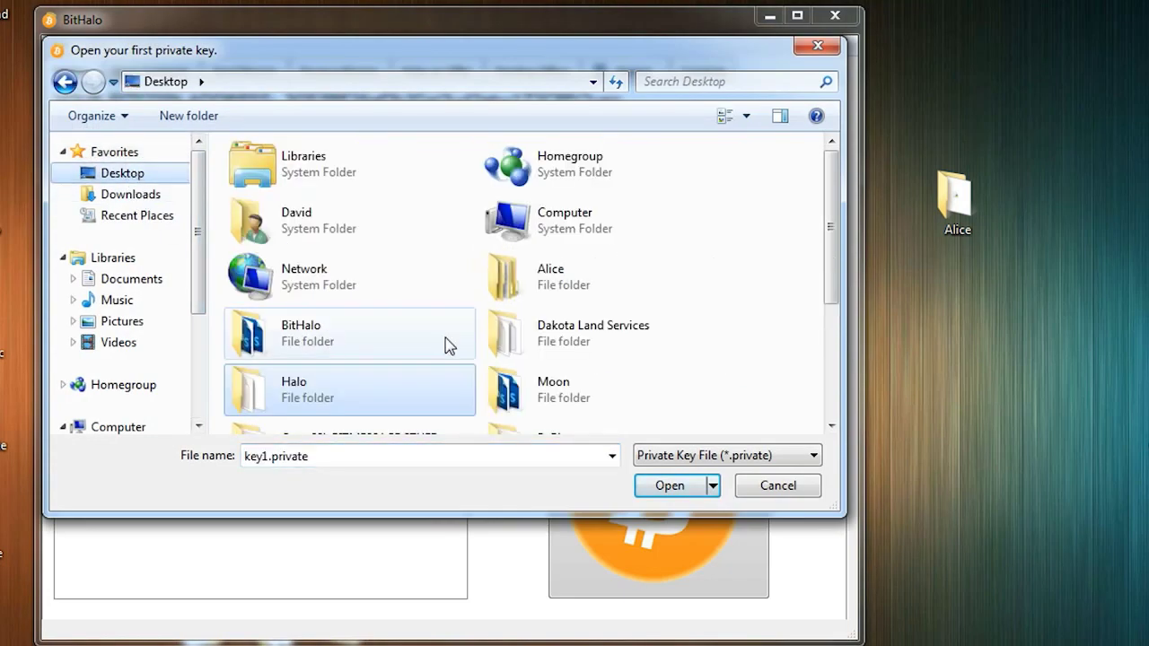
{"action": "scroll", "coordinate": [839, 280], "scroll_direction": "down", "scroll_amount": 3}
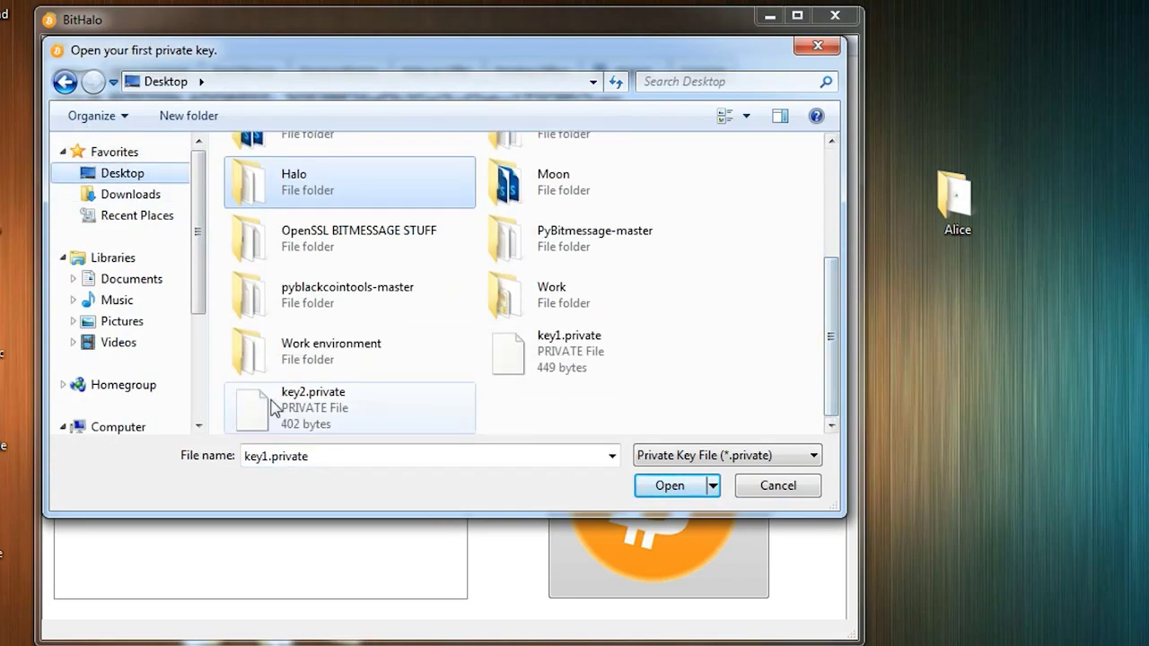
{"action": "left_click", "coordinate": [310, 408]}
{"action": "left_click", "coordinate": [670, 486]}
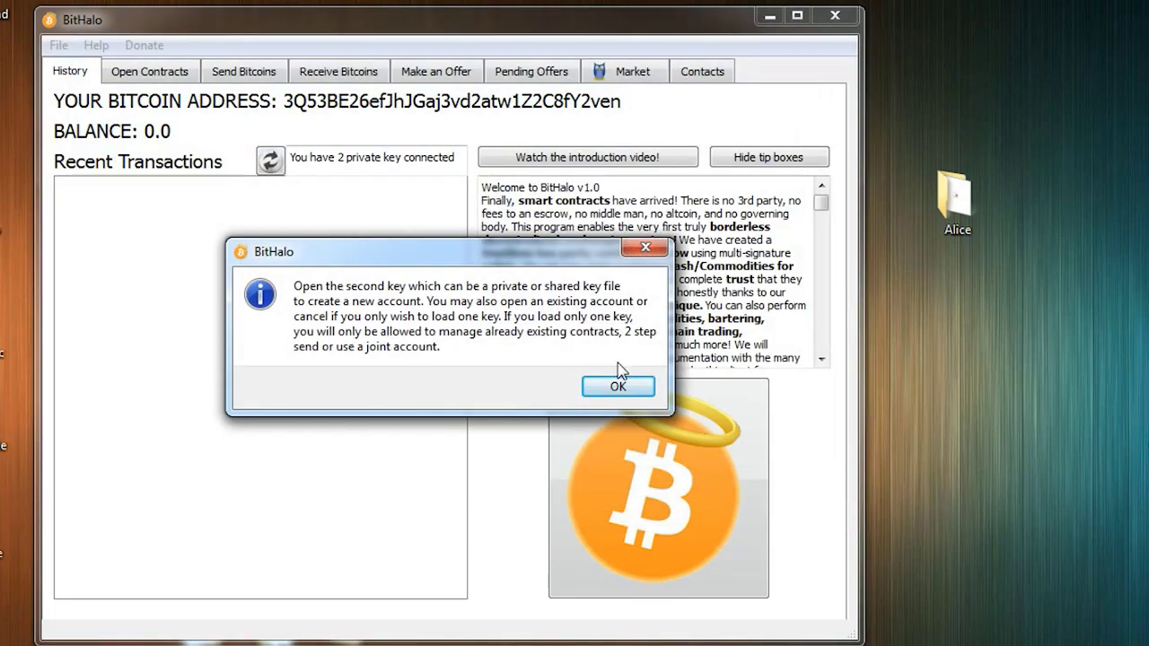
{"action": "left_click", "coordinate": [614, 385]}
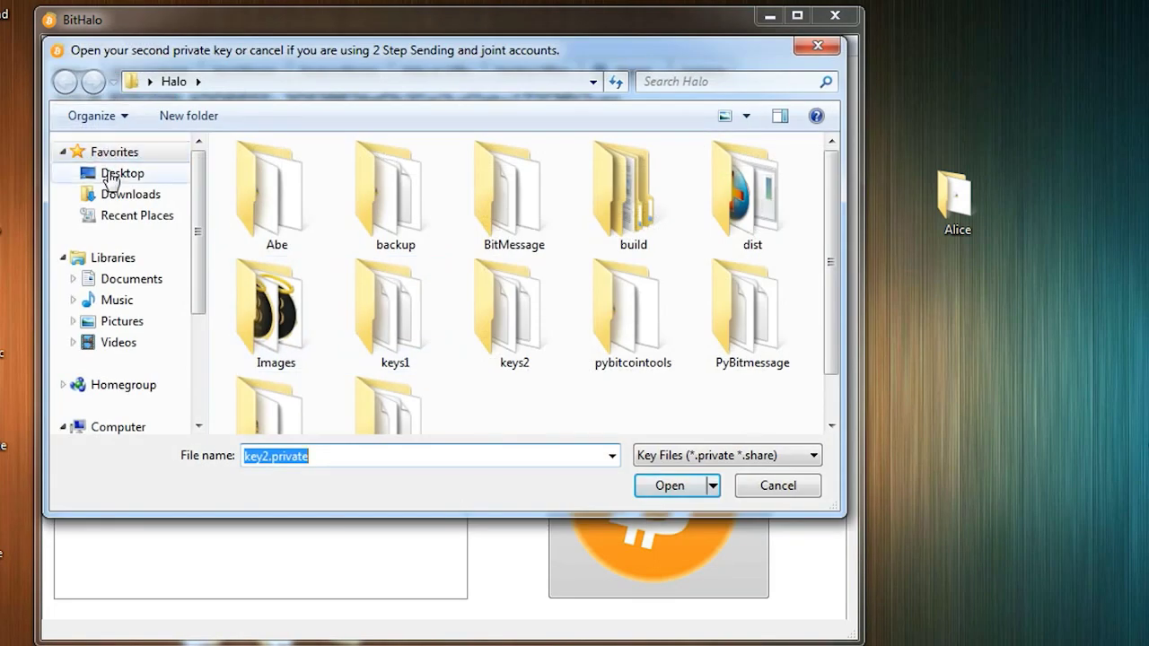
Step: Load key1.share from the Desktop as the second key and dismiss the reminder
{"action": "left_click", "coordinate": [115, 174]}
{"action": "scroll", "coordinate": [839, 323], "scroll_direction": "down", "scroll_amount": 3}
{"action": "scroll", "coordinate": [839, 323], "scroll_direction": "down", "scroll_amount": 2}
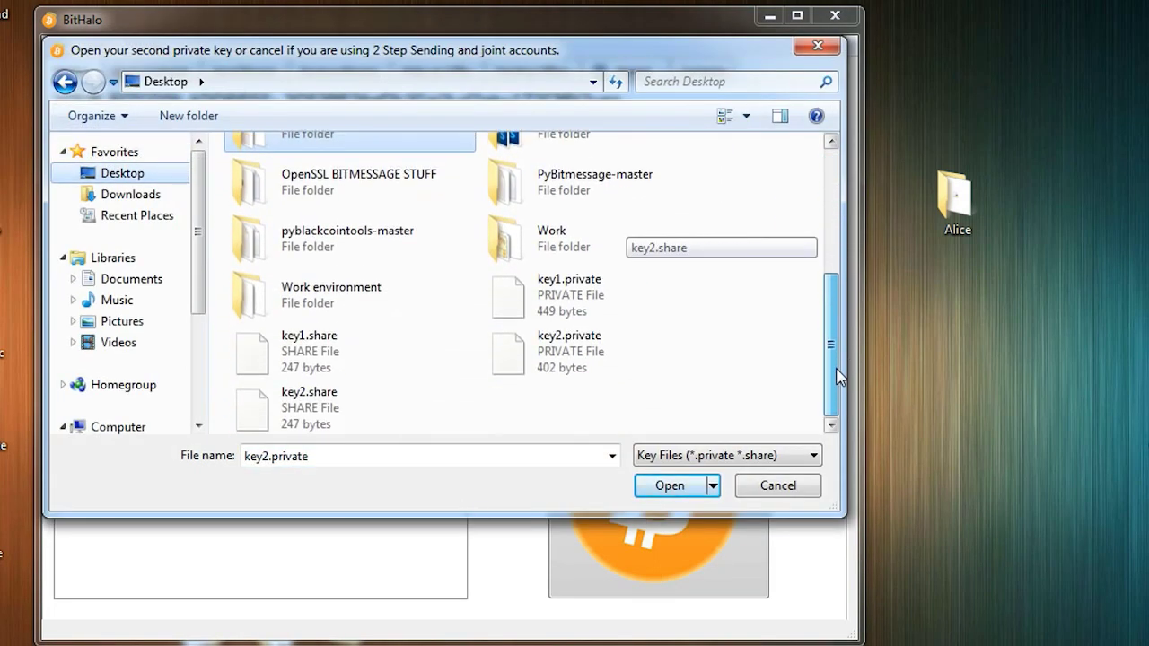
{"action": "left_click", "coordinate": [302, 357]}
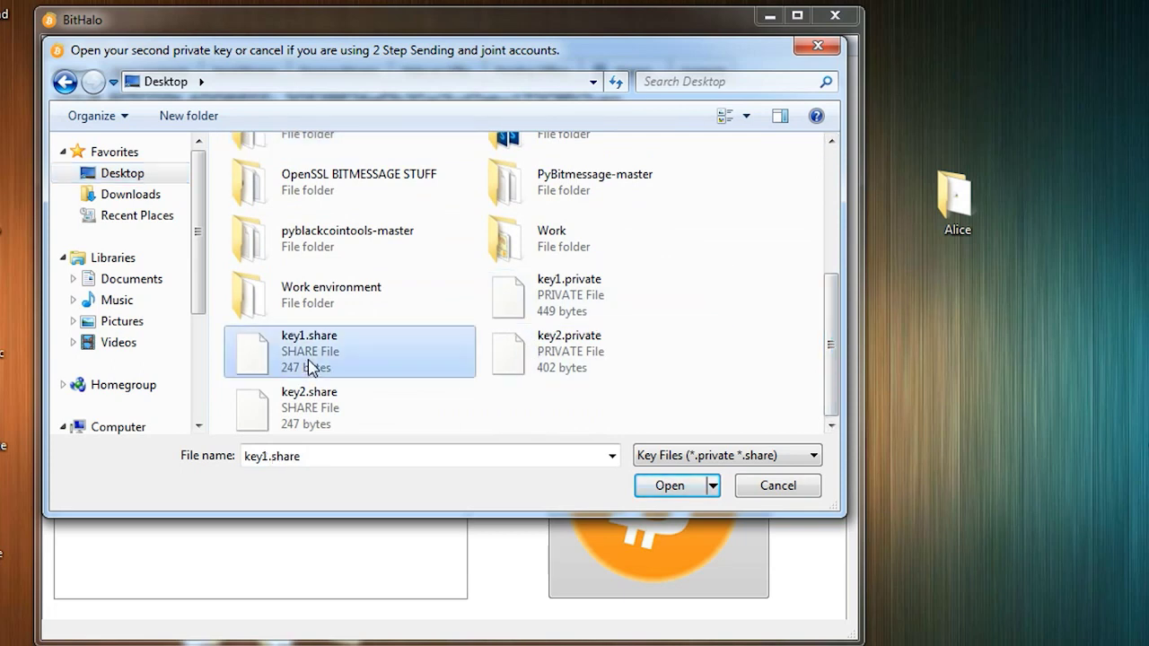
{"action": "left_click", "coordinate": [648, 492]}
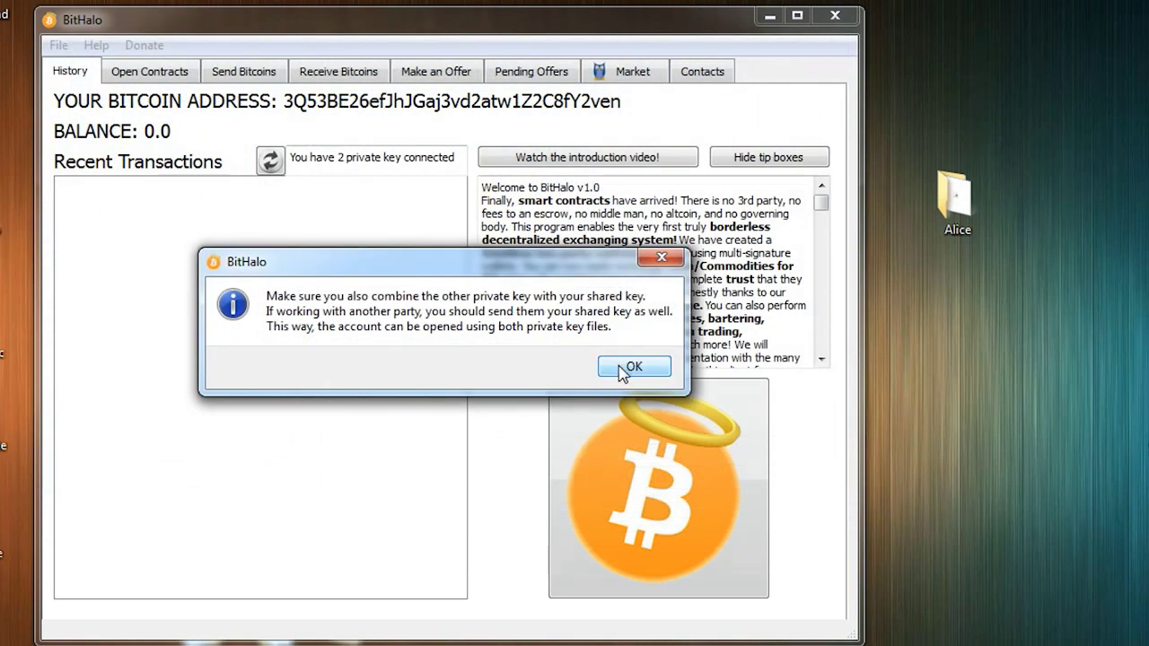
{"action": "left_click", "coordinate": [633, 366]}
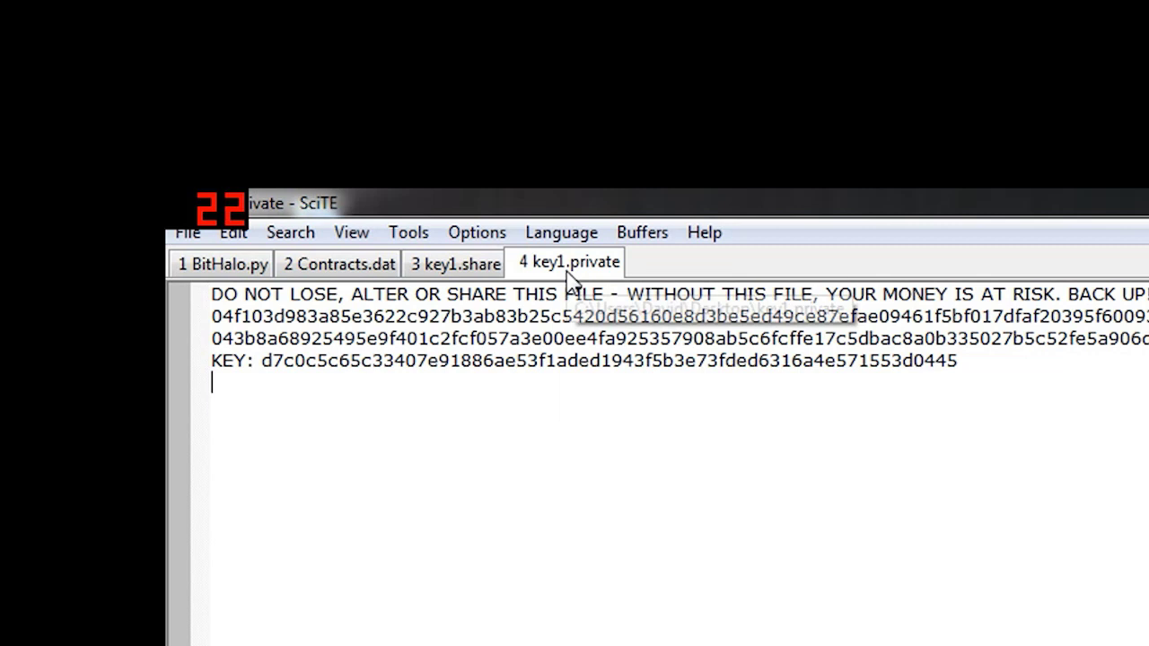
Step: Close the key1.private and key1.share tabs in SciTE
{"action": "right_click", "coordinate": [568, 274]}
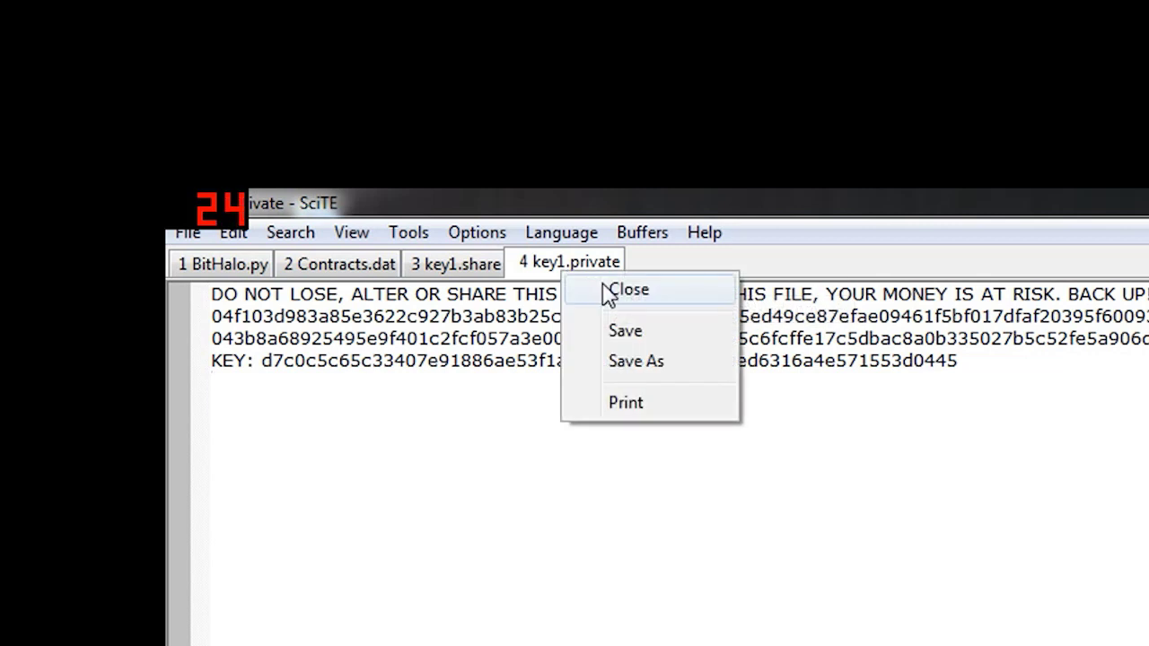
{"action": "left_click", "coordinate": [611, 290]}
{"action": "right_click", "coordinate": [469, 274]}
{"action": "left_click", "coordinate": [532, 290]}
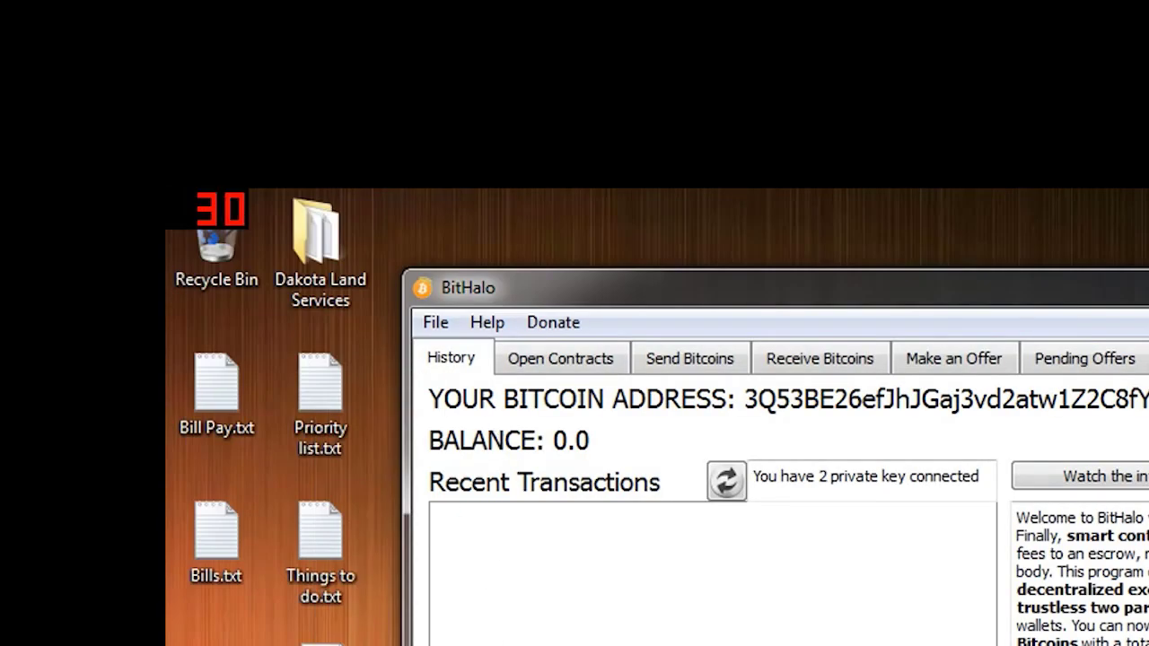
Step: Choose key1.private as the key file to encrypt, accepting the password warning
{"action": "left_click", "coordinate": [38, 28]}
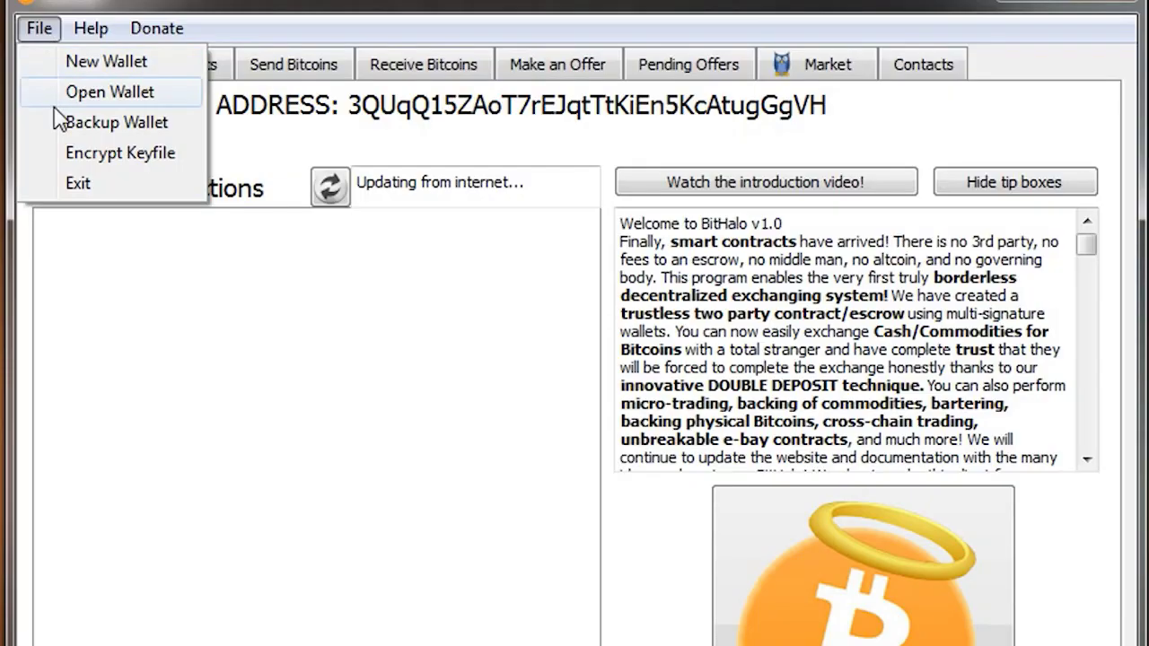
{"action": "left_click", "coordinate": [81, 157]}
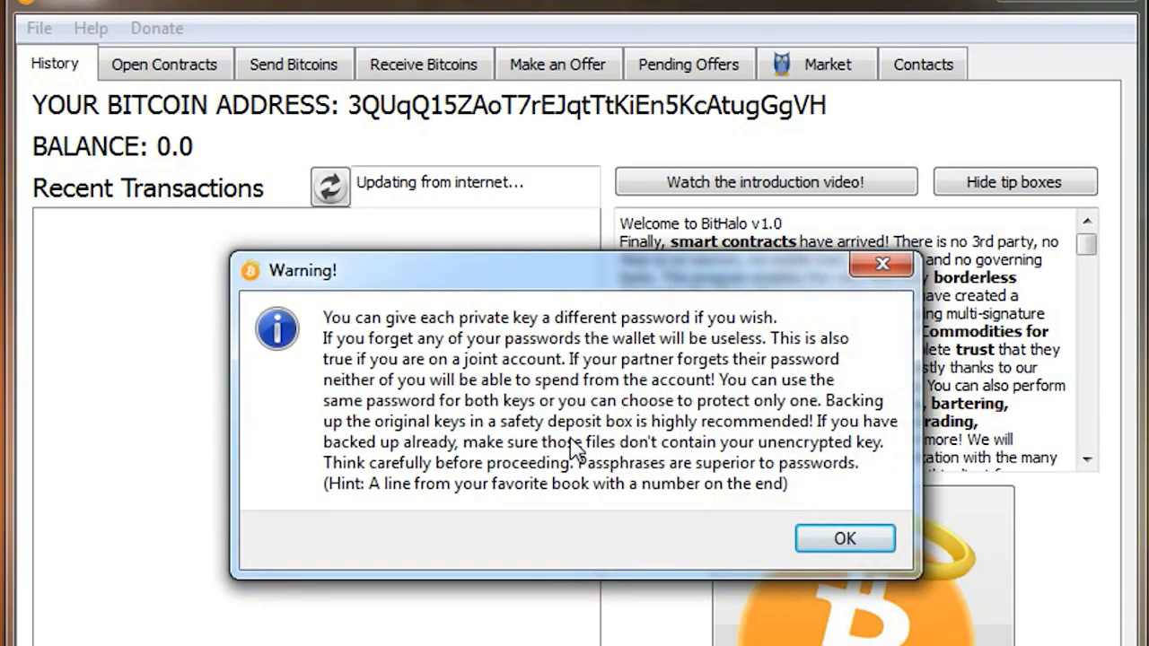
{"action": "left_click", "coordinate": [840, 539]}
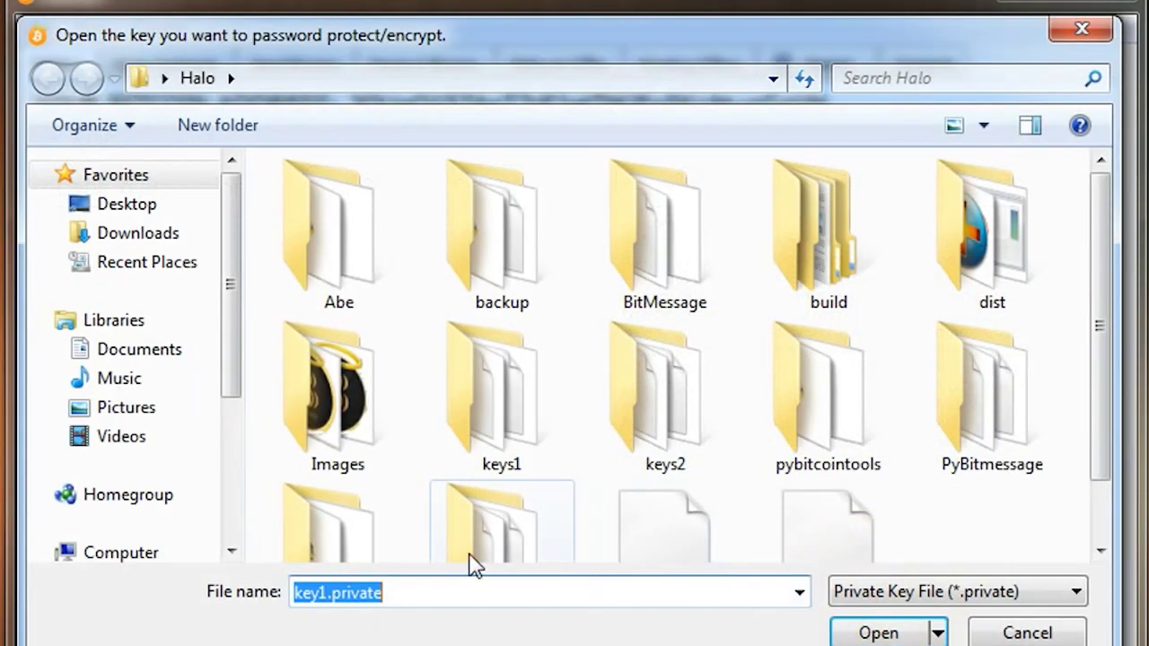
{"action": "left_click_drag", "start_coordinate": [1108, 328], "coordinate": [1110, 467]}
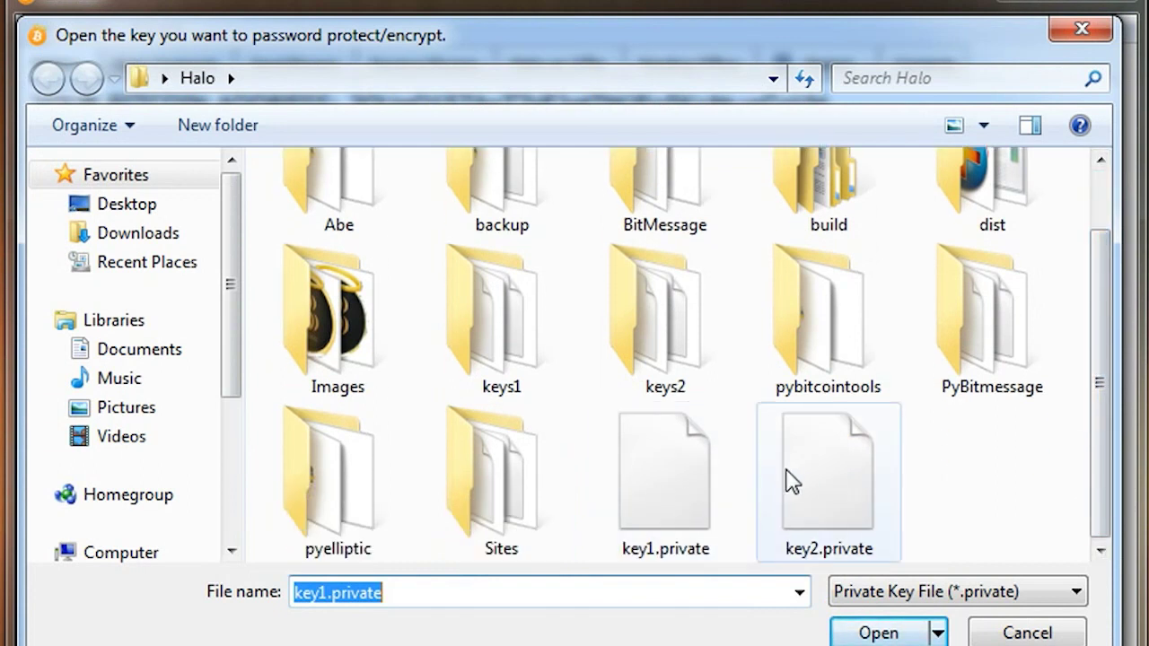
{"action": "left_click", "coordinate": [688, 513]}
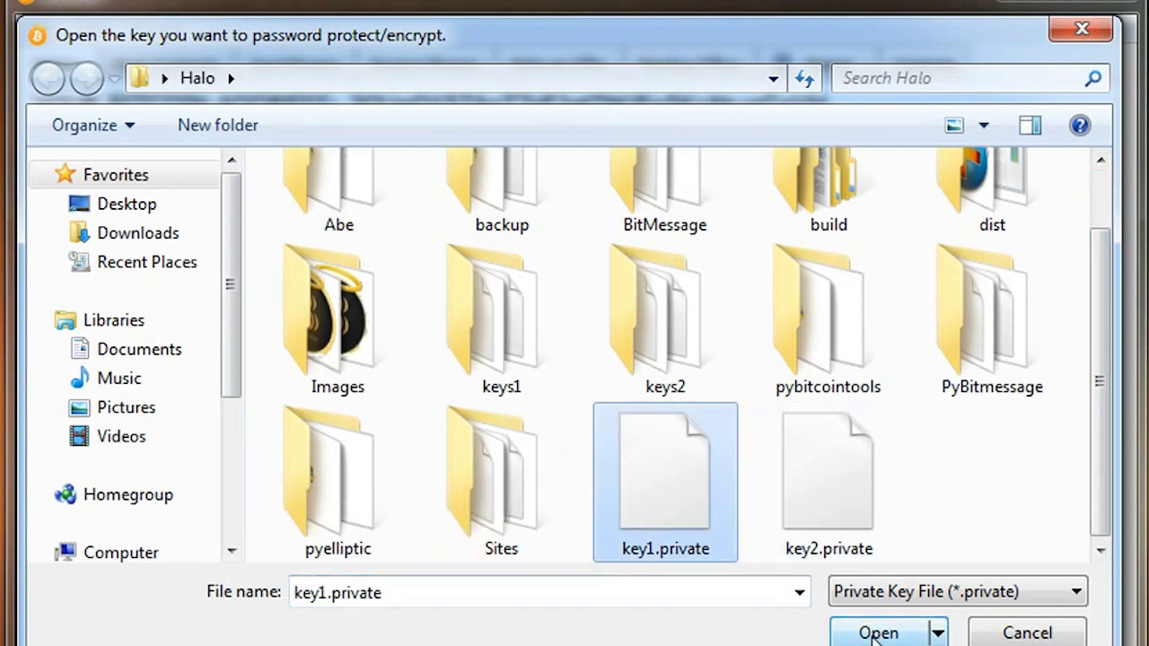
{"action": "left_click", "coordinate": [876, 634]}
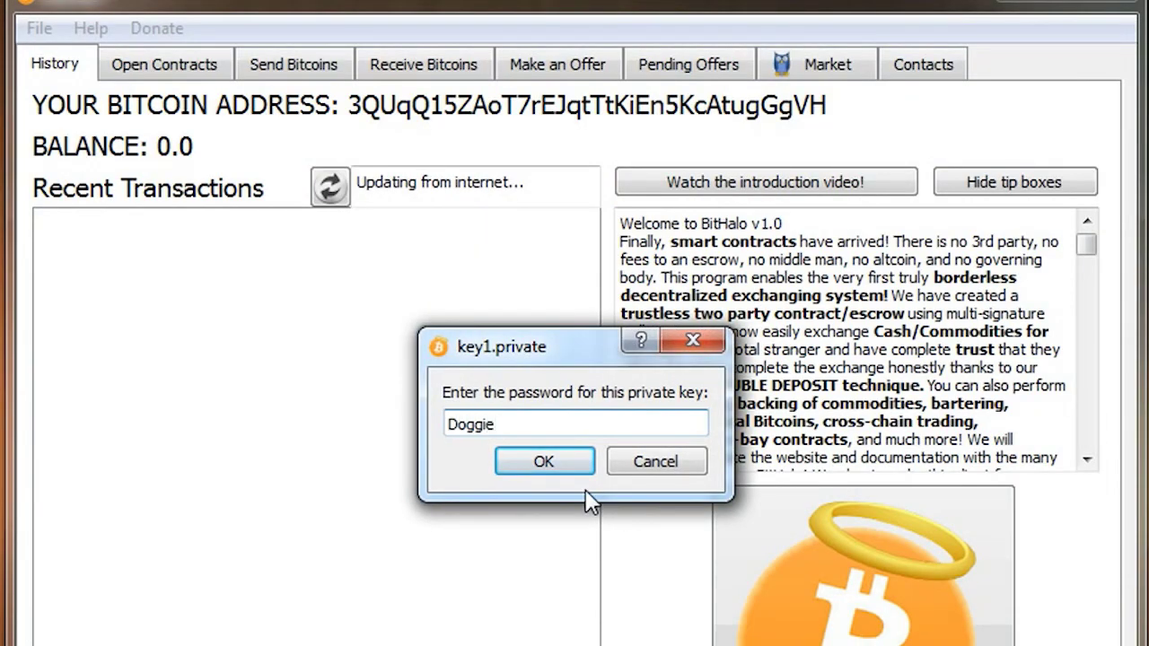
Step: Enter the new password for key1.private and confirm it
{"action": "left_click", "coordinate": [551, 471]}
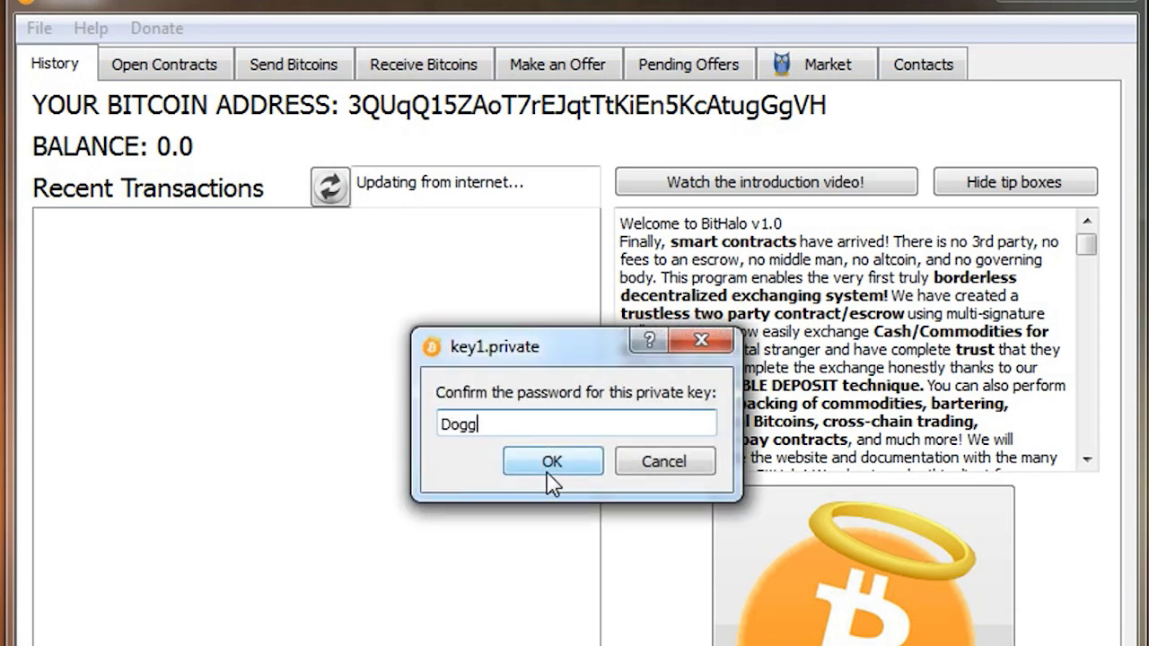
{"action": "left_click", "coordinate": [551, 463]}
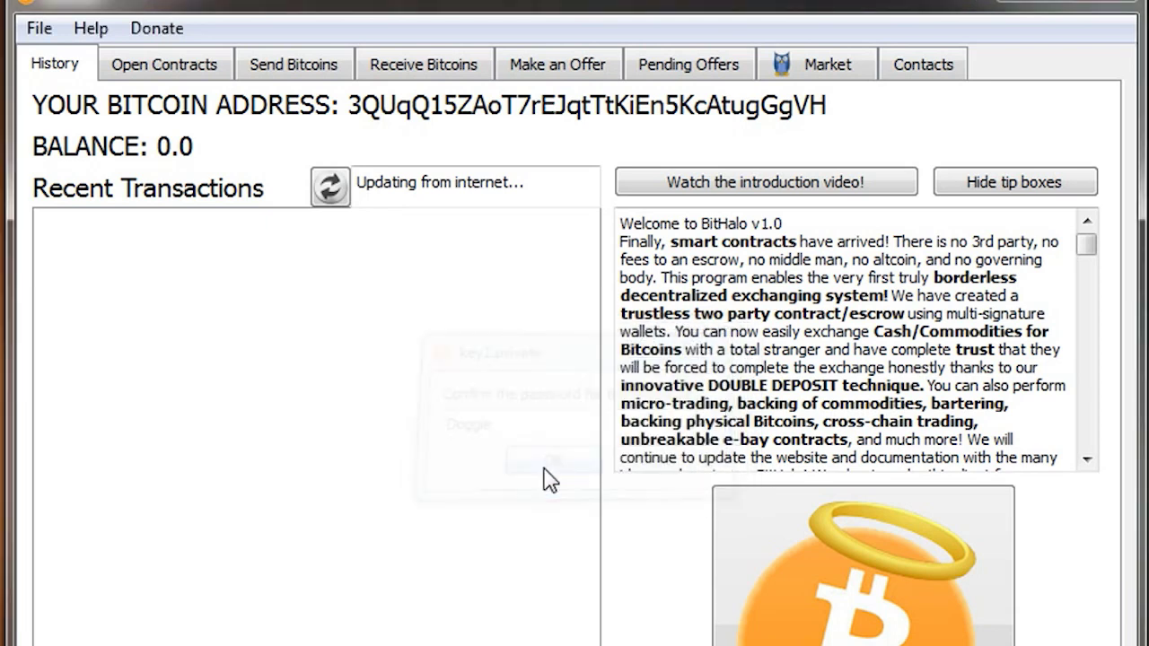
{"action": "left_click", "coordinate": [36, 27]}
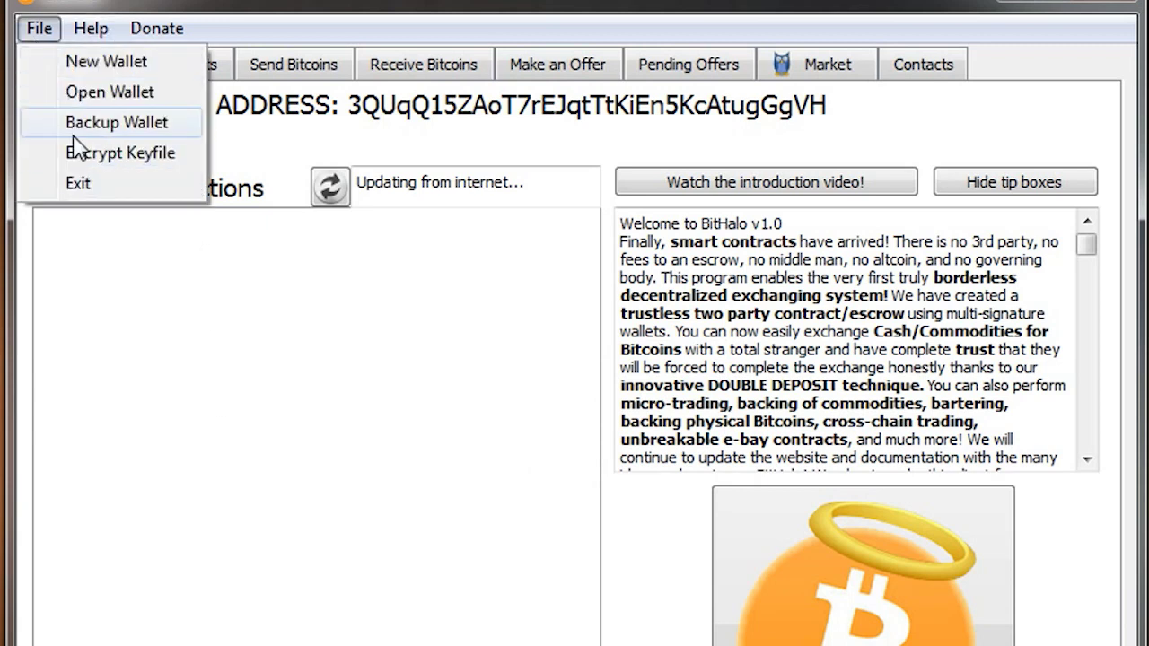
{"action": "mouse_move", "coordinate": [70, 33]}
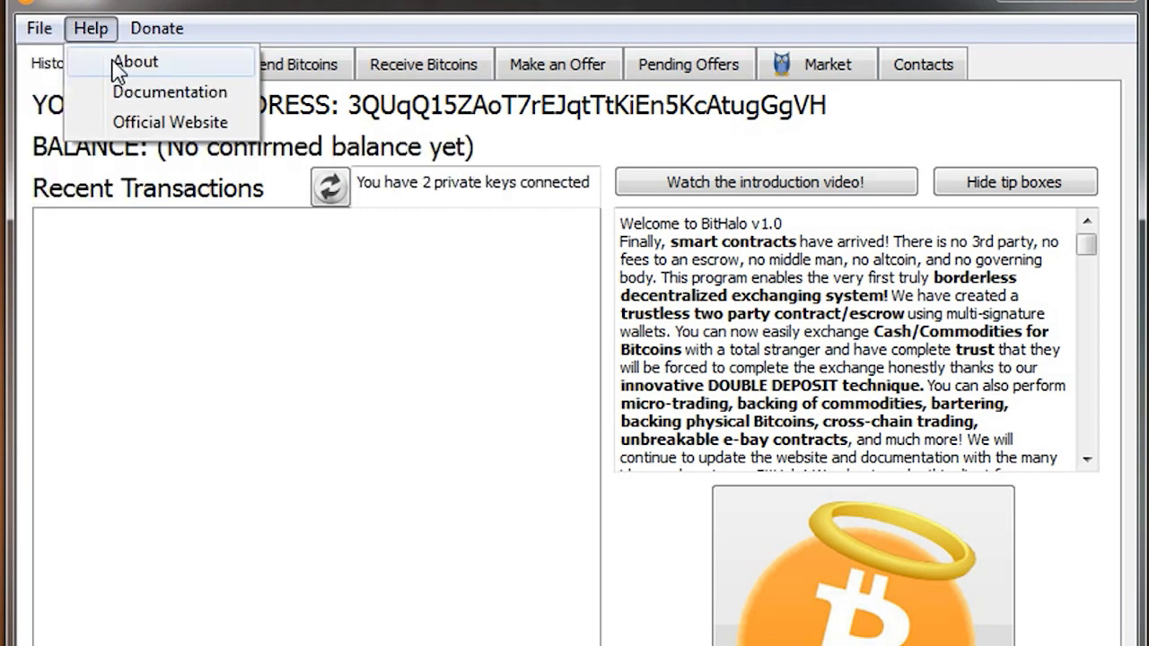
{"action": "mouse_move", "coordinate": [160, 32]}
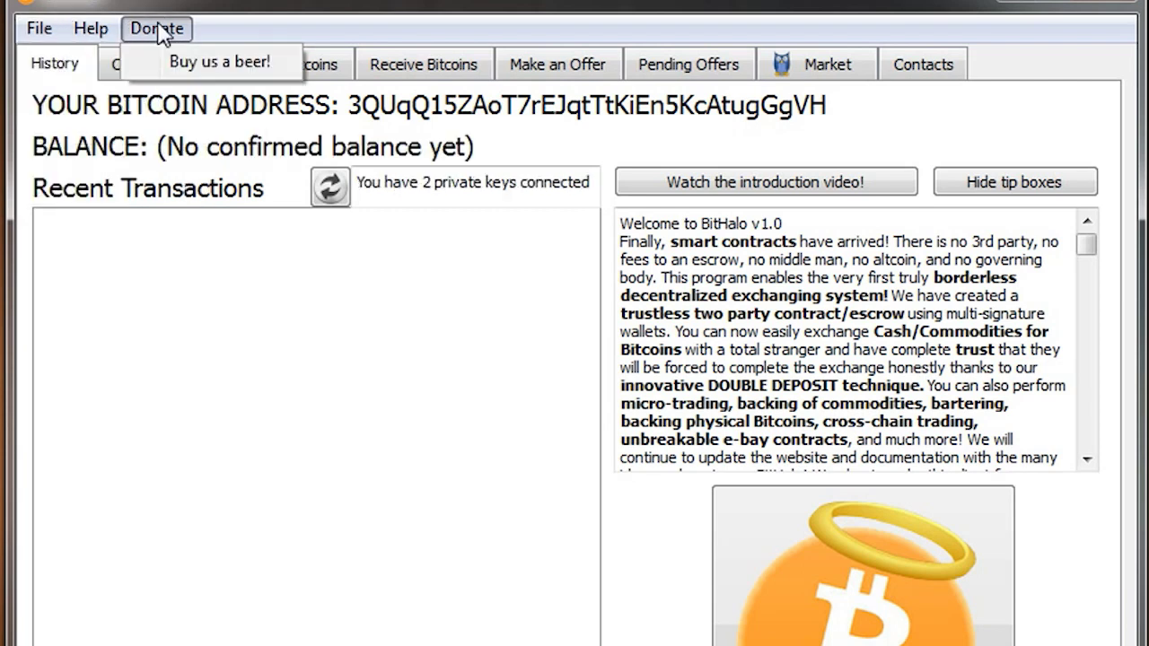
{"action": "left_click", "coordinate": [287, 215]}
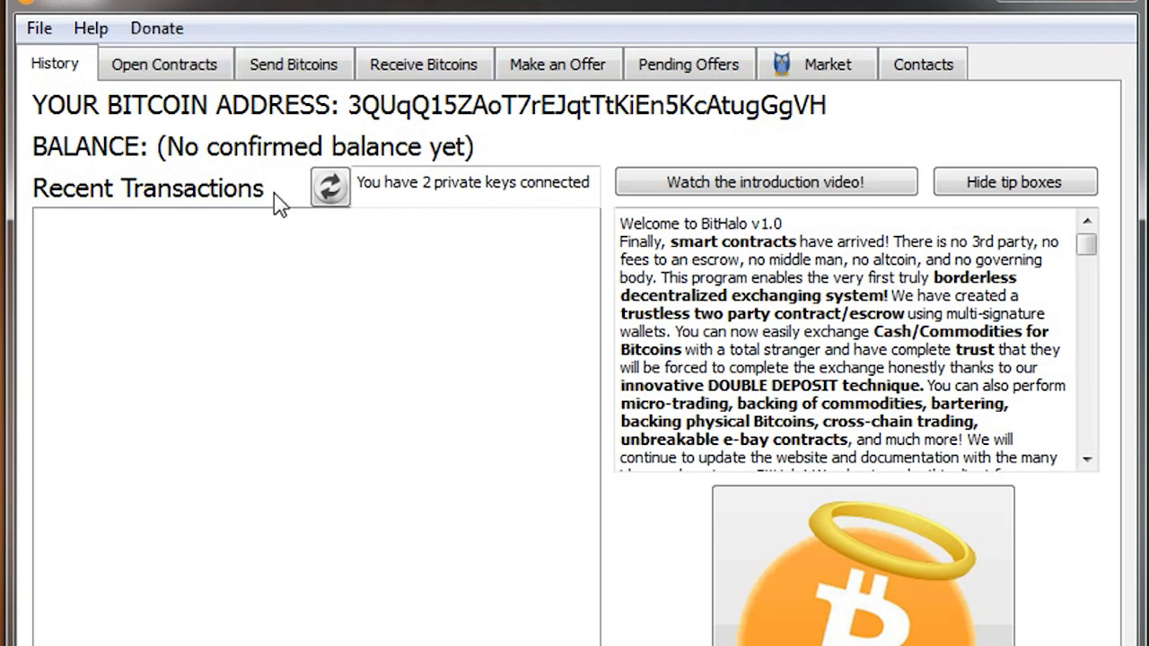
{"action": "left_click", "coordinate": [306, 72]}
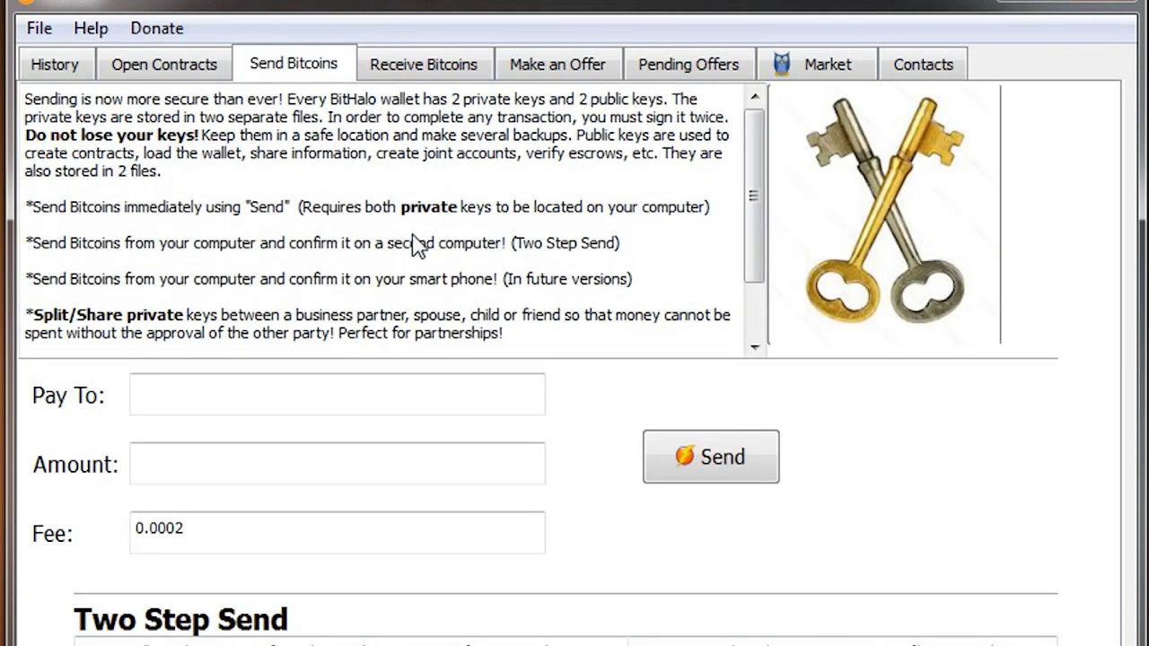
{"action": "left_click", "coordinate": [68, 57]}
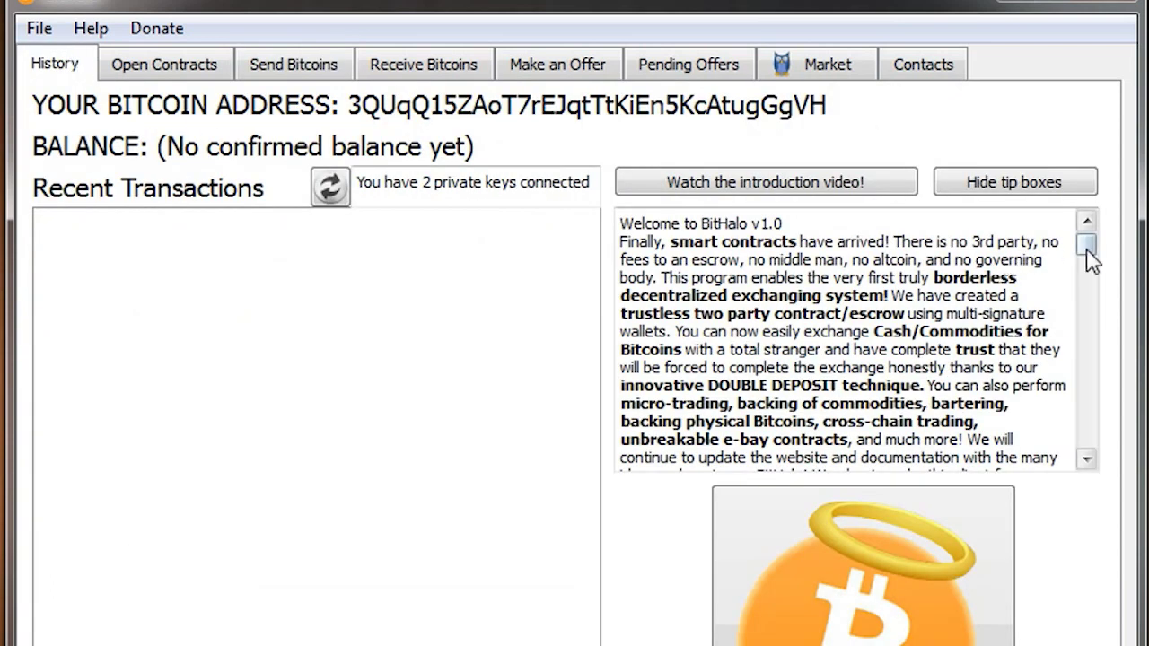
{"action": "mouse_move", "coordinate": [1088, 248]}
{"action": "left_mouse_down"}
{"action": "mouse_move", "coordinate": [1089, 467]}
{"action": "mouse_move", "coordinate": [1089, 235]}
{"action": "left_mouse_up"}
{"action": "left_click", "coordinate": [987, 191]}
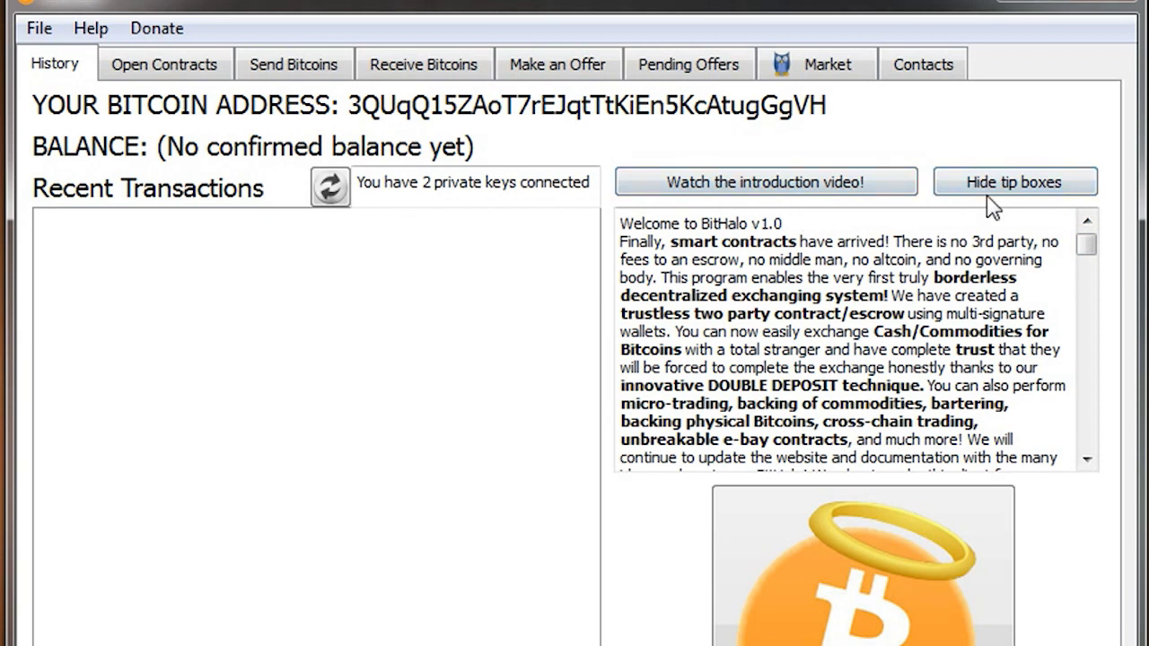
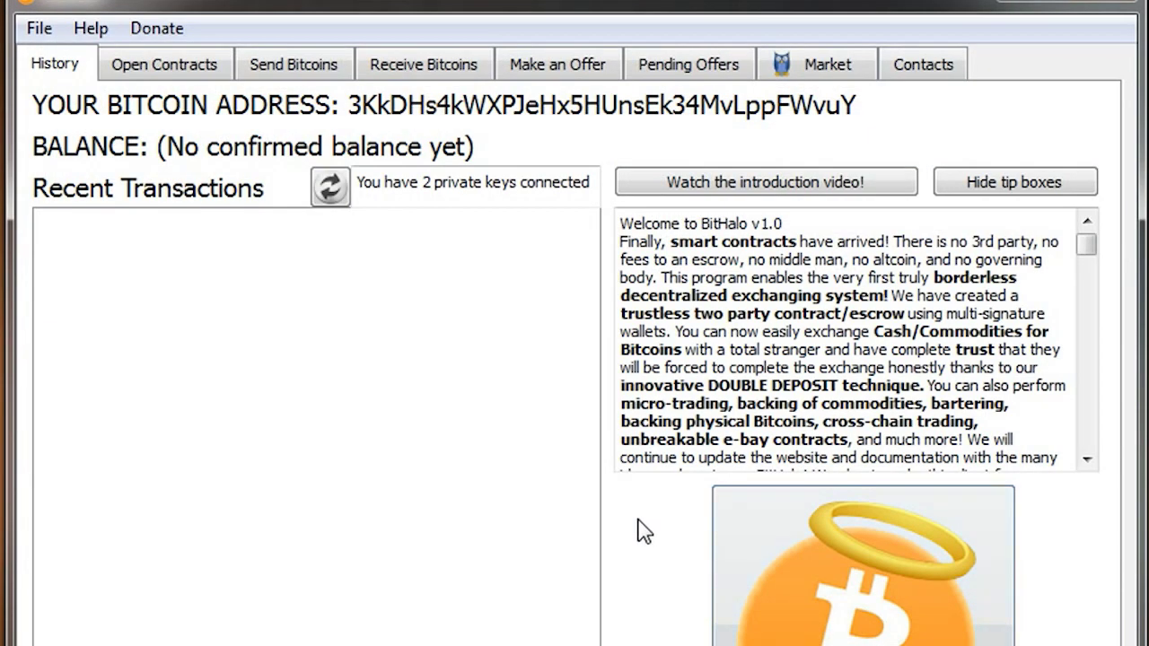
Step: Show the wallet's History page with both private keys connected
{"action": "left_click", "coordinate": [333, 199]}
Step: Refresh the balance to 0.2 and open the 美元/BLK Blackcoin chat room from the Market page
{"action": "left_click", "coordinate": [329, 188]}
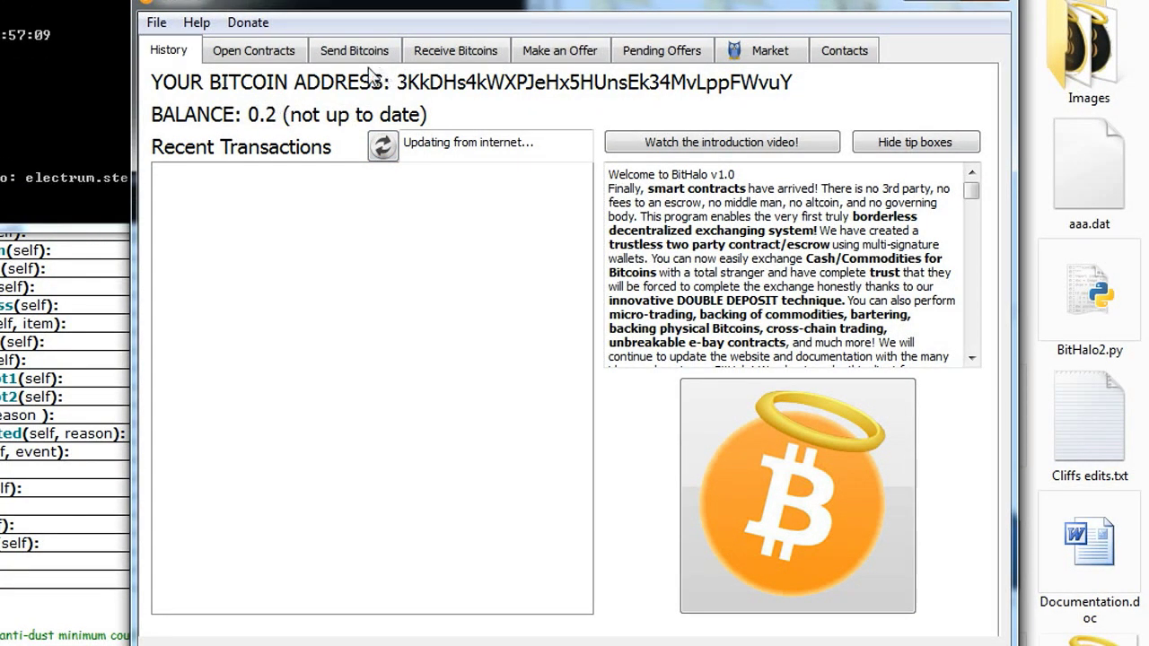
{"action": "left_click", "coordinate": [759, 51]}
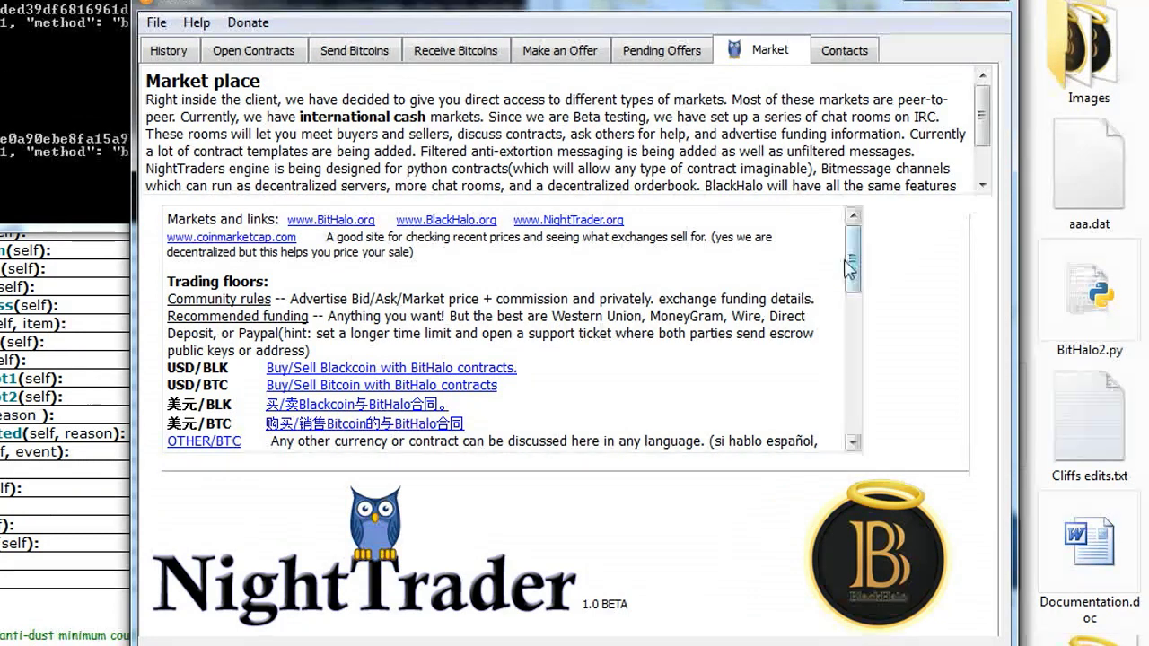
{"action": "left_click_drag", "start_coordinate": [852, 268], "coordinate": [852, 281]}
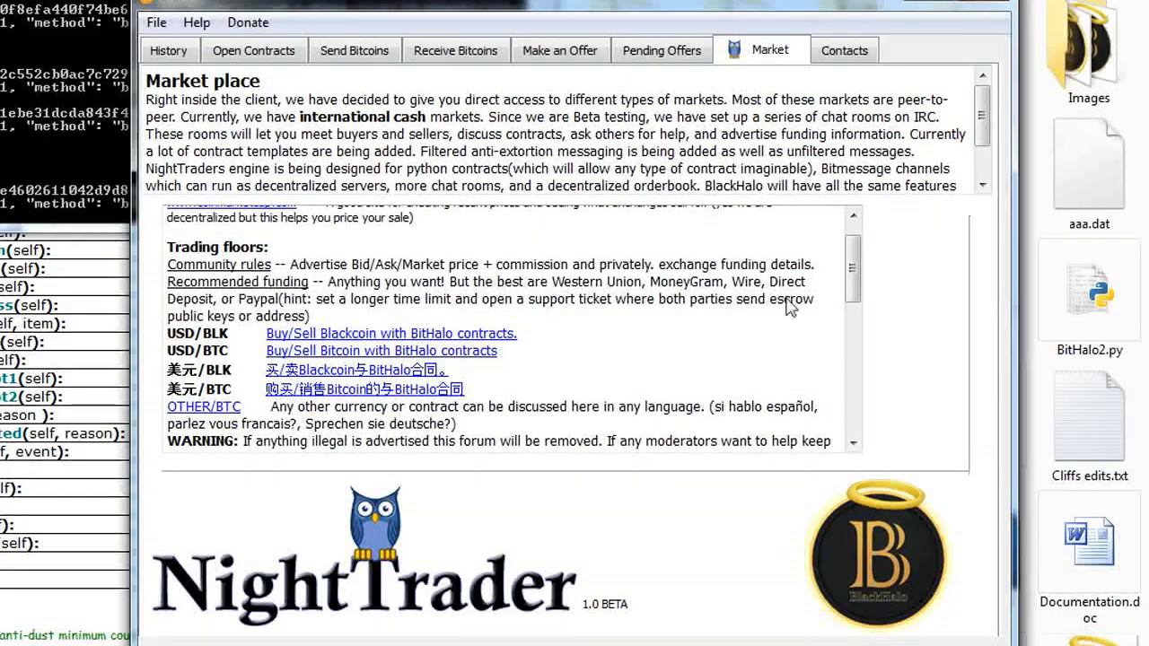
{"action": "left_click_drag", "start_coordinate": [854, 285], "coordinate": [869, 368]}
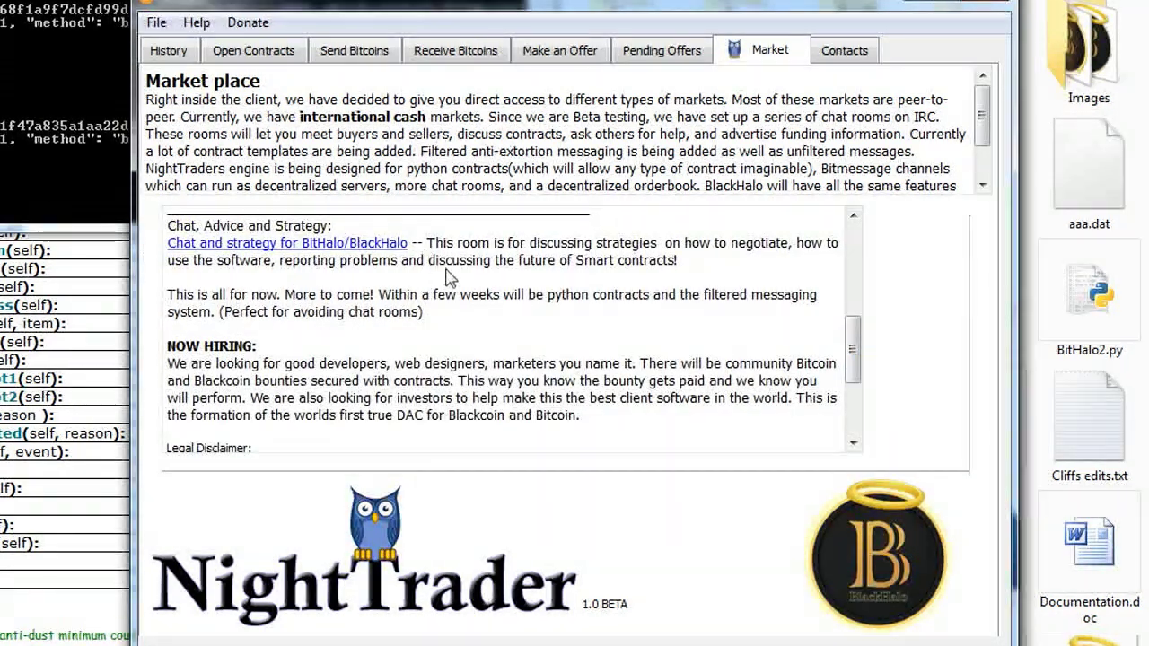
{"action": "left_click_drag", "start_coordinate": [854, 341], "coordinate": [857, 283]}
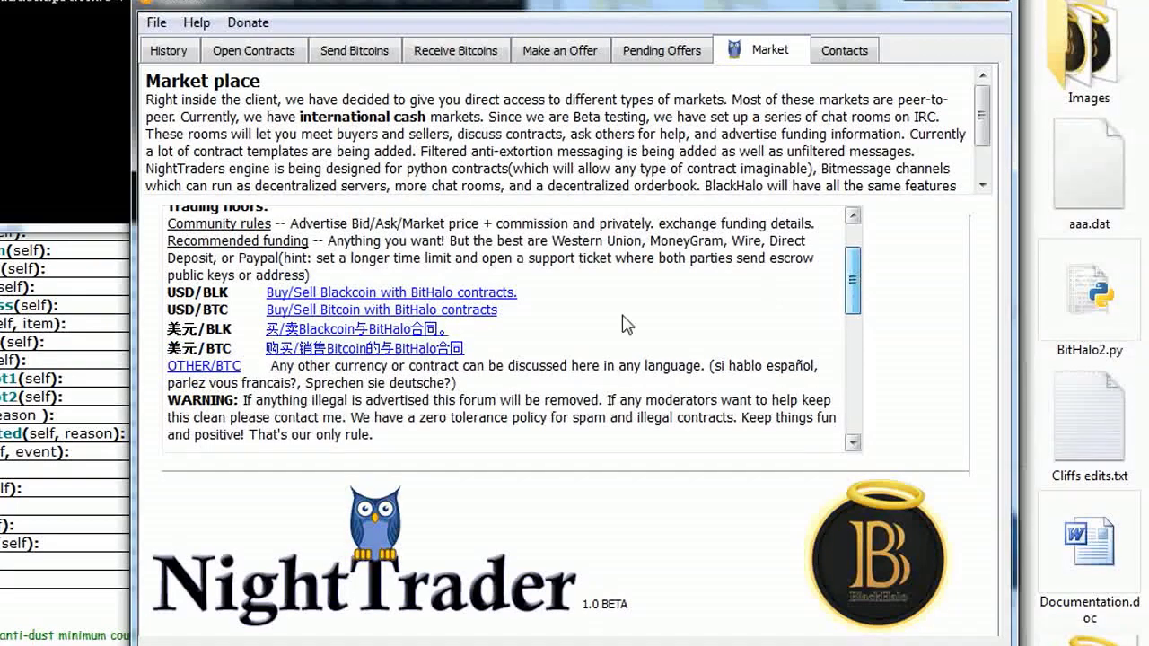
{"action": "left_click", "coordinate": [351, 334]}
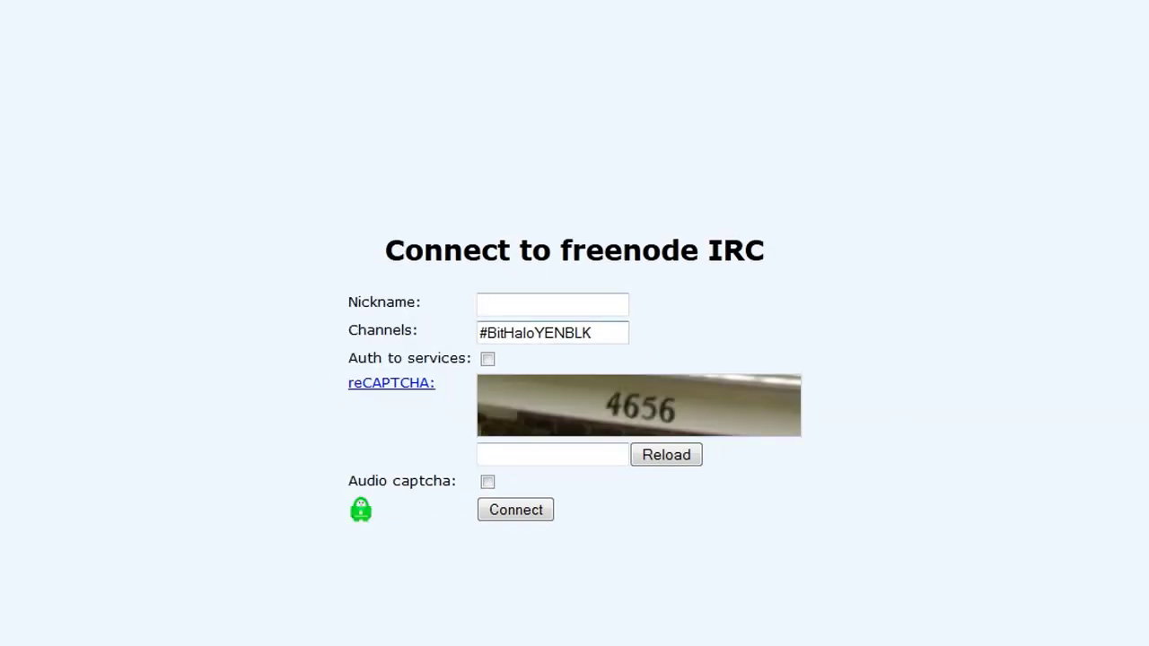
Step: Join #BitHaloYENBLK with nickname 'person', answering the captcha with 4656
{"action": "type", "text": "person"}
{"action": "left_click", "coordinate": [552, 454]}
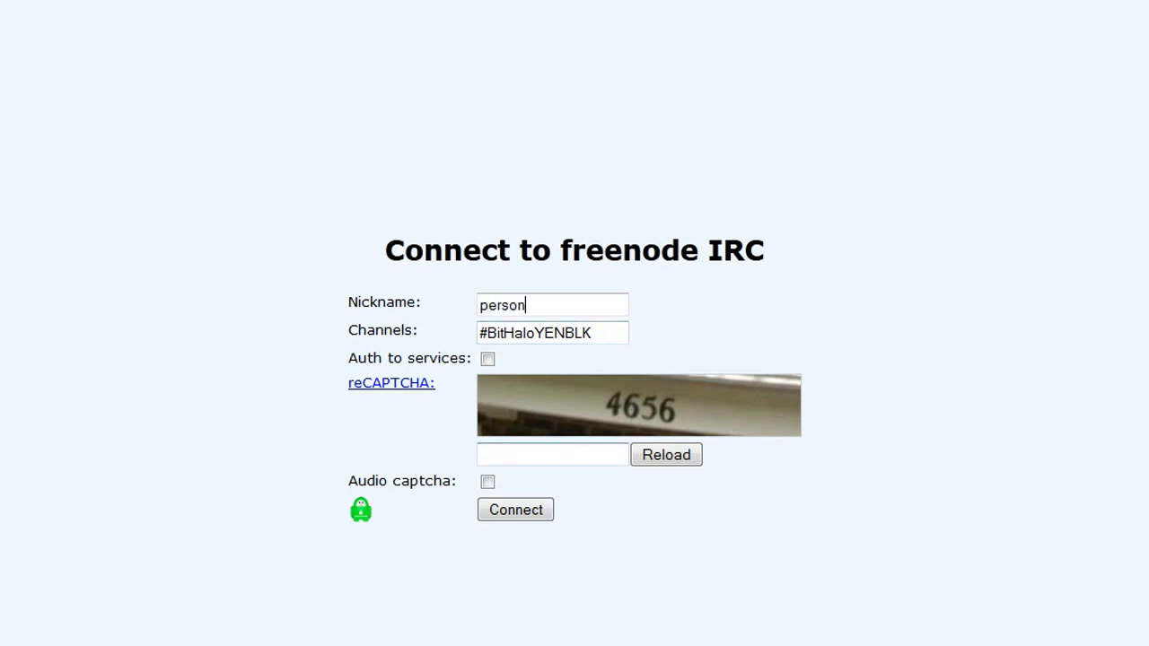
{"action": "type", "text": "4656"}
{"action": "left_click", "coordinate": [510, 515]}
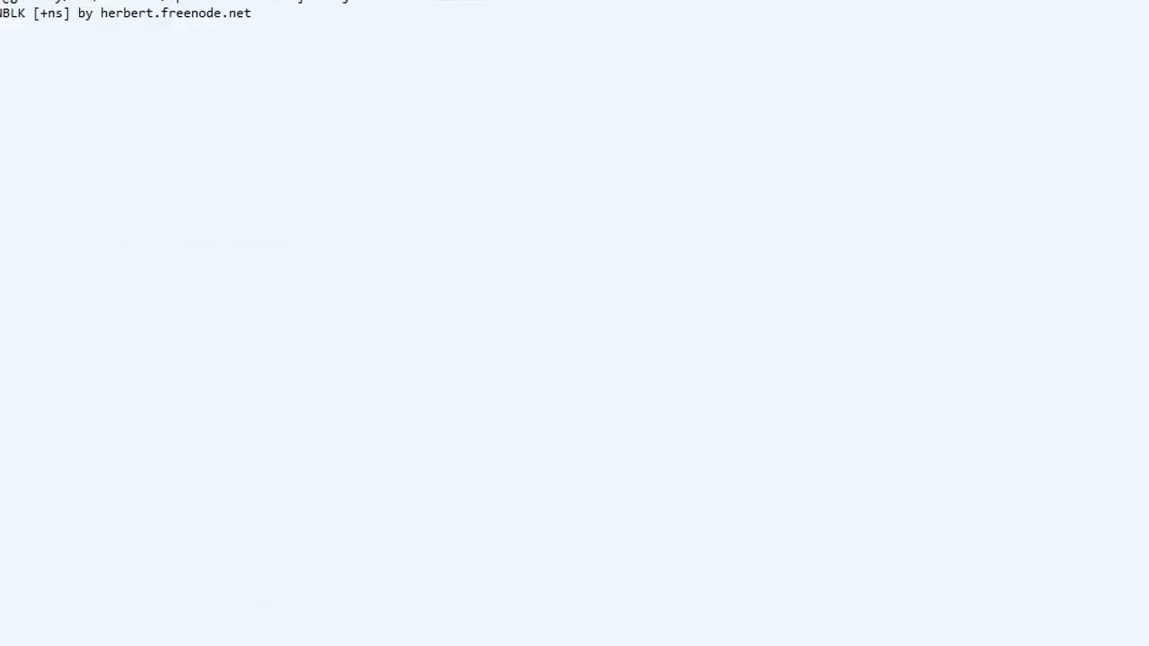
Step: Post a greeting, ask who sells Blackcoin, and offer to buy one for 1$
{"action": "key", "text": "Return"}
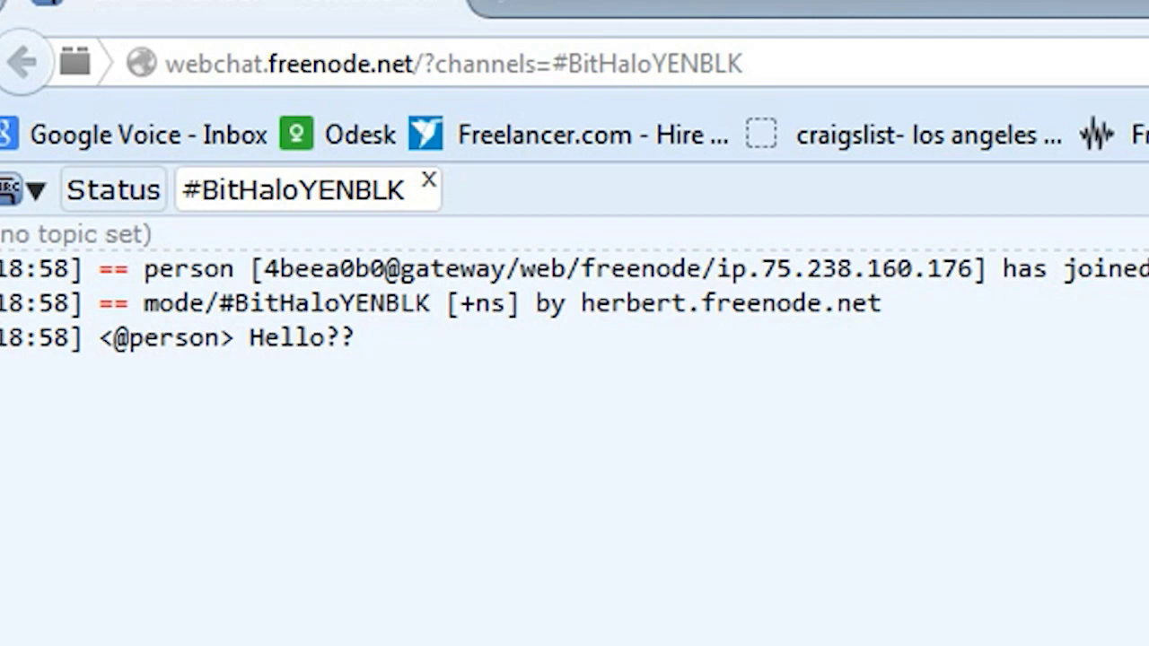
{"action": "key", "text": "Return"}
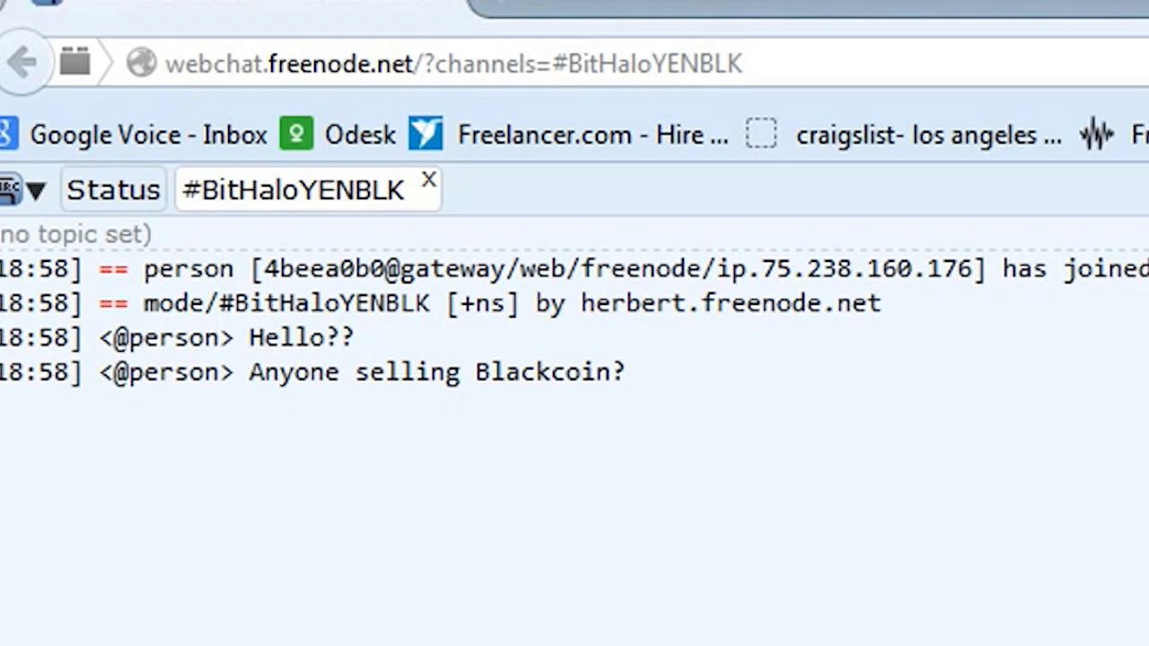
{"action": "key", "text": "Return"}
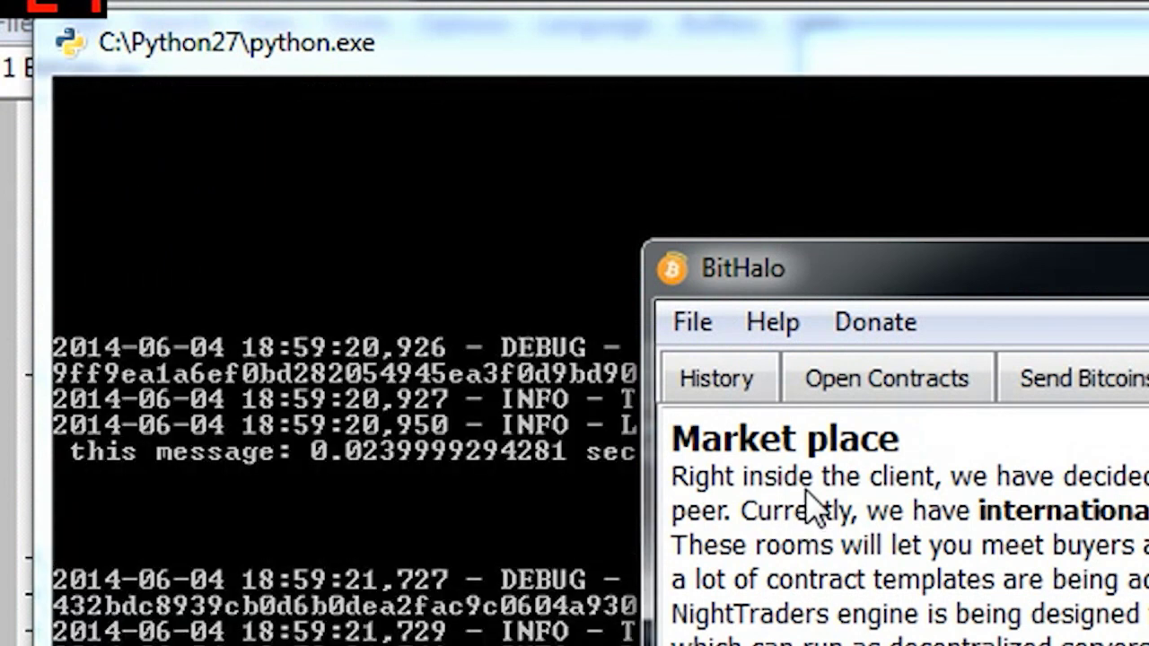
Step: Switch back to BitHalo's History page showing the 0.2 balance and recent transactions
{"action": "left_click", "coordinate": [710, 381]}
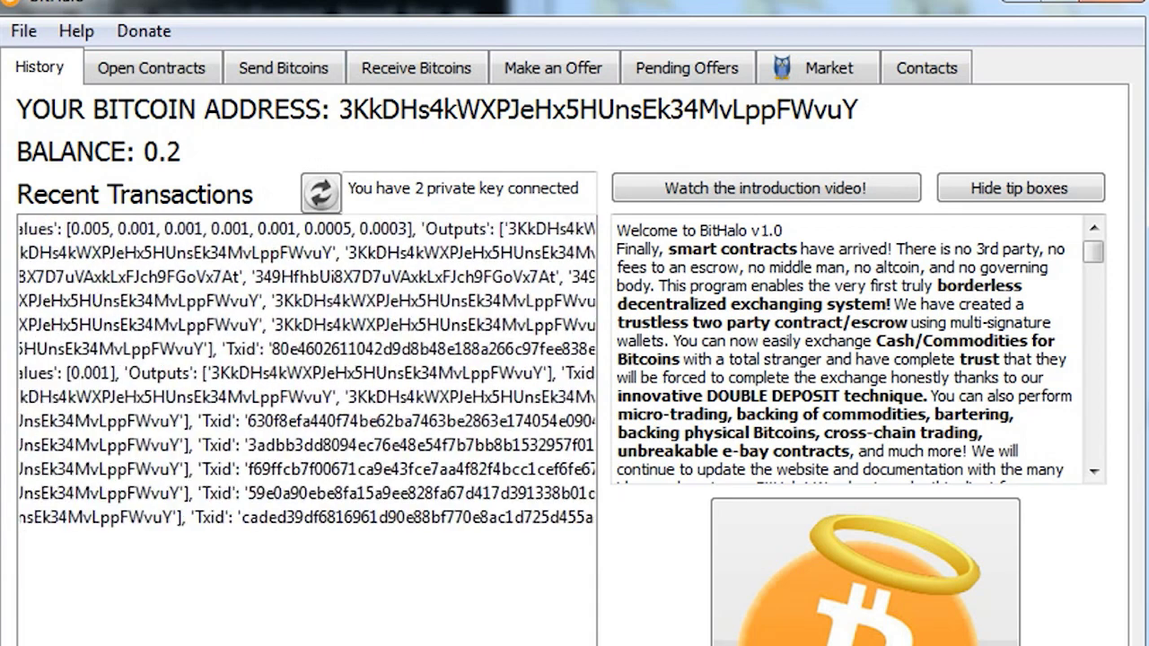
Step: Fill the Send Bitcoins form with the 'Buy us a beer!' donation address and amount .01
{"action": "left_click", "coordinate": [170, 72]}
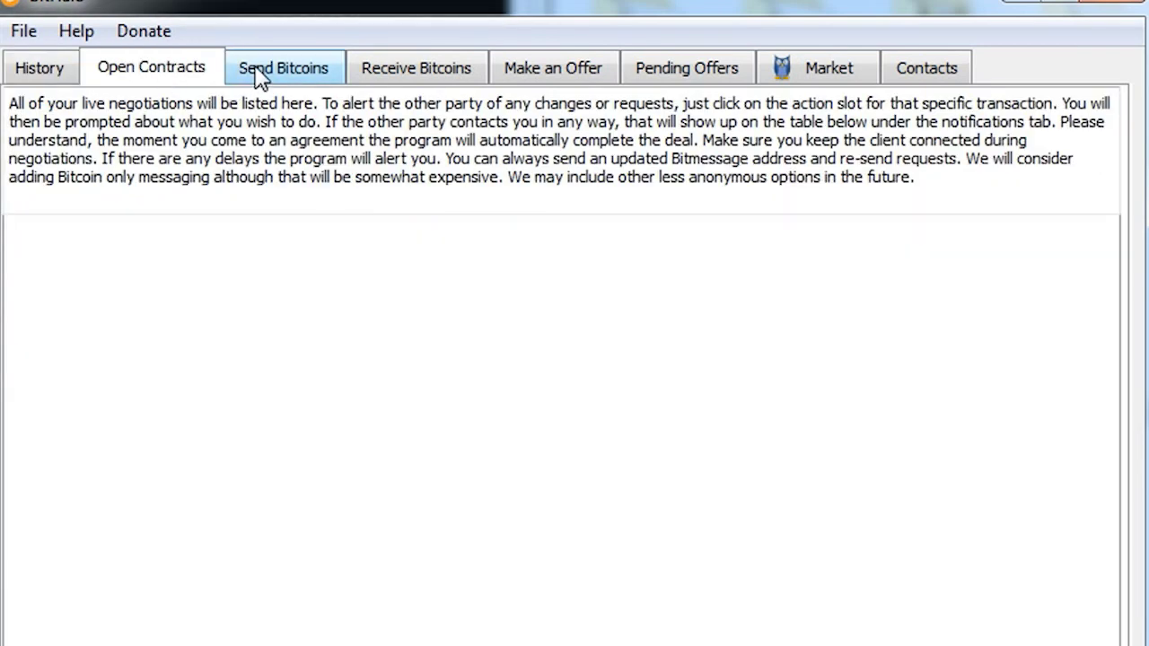
{"action": "left_click", "coordinate": [274, 72]}
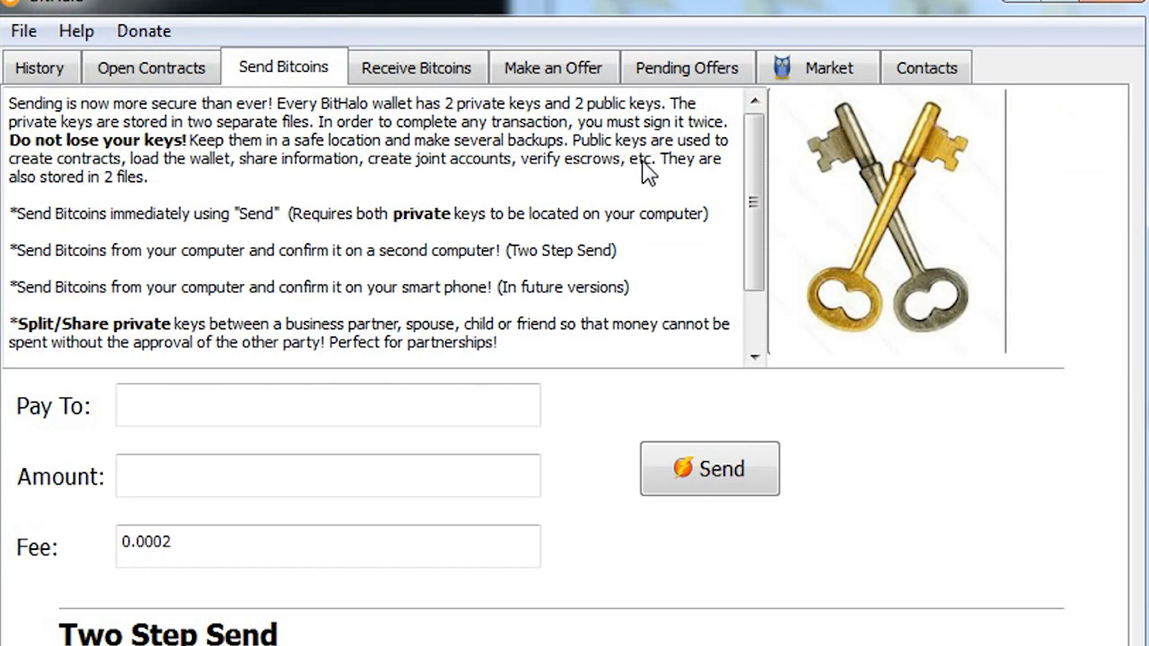
{"action": "left_click", "coordinate": [135, 30]}
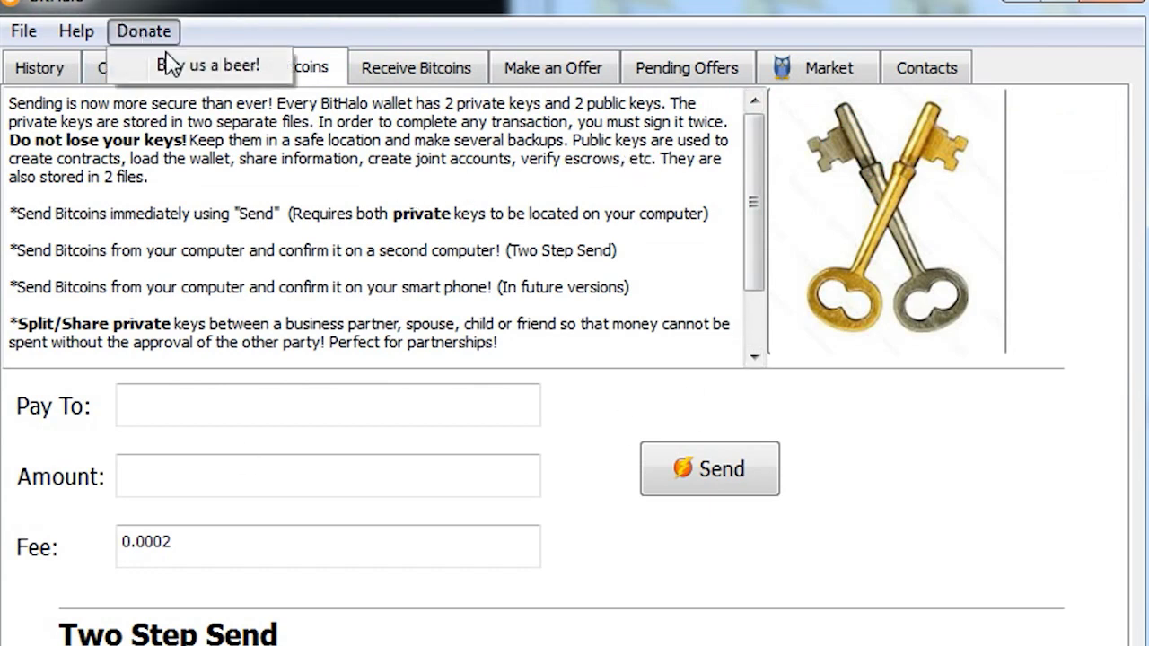
{"action": "left_click", "coordinate": [144, 62]}
{"action": "left_click", "coordinate": [279, 485]}
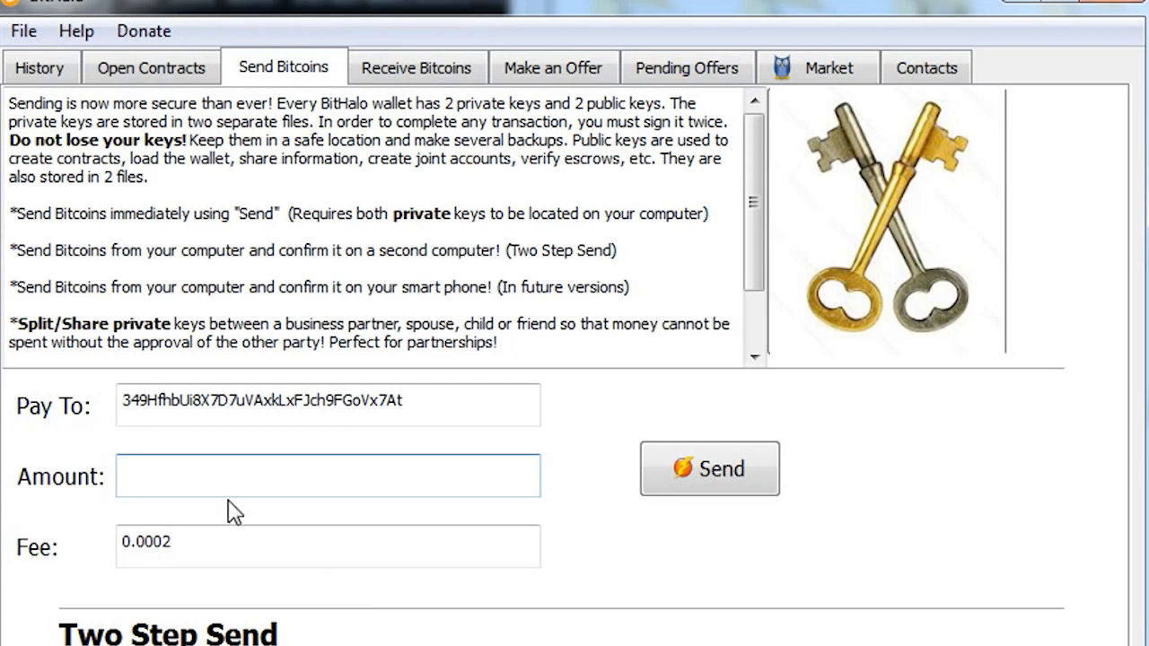
{"action": "type", "text": ".0"}
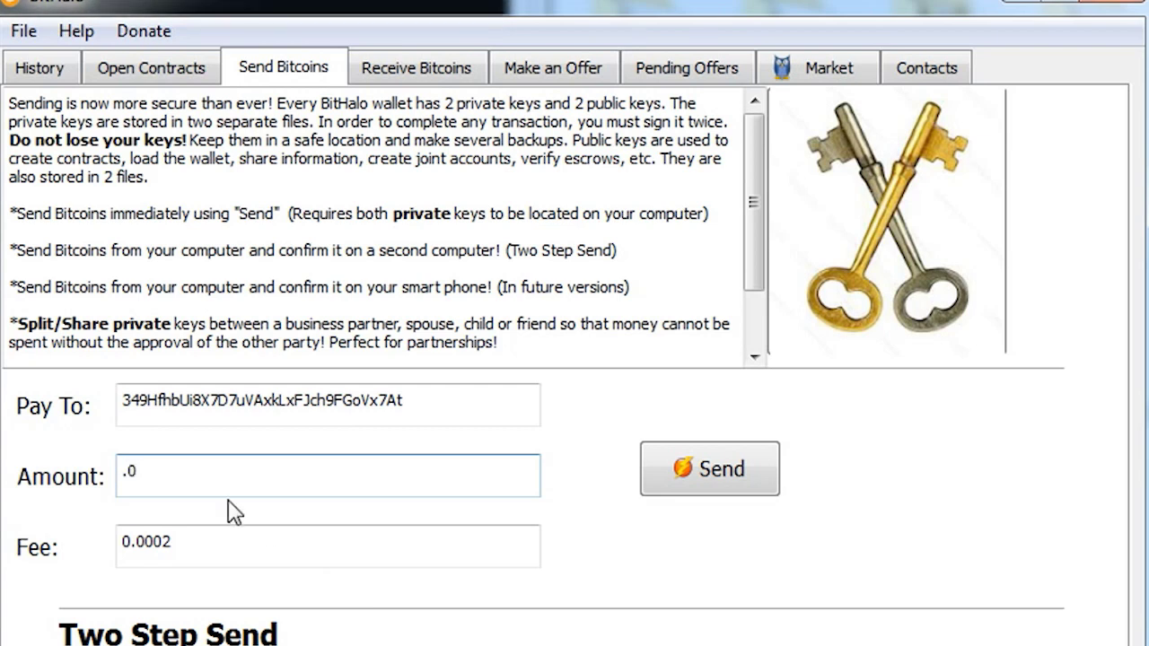
{"action": "type", "text": "1"}
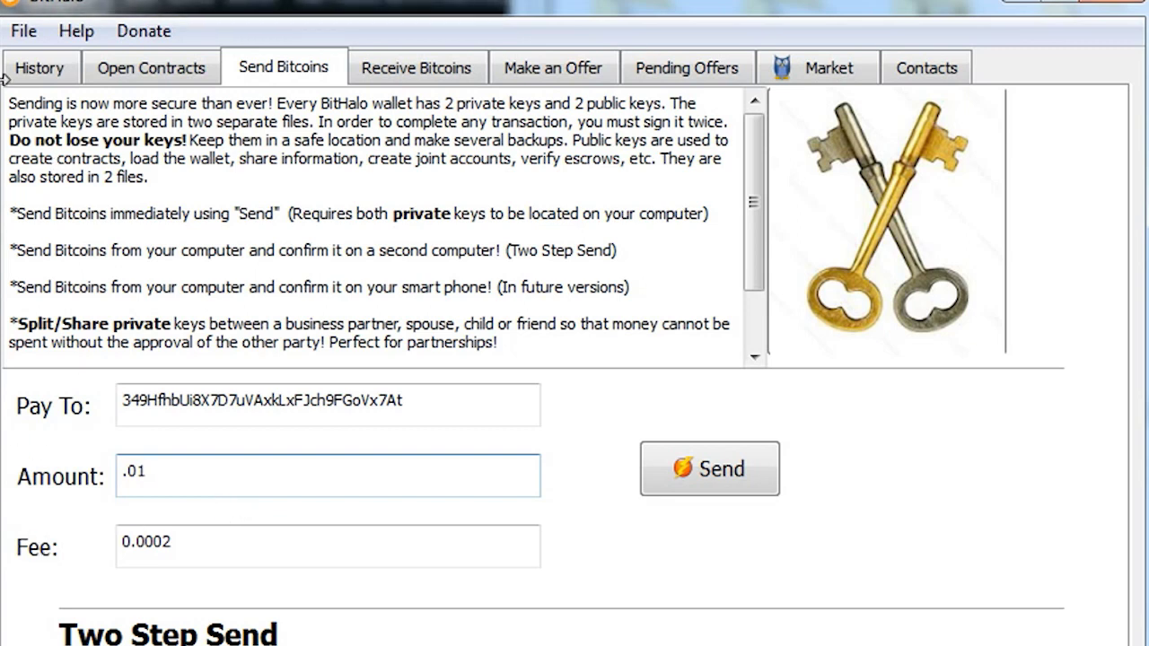
{"action": "left_click", "coordinate": [38, 72]}
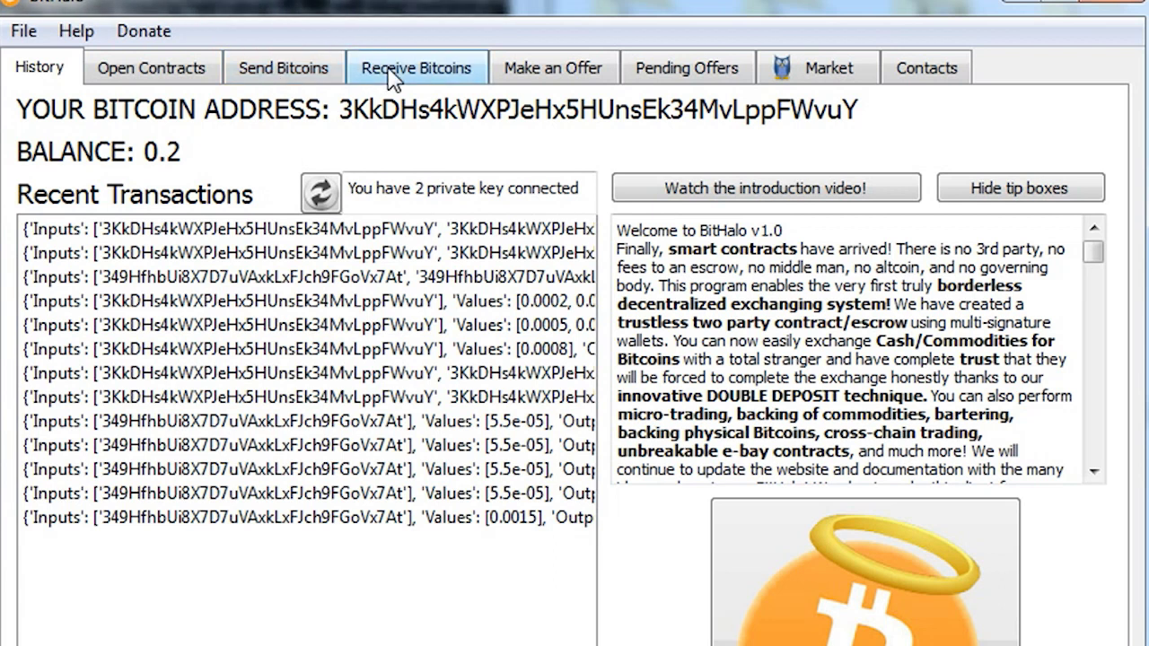
Step: Send the .01 donation with the 0.0002 fee and acknowledge the success message
{"action": "left_click", "coordinate": [319, 74]}
{"action": "left_click", "coordinate": [727, 478]}
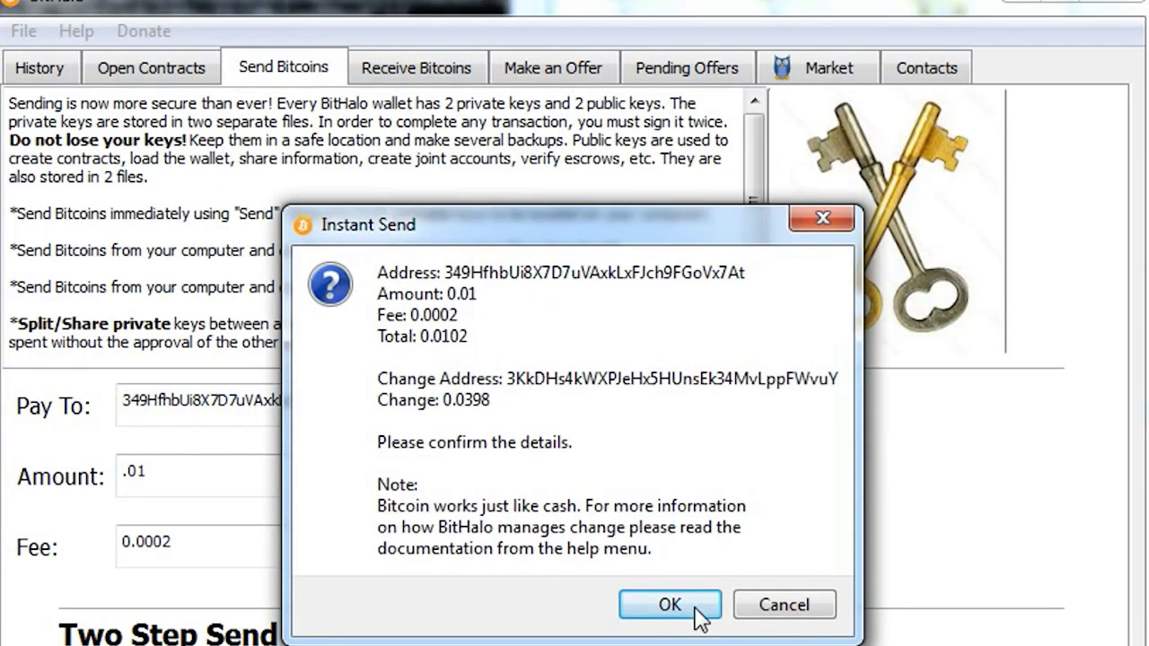
{"action": "left_click", "coordinate": [687, 607]}
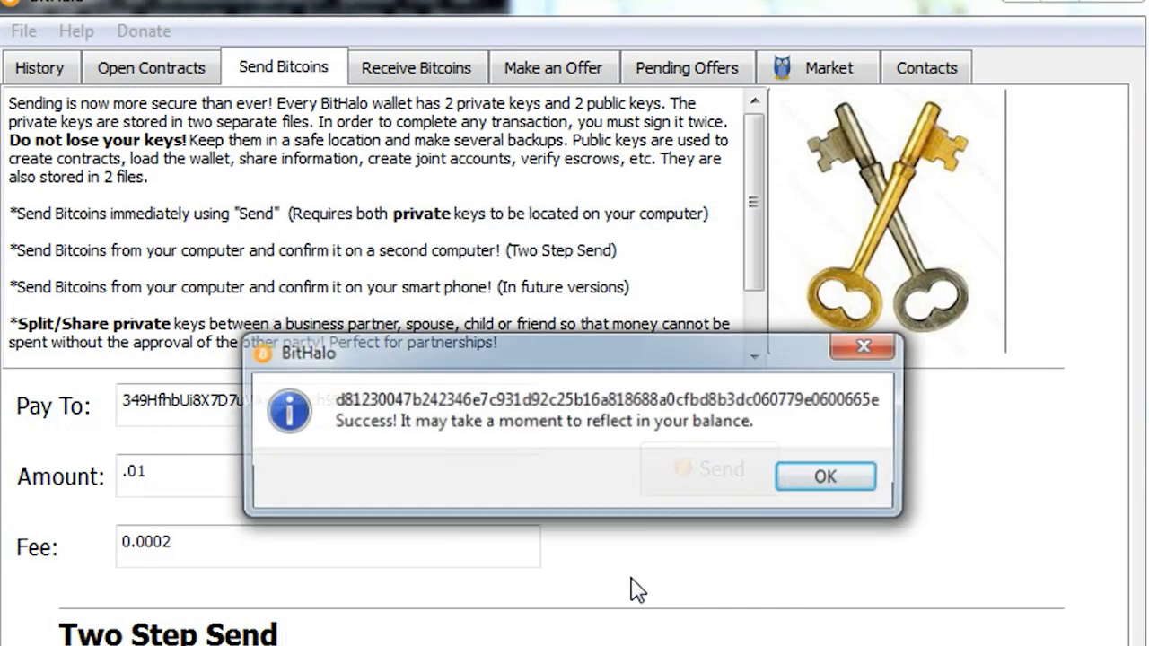
{"action": "left_click", "coordinate": [824, 479]}
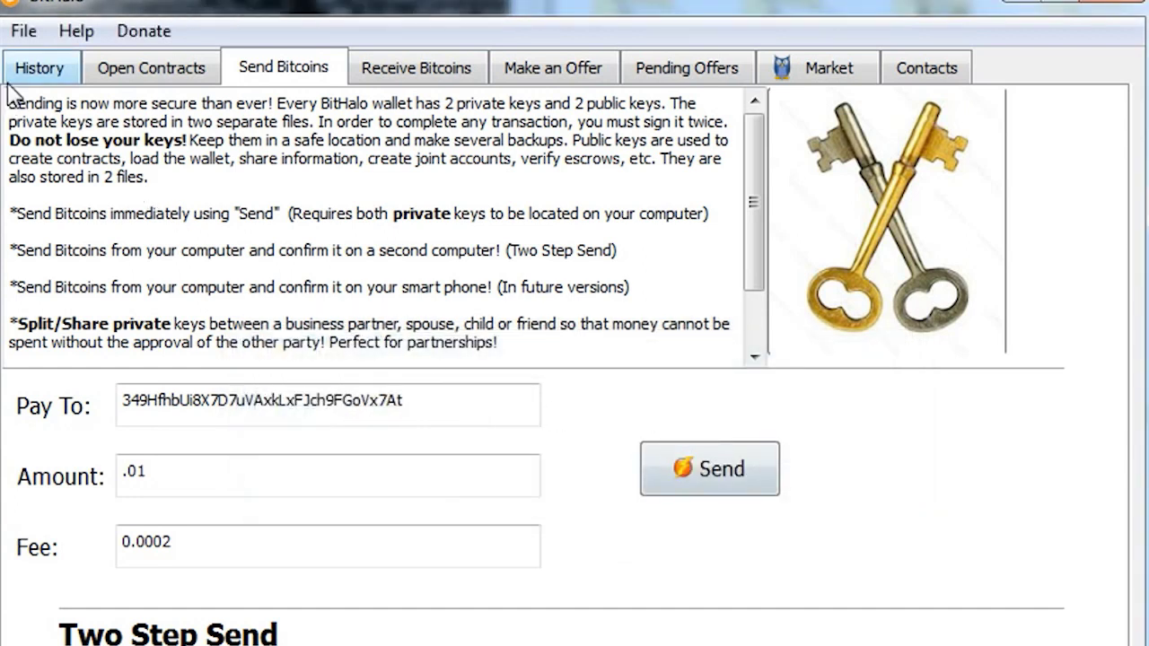
{"action": "left_click", "coordinate": [39, 74]}
{"action": "left_click", "coordinate": [355, 72]}
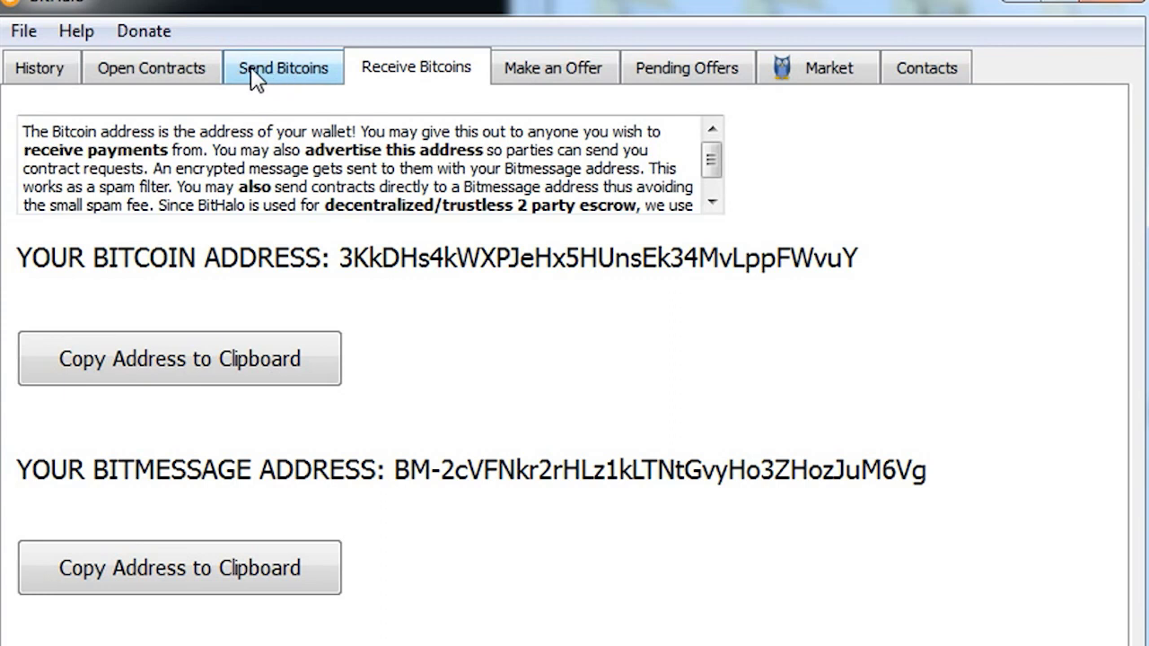
Step: Return to the Send Bitcoins form, still holding the .01 amount and 0.0002 fee
{"action": "left_click", "coordinate": [300, 77]}
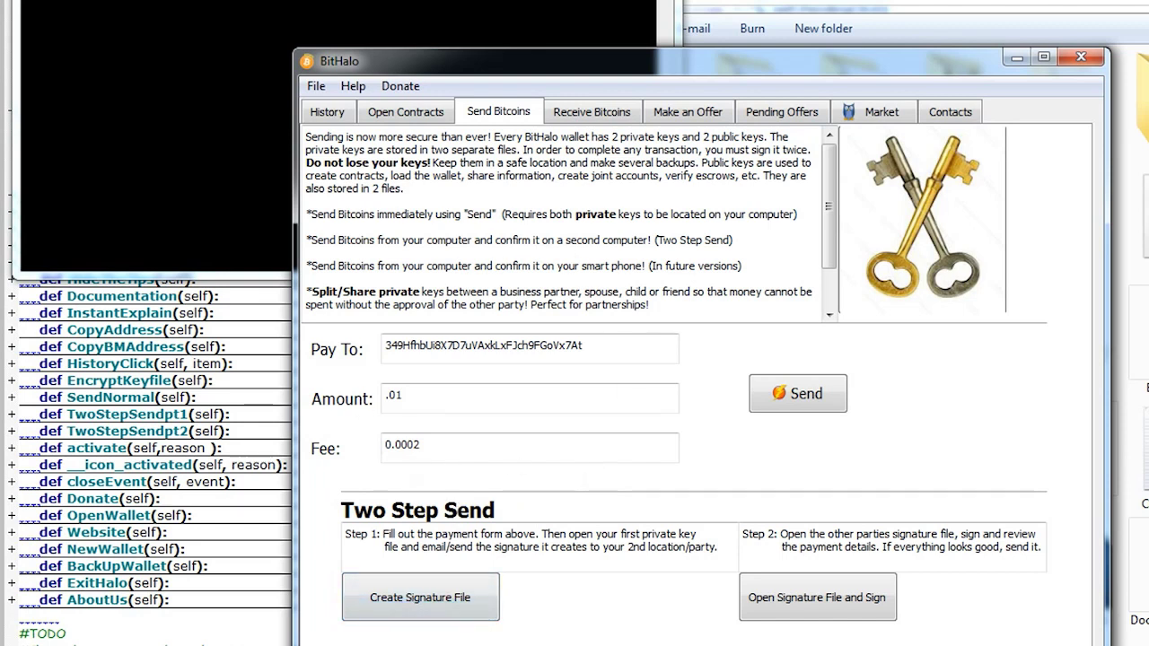
Step: Create a two-step signature file for 0.01 BTC, acknowledging the two-step send warning
{"action": "left_click", "coordinate": [432, 611]}
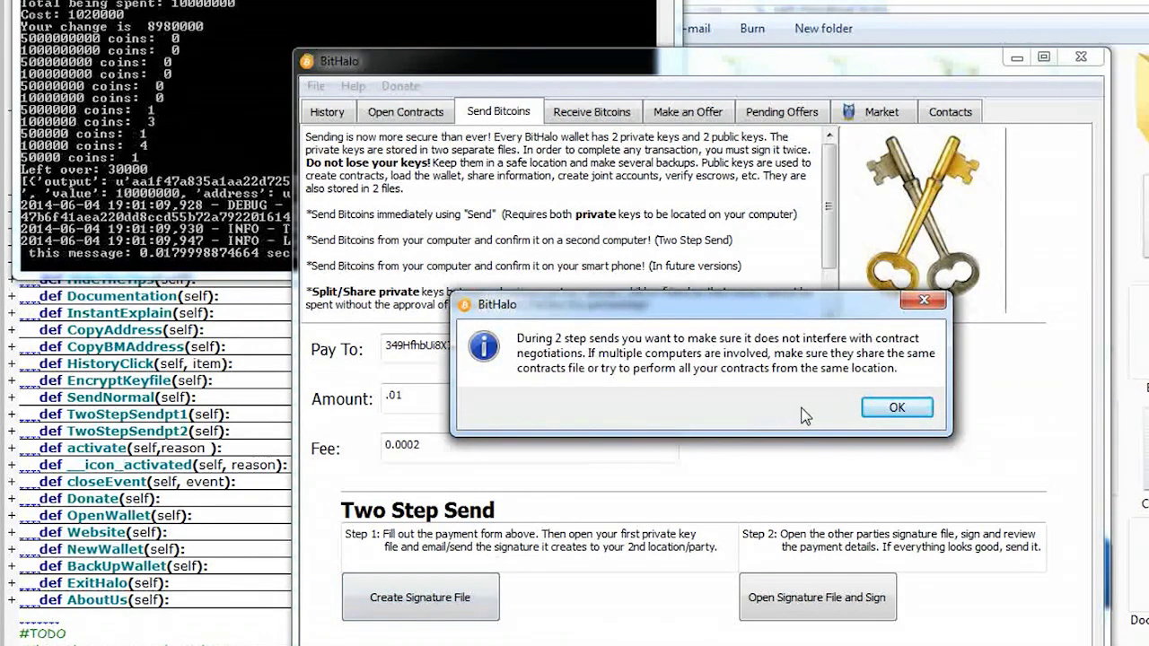
{"action": "left_click", "coordinate": [897, 407]}
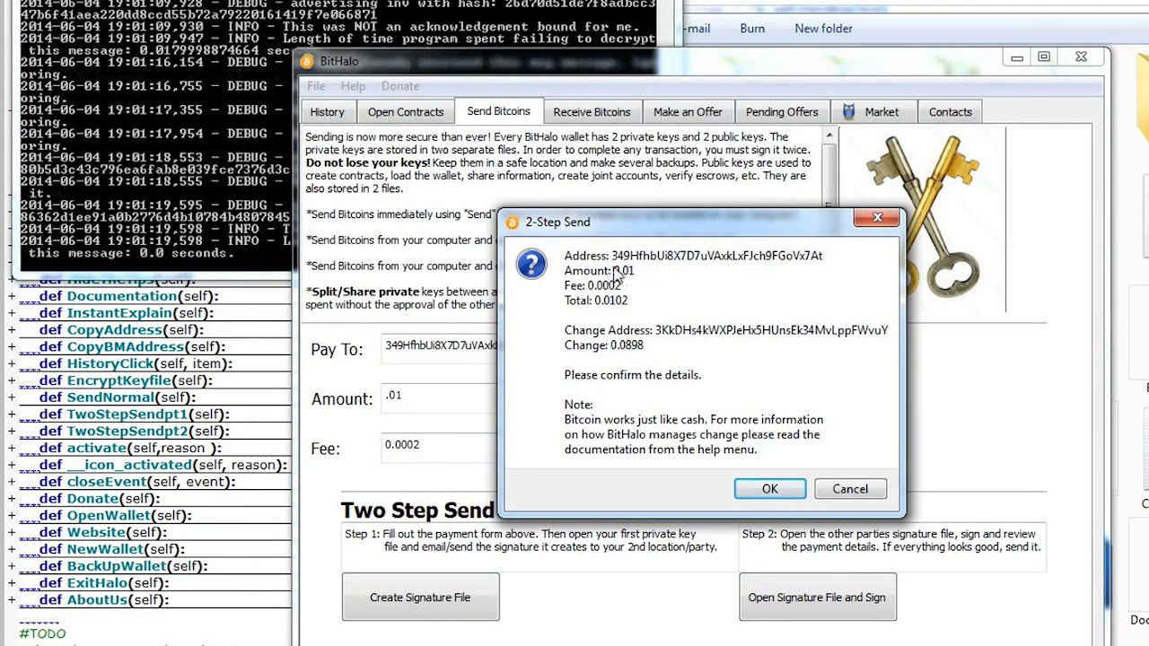
Step: Confirm the two-step send and save signature1.sig to the Desktop
{"action": "left_click", "coordinate": [771, 489]}
{"action": "left_click", "coordinate": [378, 213]}
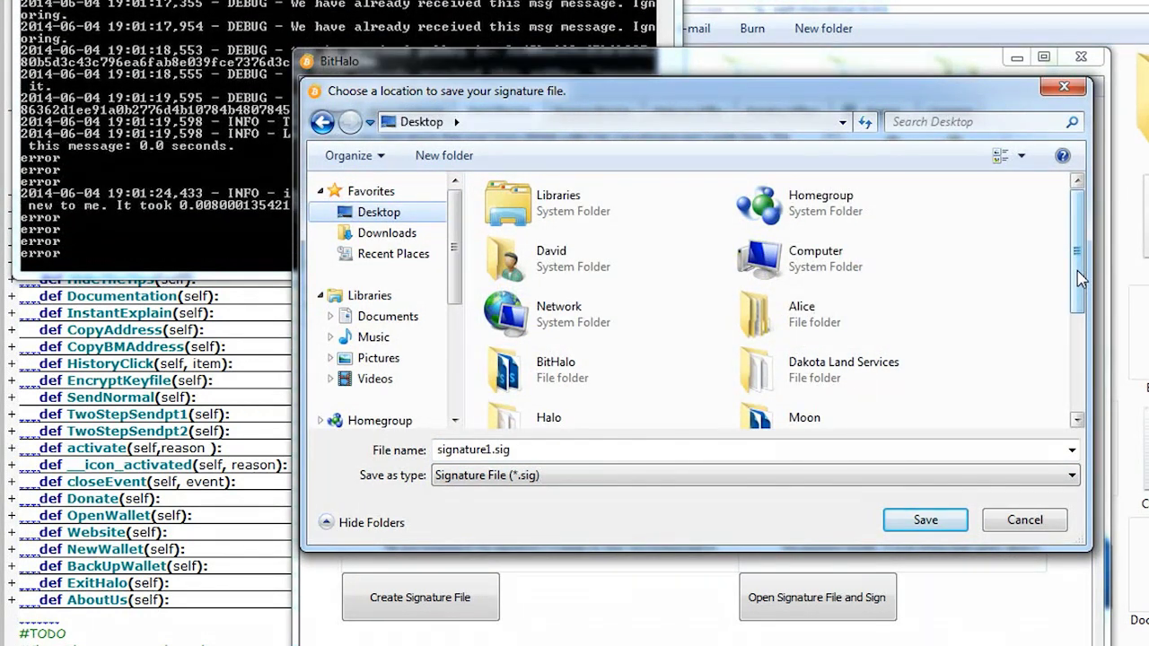
{"action": "scroll", "coordinate": [1080, 279], "scroll_direction": "down", "scroll_amount": 3}
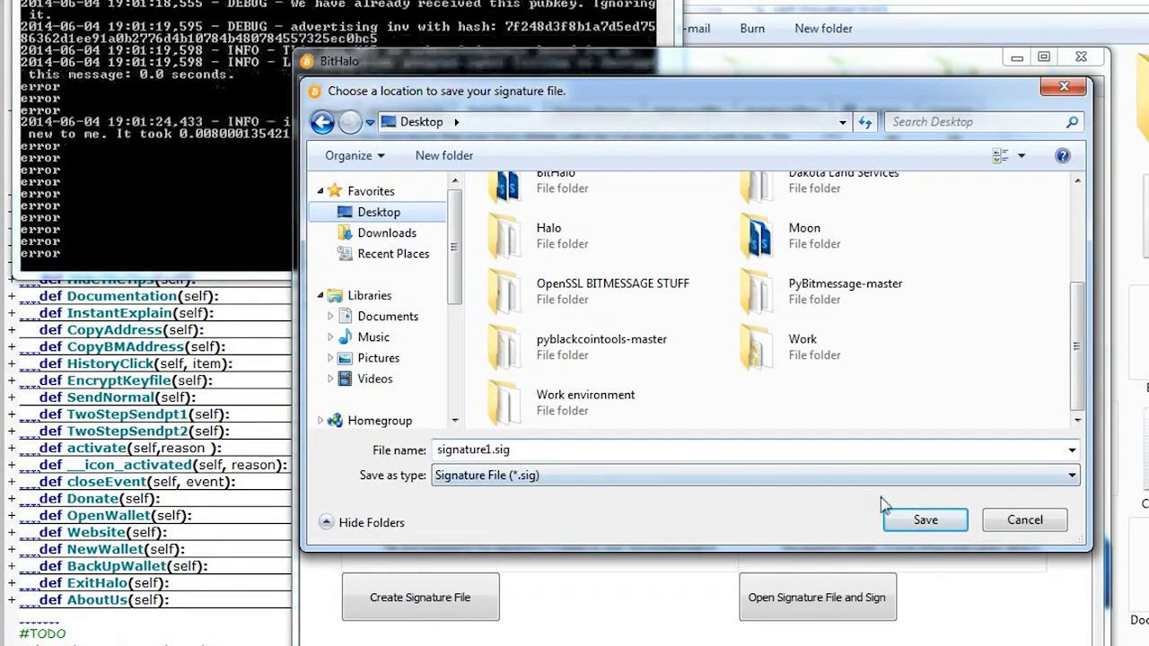
{"action": "left_click", "coordinate": [914, 520]}
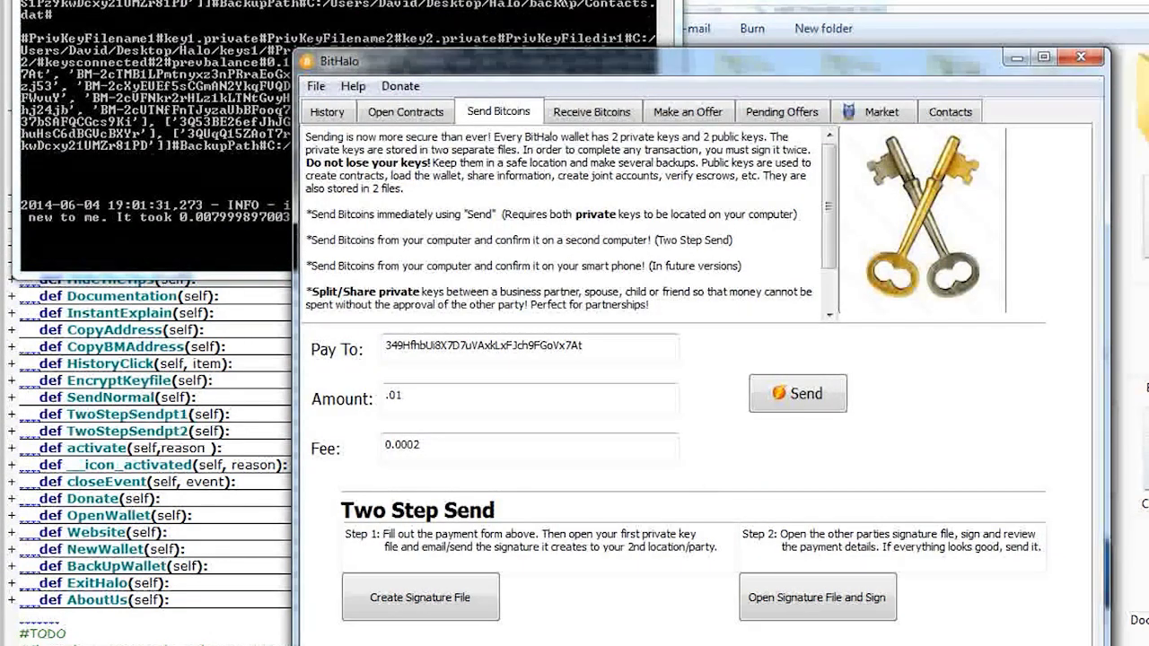
Step: Show the History list and back out of cancelling the unconfirmed order
{"action": "left_click", "coordinate": [328, 113]}
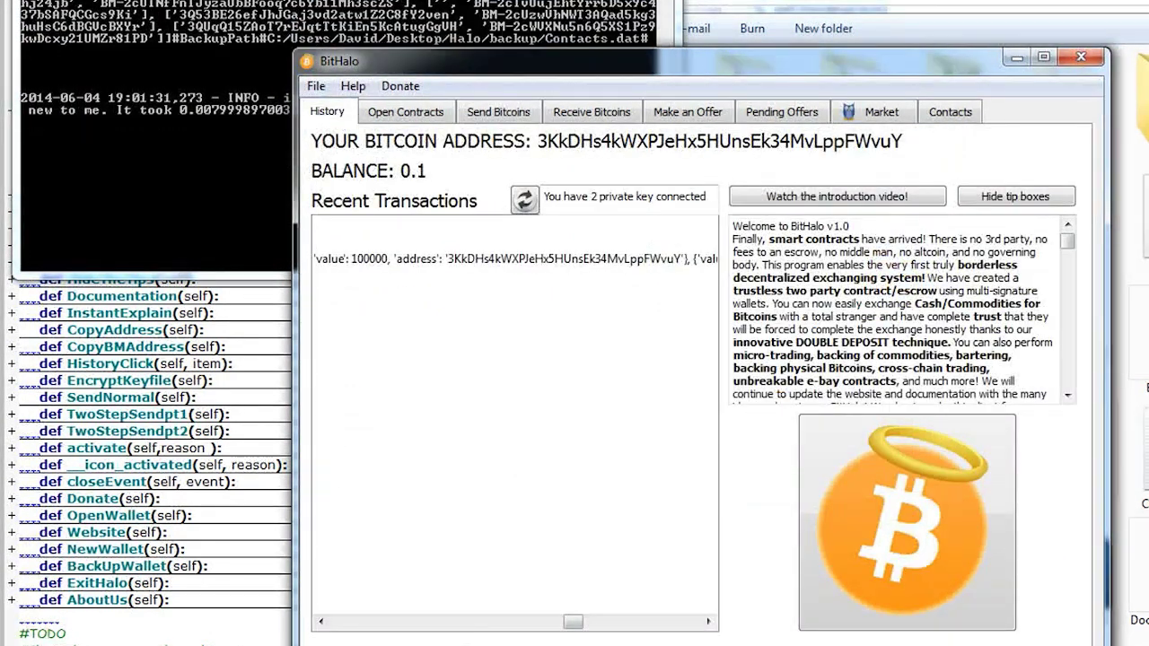
{"action": "left_click_drag", "start_coordinate": [573, 621], "coordinate": [274, 620]}
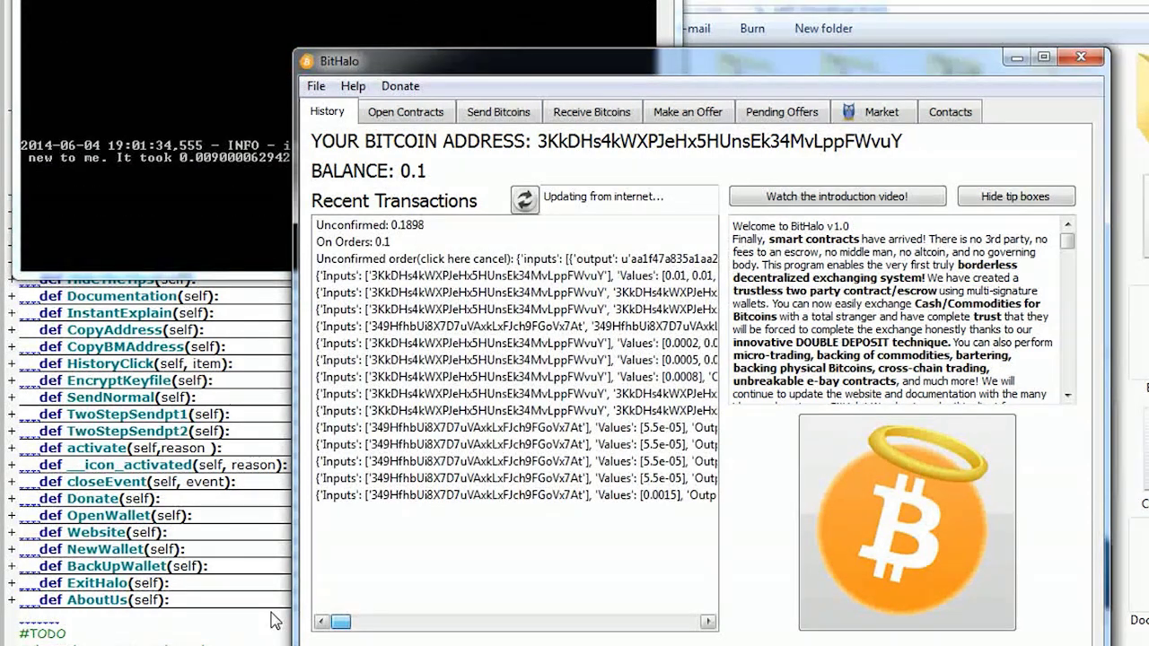
{"action": "left_click", "coordinate": [492, 260]}
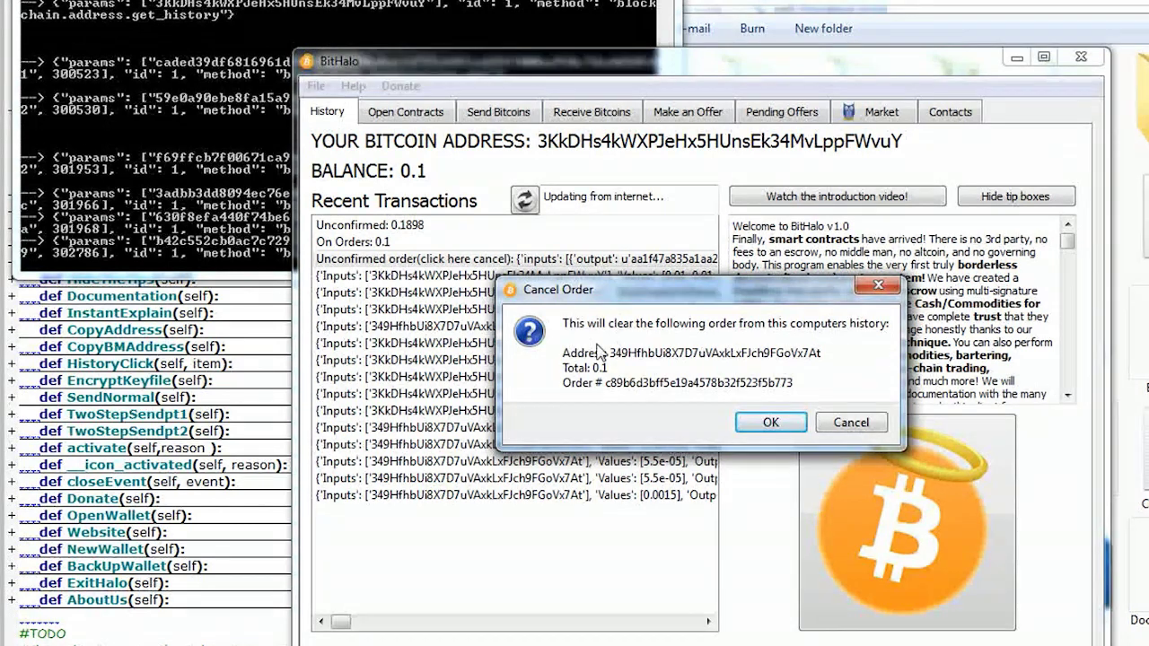
{"action": "key", "text": "Escape"}
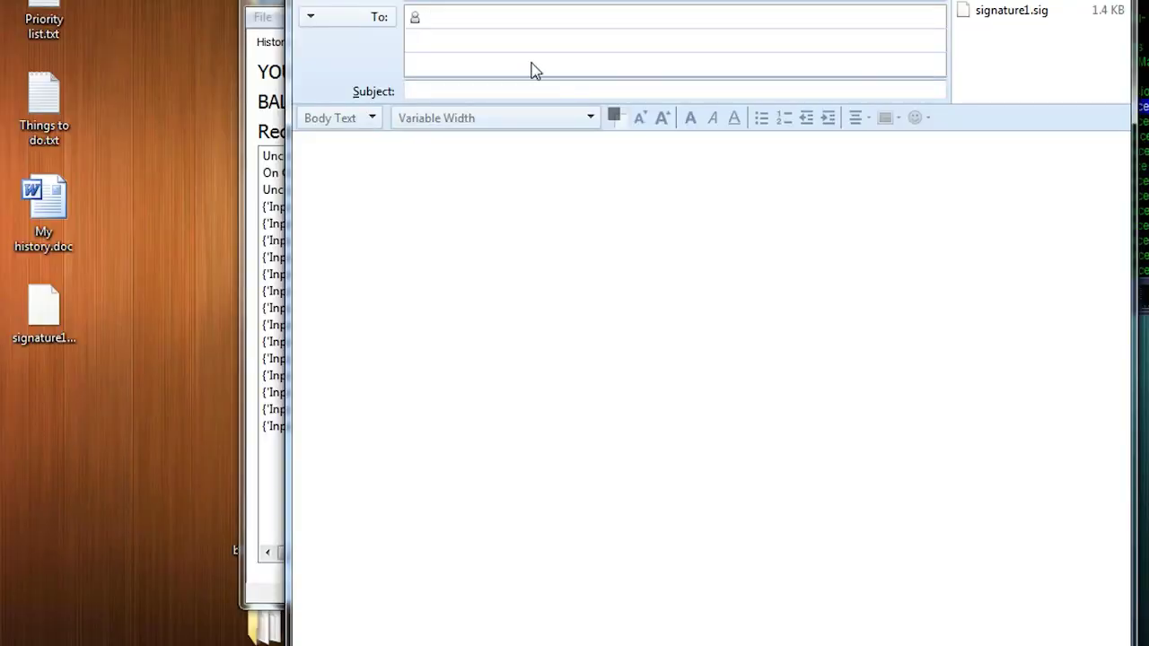
Step: Address the mail to the other party's Gmail address, with subject 'Our joint expense' and body 'Hello world'
{"action": "key", "text": "Tab"}
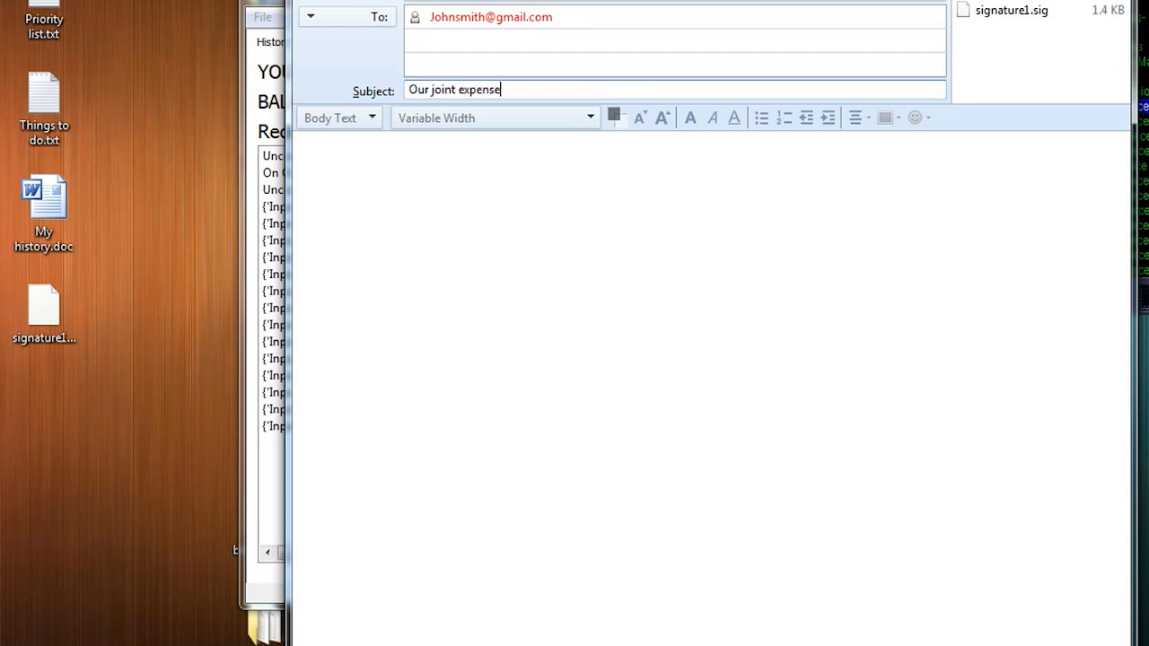
{"action": "left_click", "coordinate": [302, 151]}
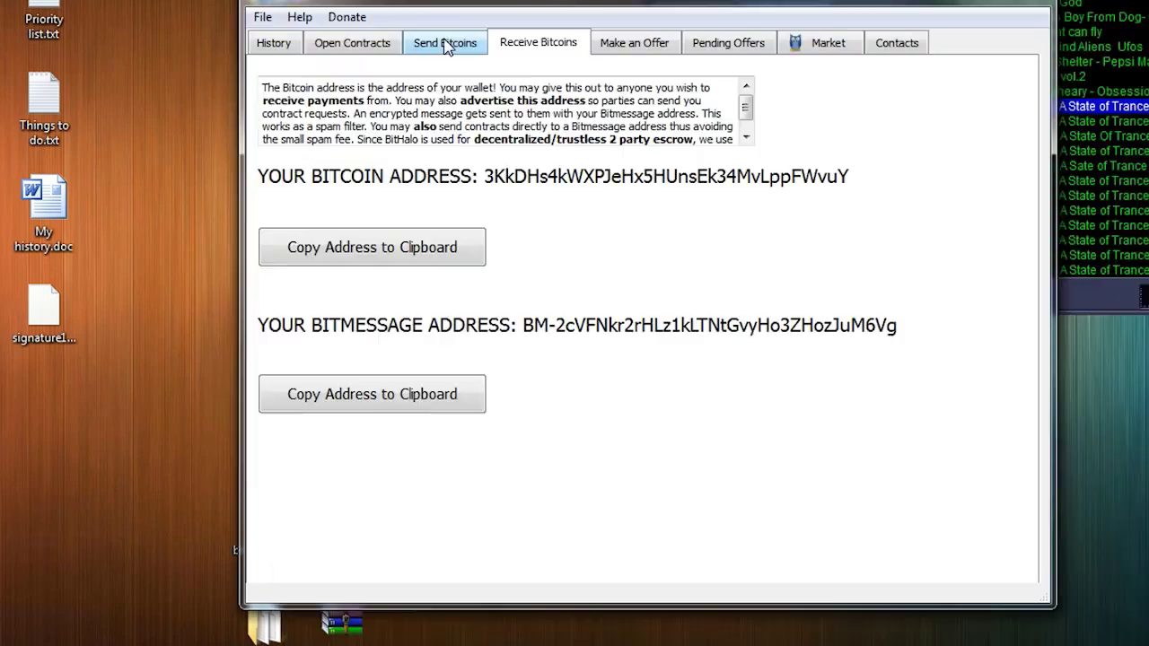
{"action": "left_click", "coordinate": [443, 42]}
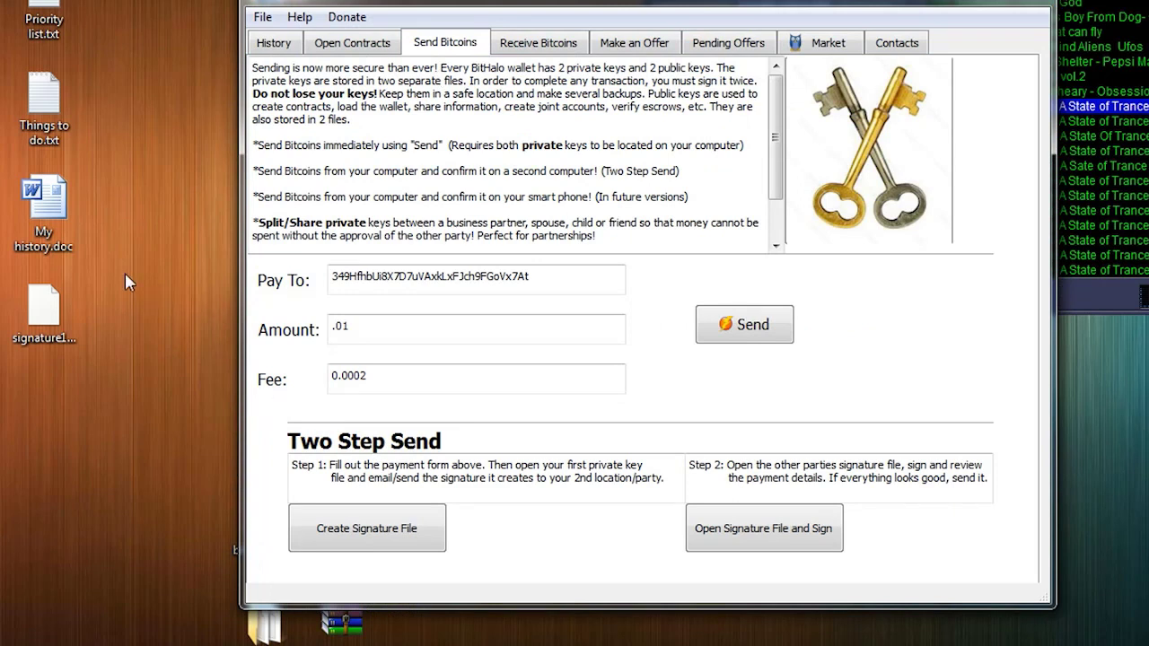
Step: Sign signature1.sig from the Desktop and confirm the 0.01 BTC two-step send
{"action": "left_click", "coordinate": [751, 510]}
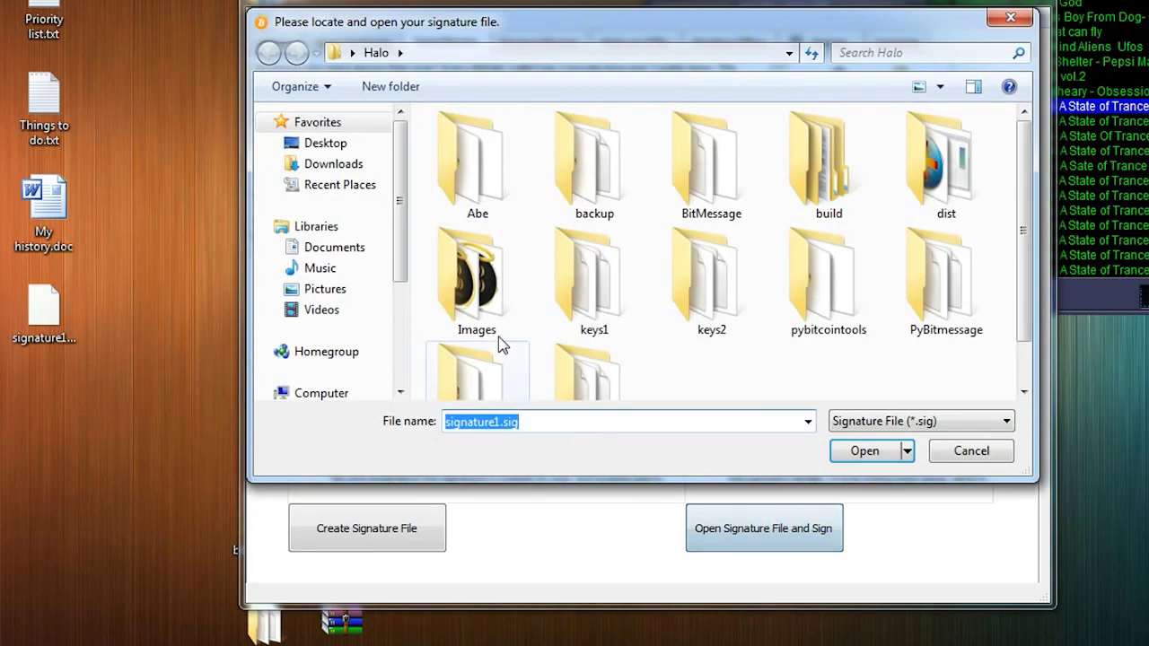
{"action": "left_click", "coordinate": [319, 143]}
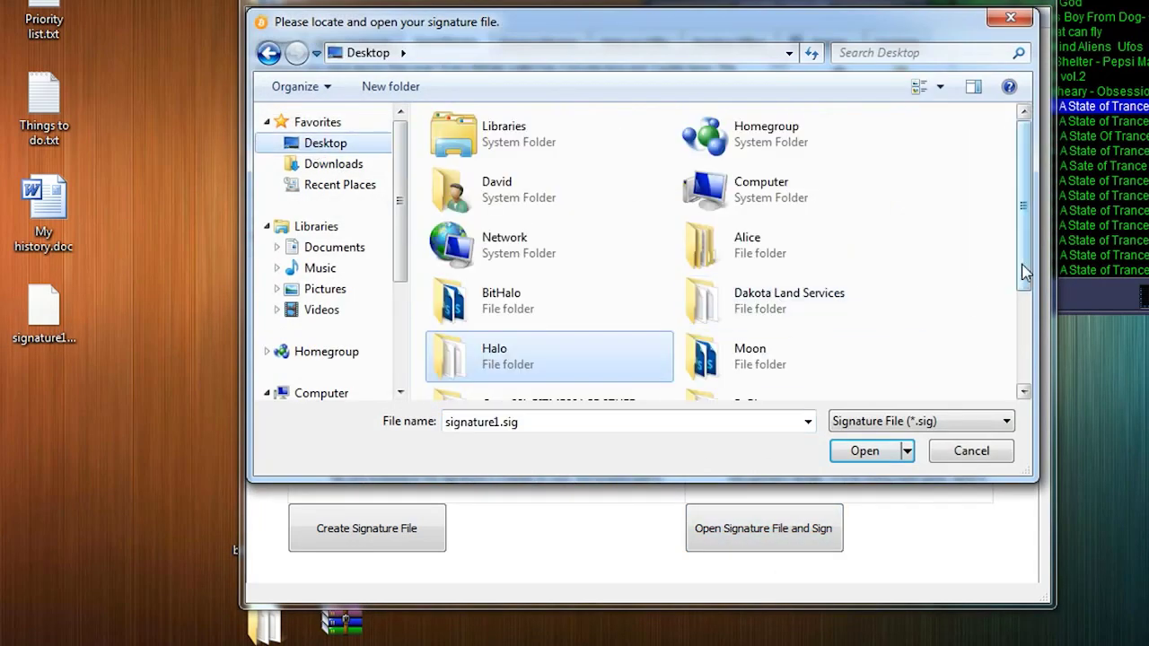
{"action": "left_click_drag", "start_coordinate": [1024, 267], "coordinate": [1023, 349]}
{"action": "left_click", "coordinate": [754, 370]}
{"action": "left_click", "coordinate": [860, 452]}
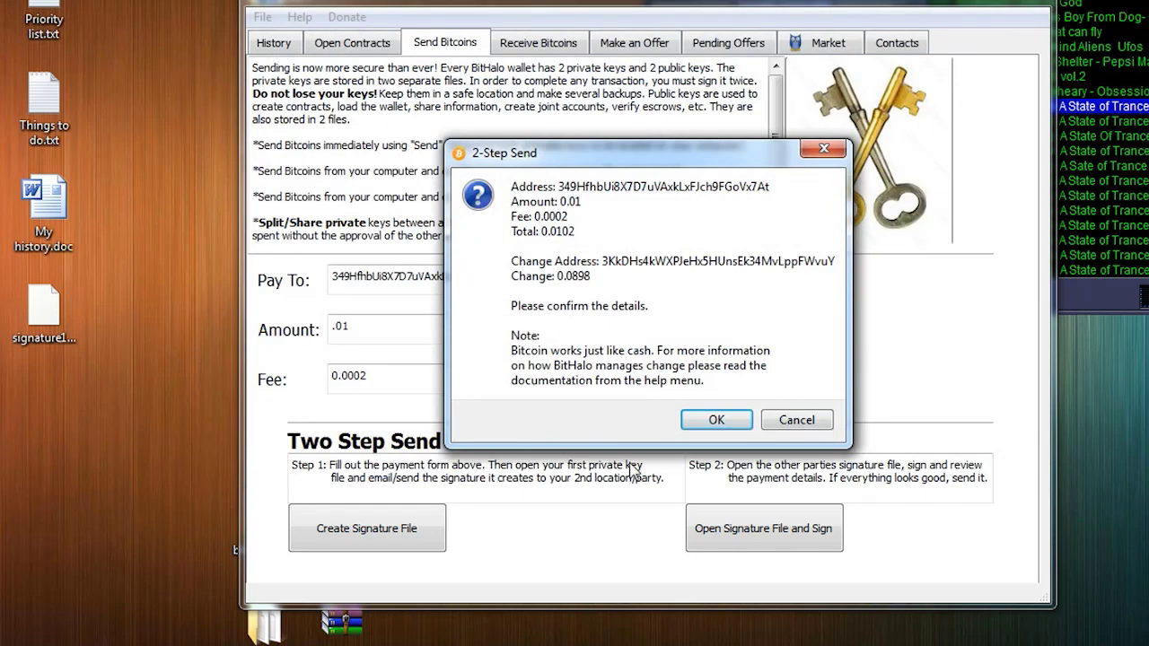
{"action": "left_click", "coordinate": [714, 422]}
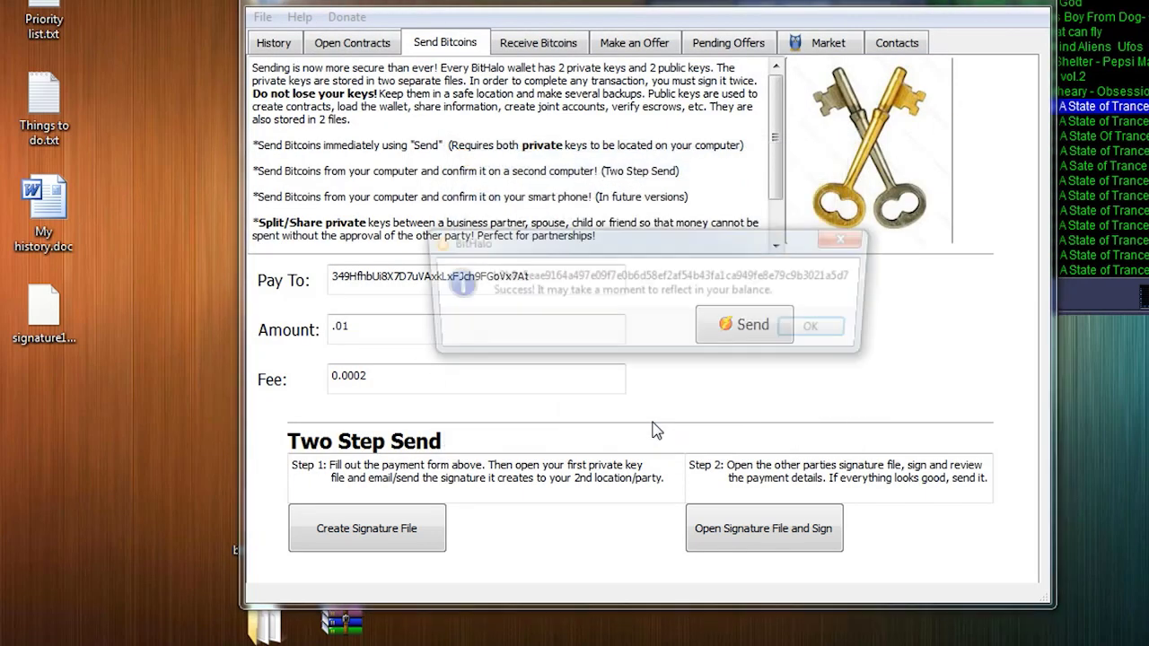
{"action": "left_click", "coordinate": [823, 332]}
Step: Browse the History, Send Bitcoins, Receive Bitcoins, Make an Offer and Market pages
{"action": "left_click", "coordinate": [274, 45]}
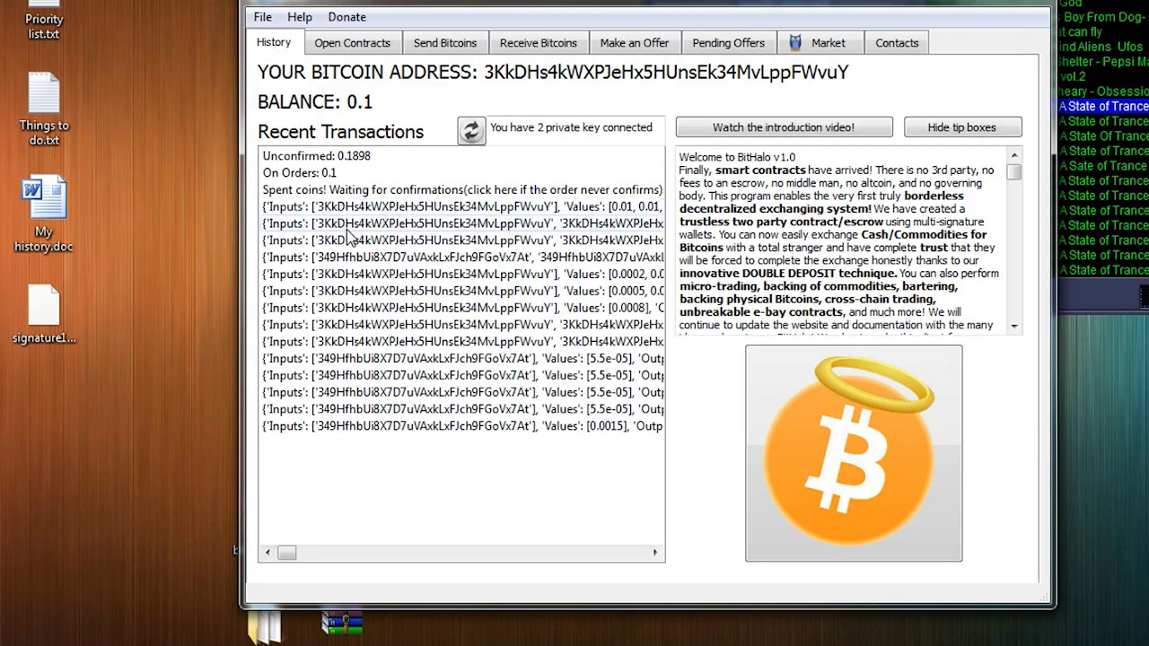
{"action": "left_click", "coordinate": [467, 50]}
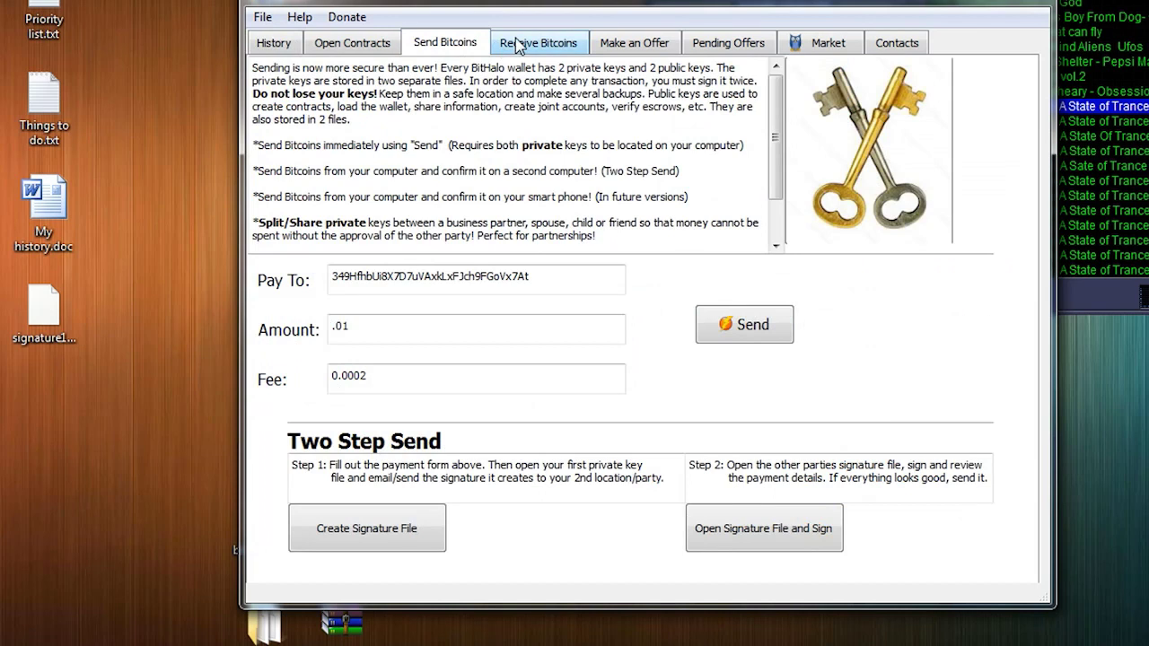
{"action": "left_click", "coordinate": [542, 47]}
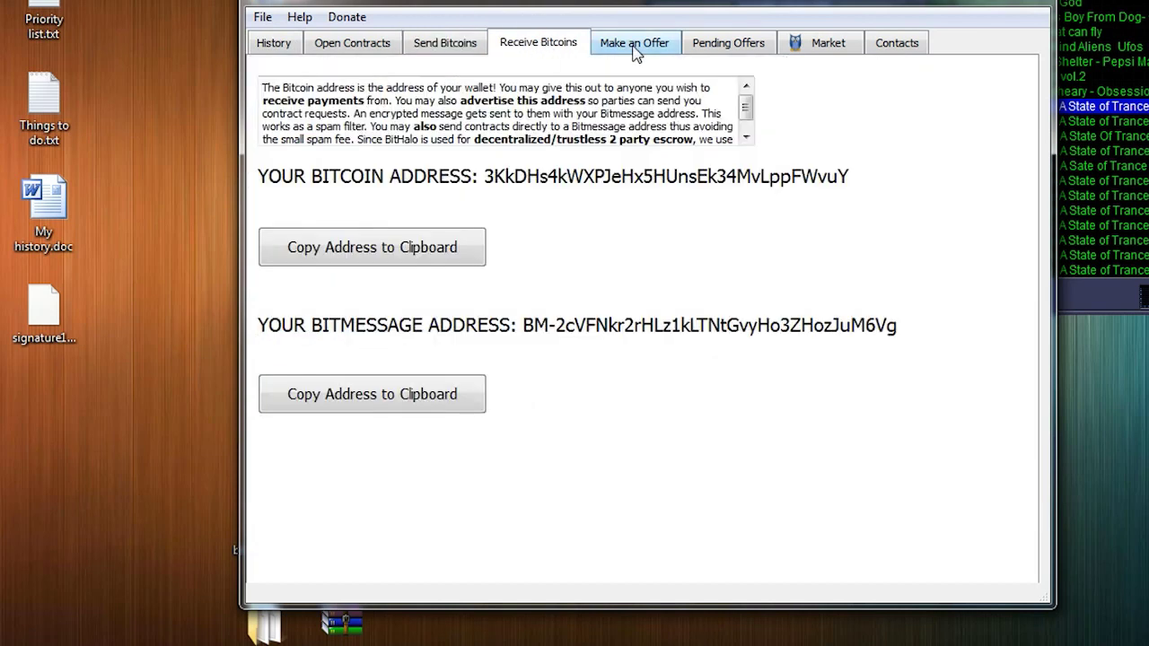
{"action": "left_click", "coordinate": [636, 47]}
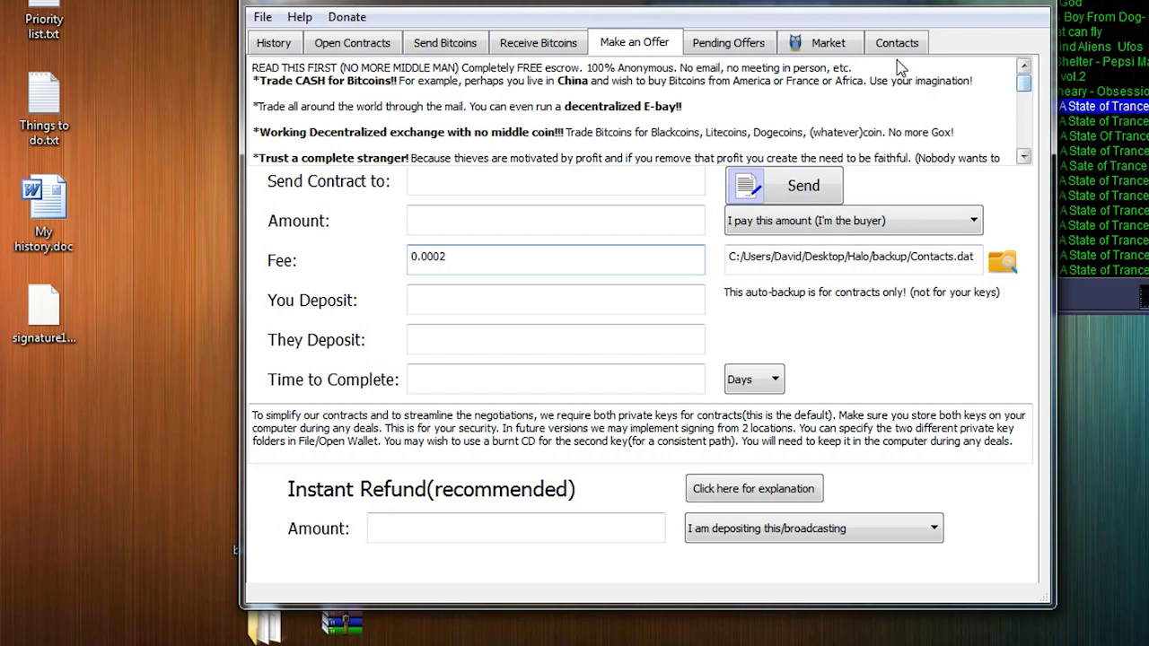
{"action": "left_click", "coordinate": [818, 45]}
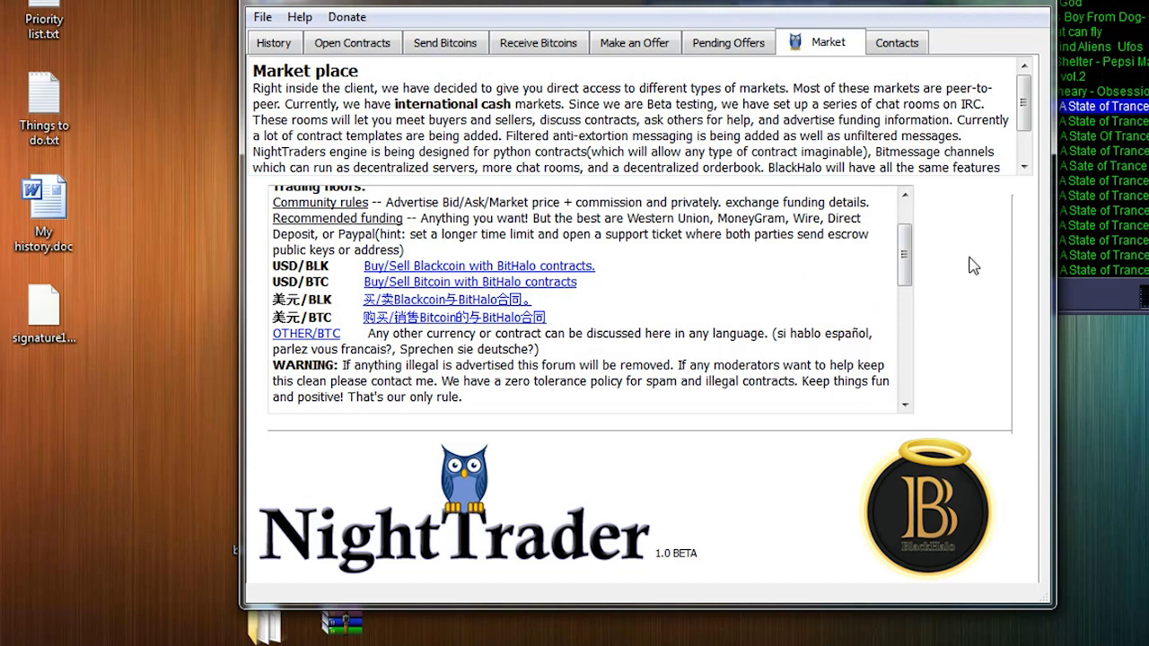
Step: Return to Make an Offer and paste the clipboard into the Send Contract to field
{"action": "left_click", "coordinate": [607, 54]}
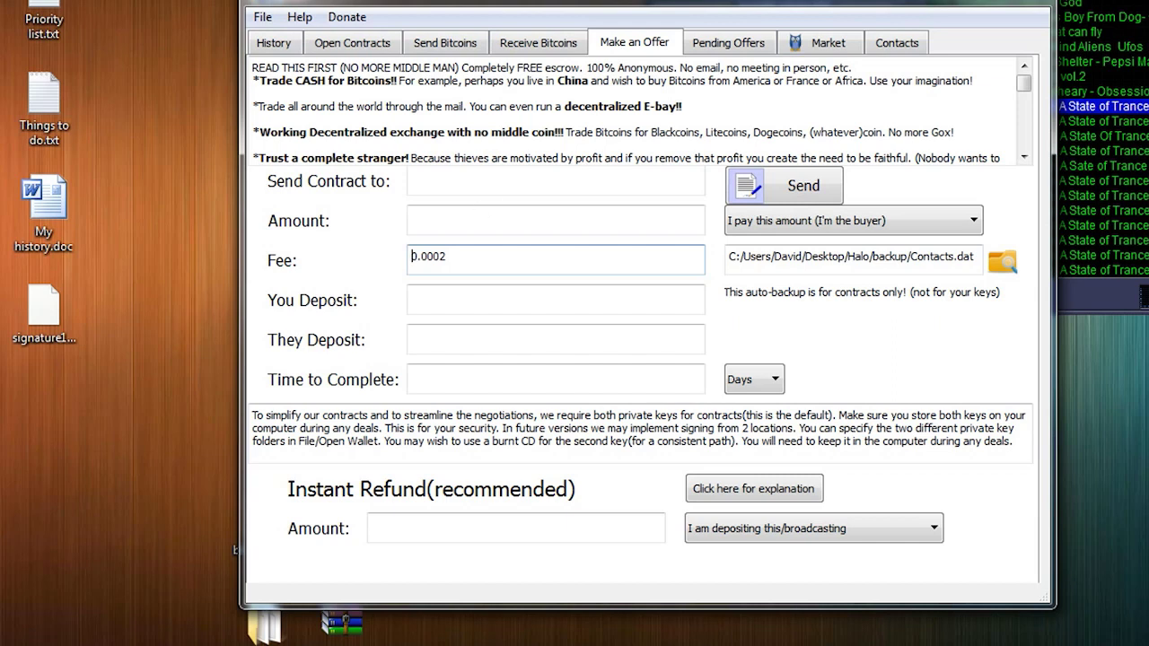
{"action": "left_click", "coordinate": [413, 179]}
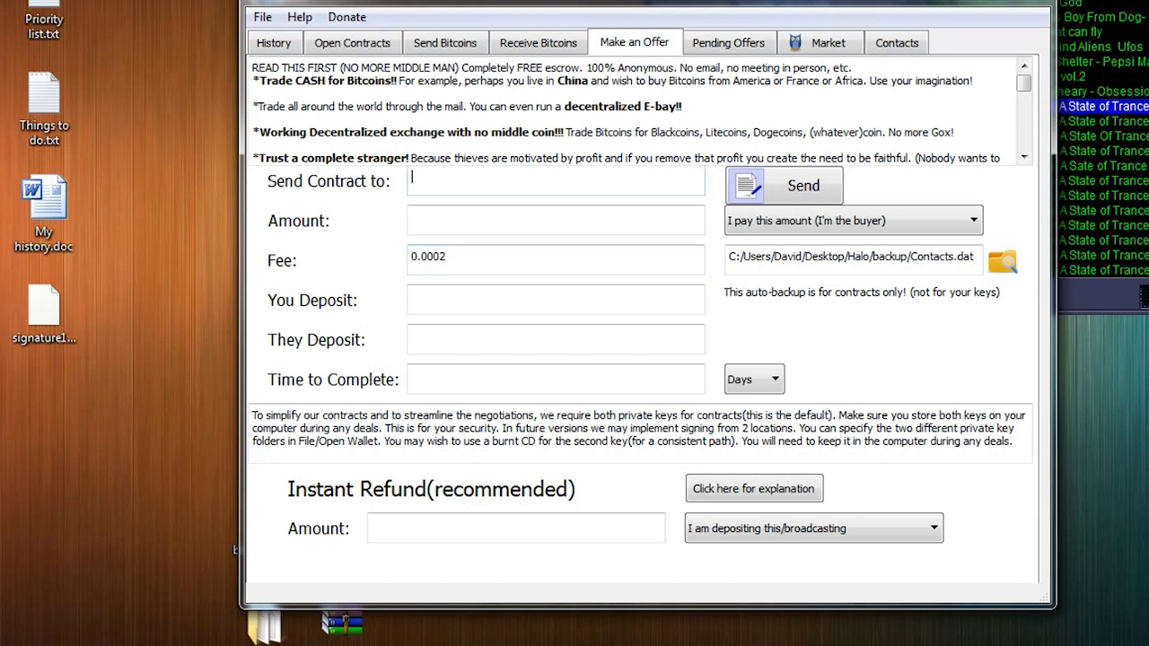
{"action": "right_click", "coordinate": [473, 186]}
{"action": "left_click", "coordinate": [517, 297]}
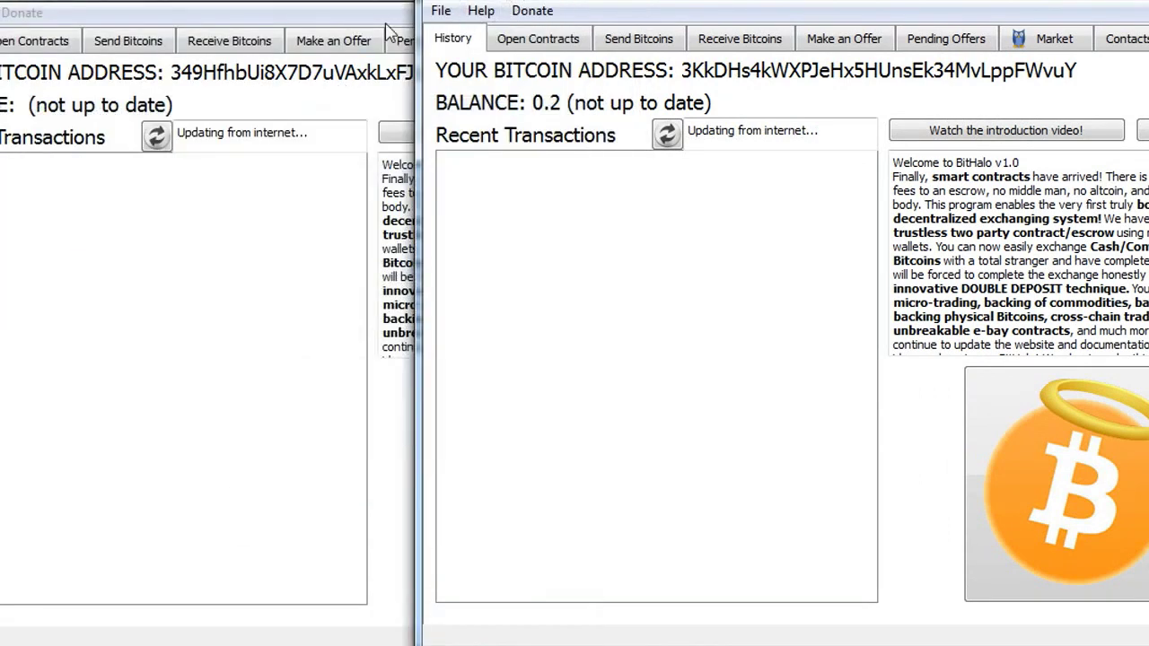
Step: Place the two wallet windows side by side and check the second wallet's Pending Offers and Make an Offer pages
{"action": "left_click_drag", "start_coordinate": [202, 8], "coordinate": [124, 3]}
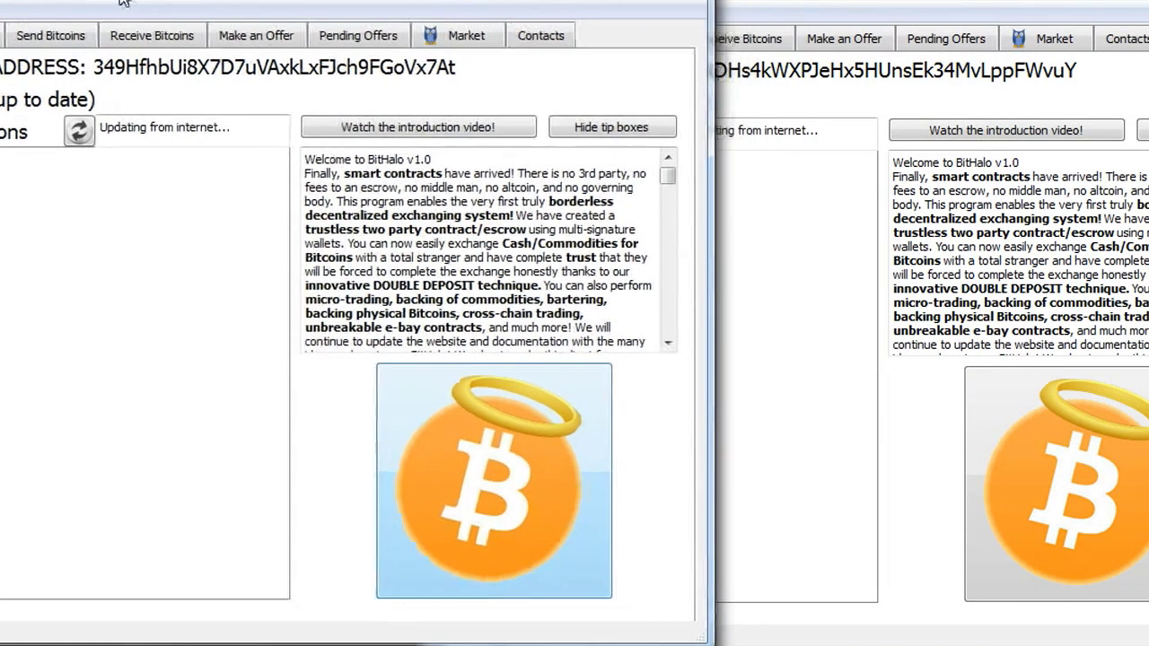
{"action": "mouse_move", "coordinate": [790, 1]}
{"action": "left_mouse_down"}
{"action": "mouse_move", "coordinate": [887, 1]}
{"action": "mouse_move", "coordinate": [805, 7]}
{"action": "left_mouse_up"}
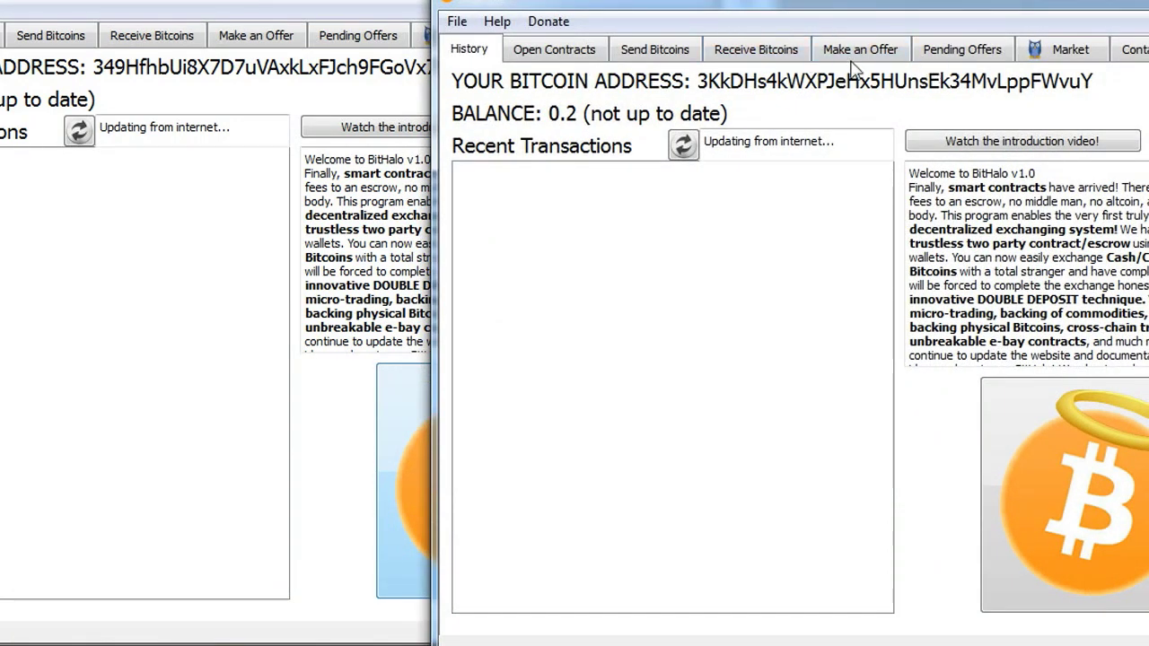
{"action": "left_click", "coordinate": [952, 55]}
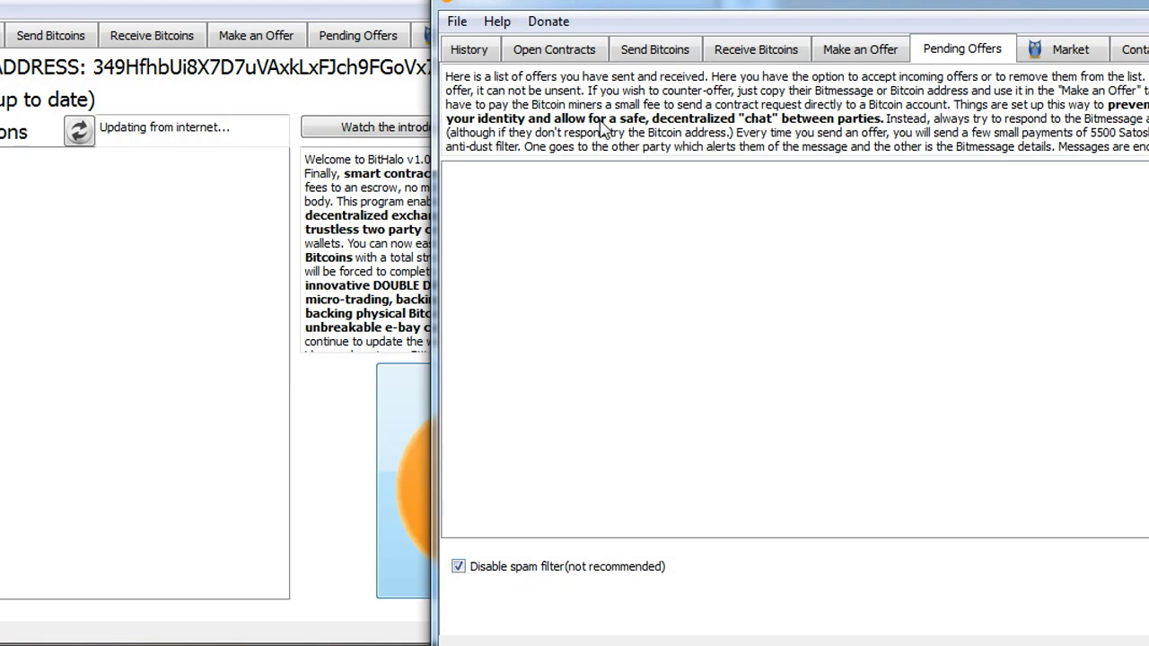
{"action": "left_click", "coordinate": [837, 50]}
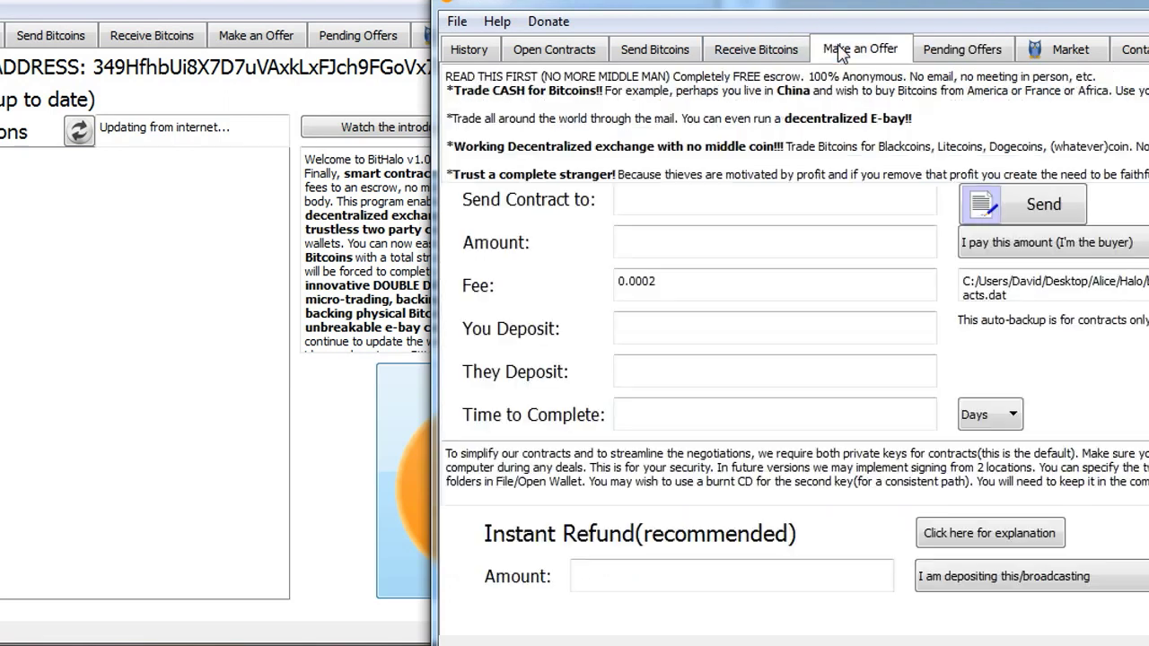
Step: Copy the second wallet's Bitmessage address and switch to the first wallet's Make an Offer form
{"action": "left_click", "coordinate": [731, 50]}
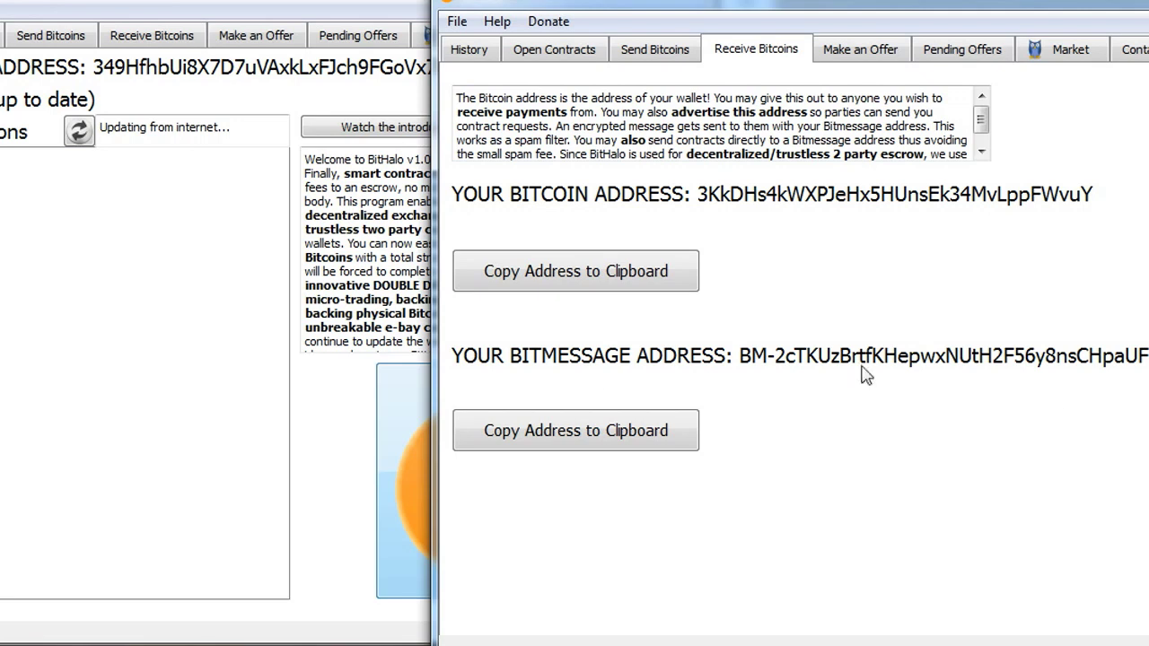
{"action": "left_click", "coordinate": [577, 439]}
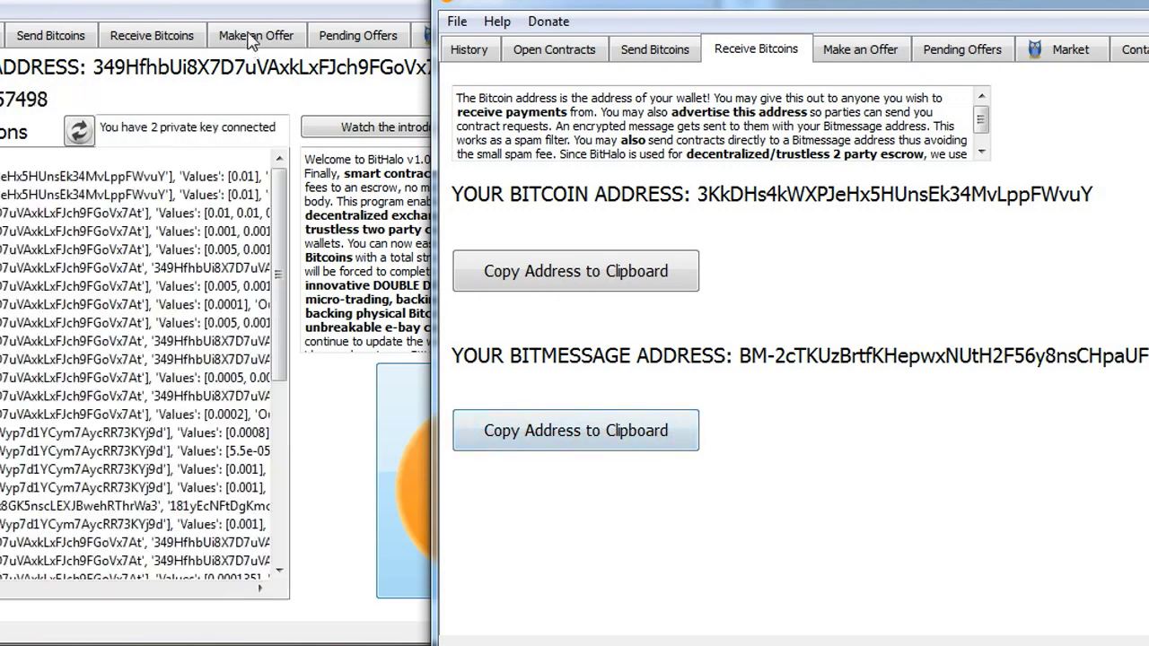
{"action": "left_click", "coordinate": [235, 9]}
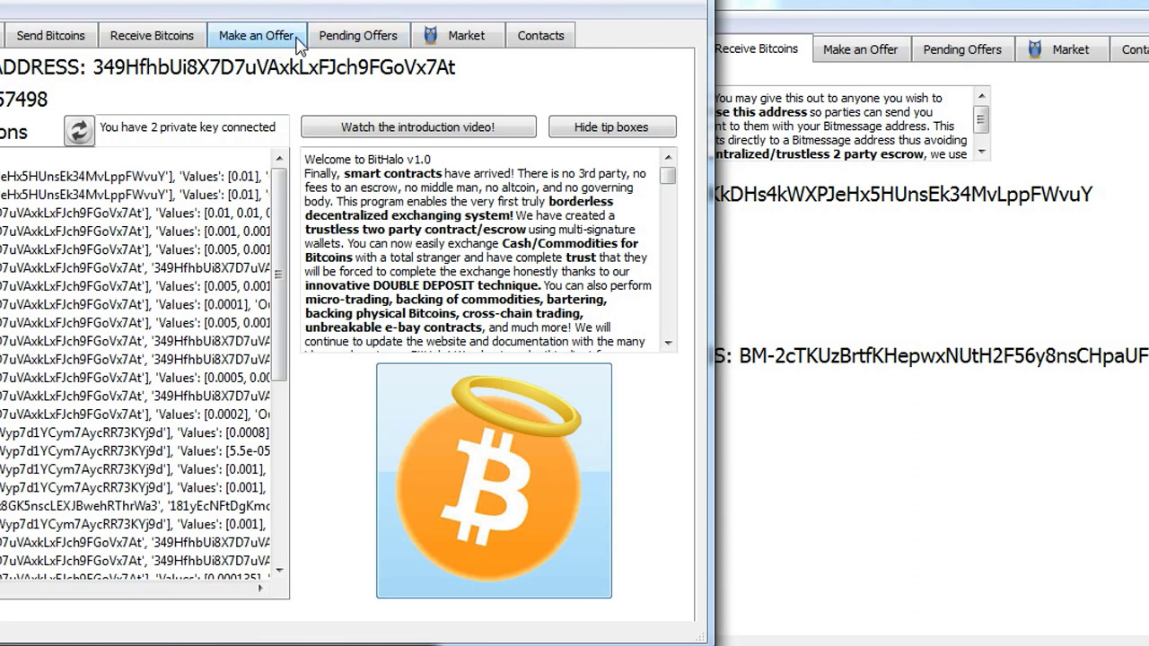
{"action": "left_click", "coordinate": [297, 41]}
Step: Paste the Bitmessage address as recipient and enter .001 amount, .001 deposits each side and 7 days
{"action": "right_click", "coordinate": [66, 186]}
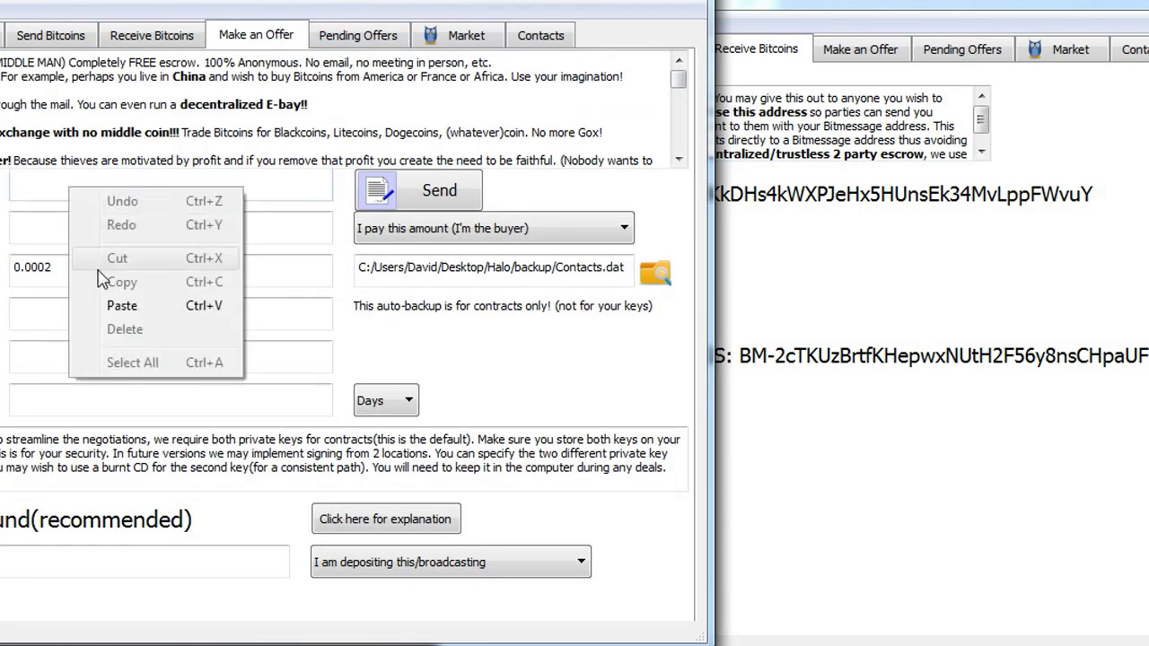
{"action": "left_click", "coordinate": [120, 233]}
{"action": "key", "text": "Tab"}
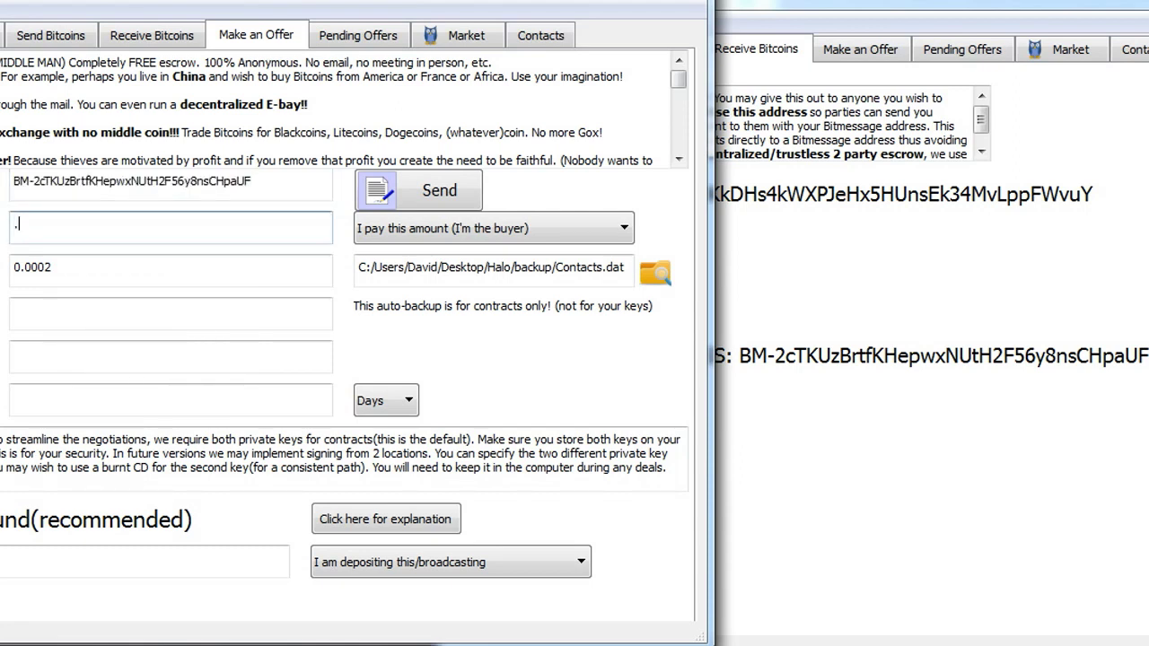
{"action": "left_click", "coordinate": [66, 306]}
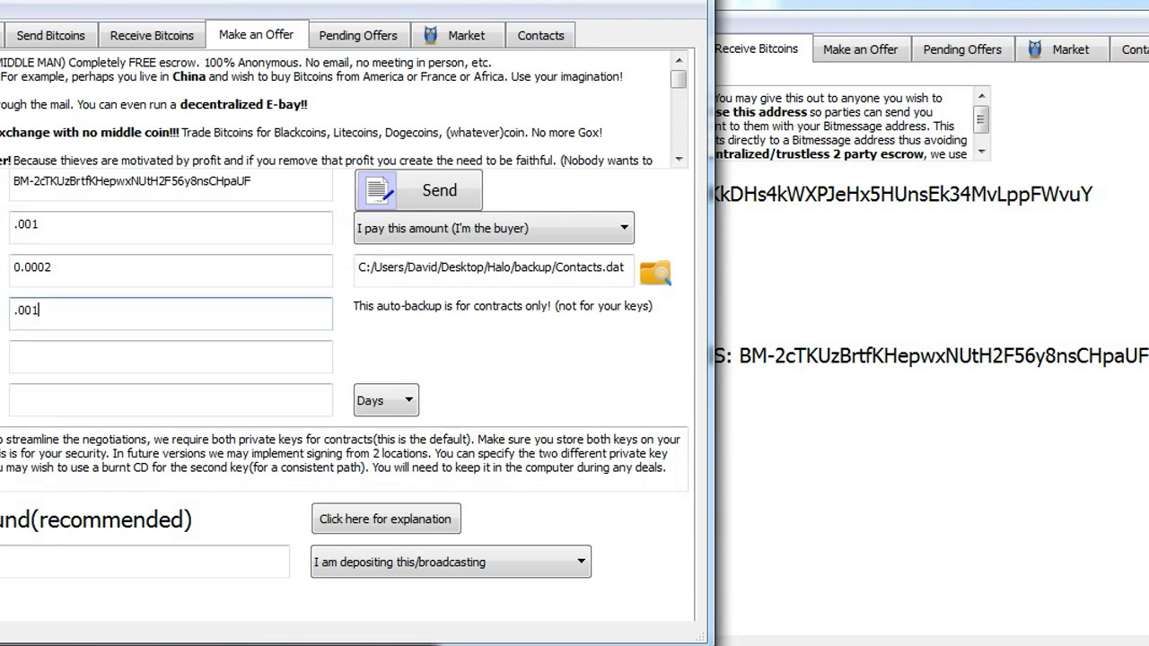
{"action": "left_click", "coordinate": [171, 356]}
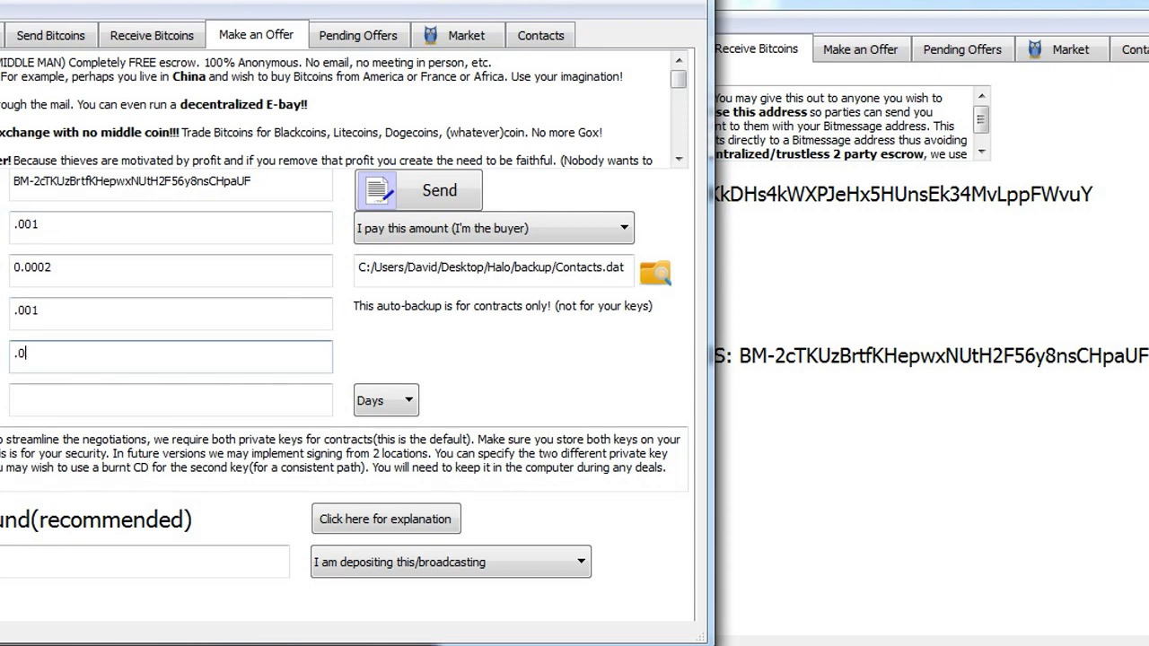
{"action": "left_click", "coordinate": [170, 400]}
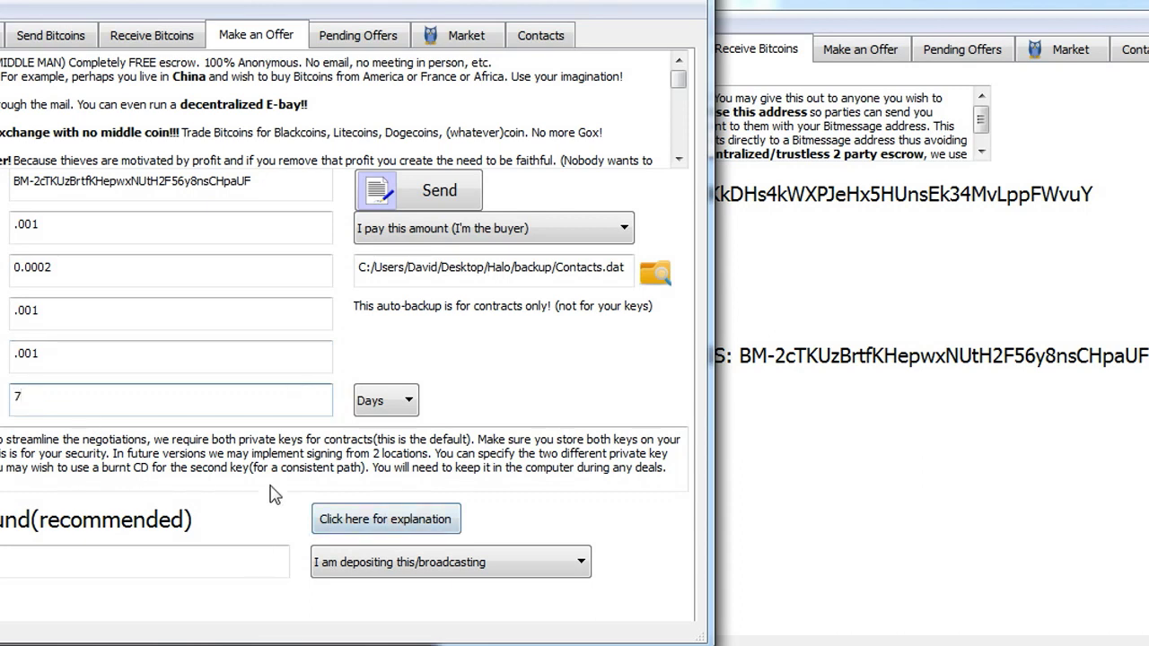
Step: Read the instant refund explanation and keep 'I am depositing' for the refund
{"action": "left_click", "coordinate": [393, 521]}
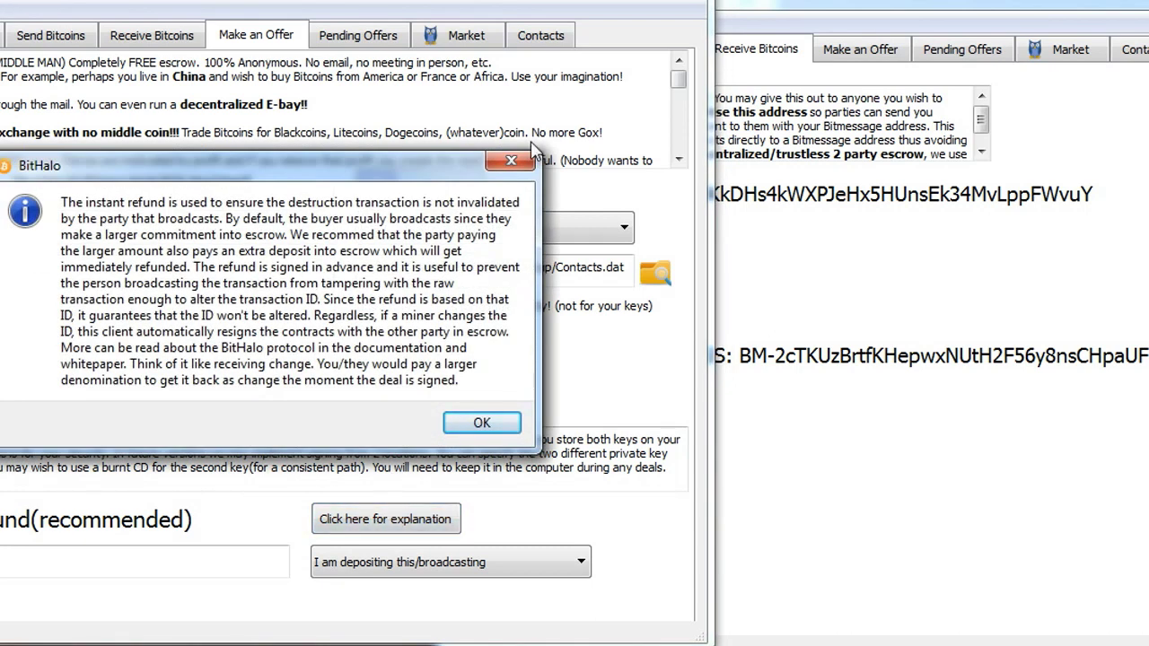
{"action": "left_click", "coordinate": [511, 161]}
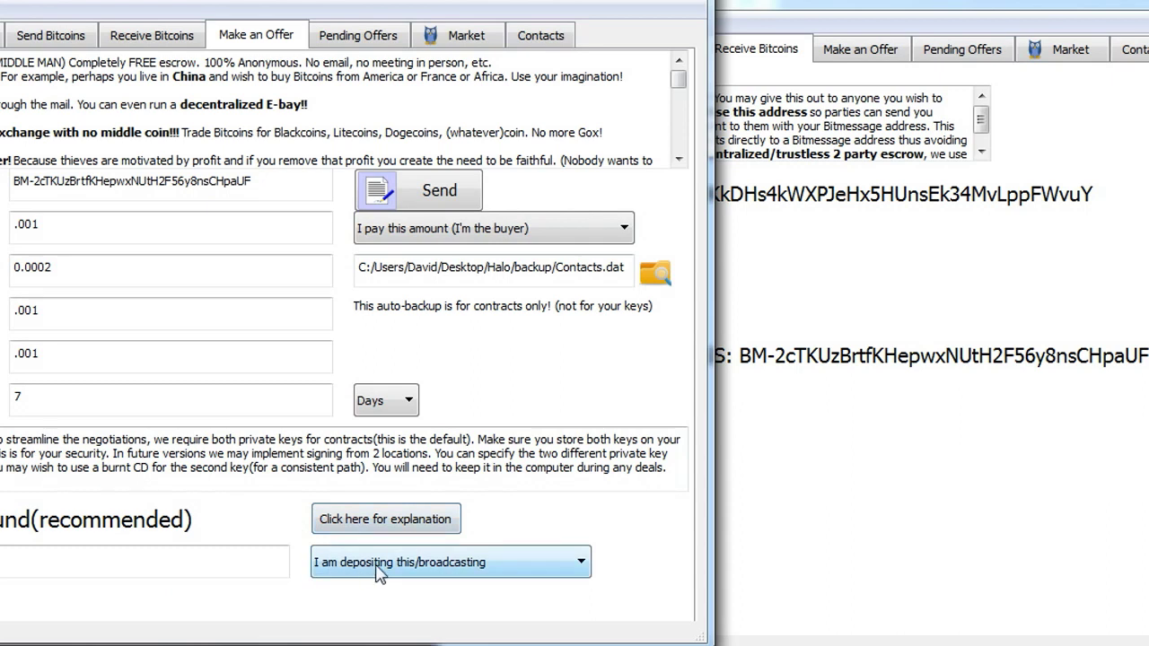
{"action": "left_click", "coordinate": [453, 569]}
{"action": "left_click", "coordinate": [471, 518]}
{"action": "left_click", "coordinate": [396, 231]}
Step: Keep the buyer role and point the contract auto-backup at Contacts.dat in the backup folder, replacing it
{"action": "left_click", "coordinate": [401, 252]}
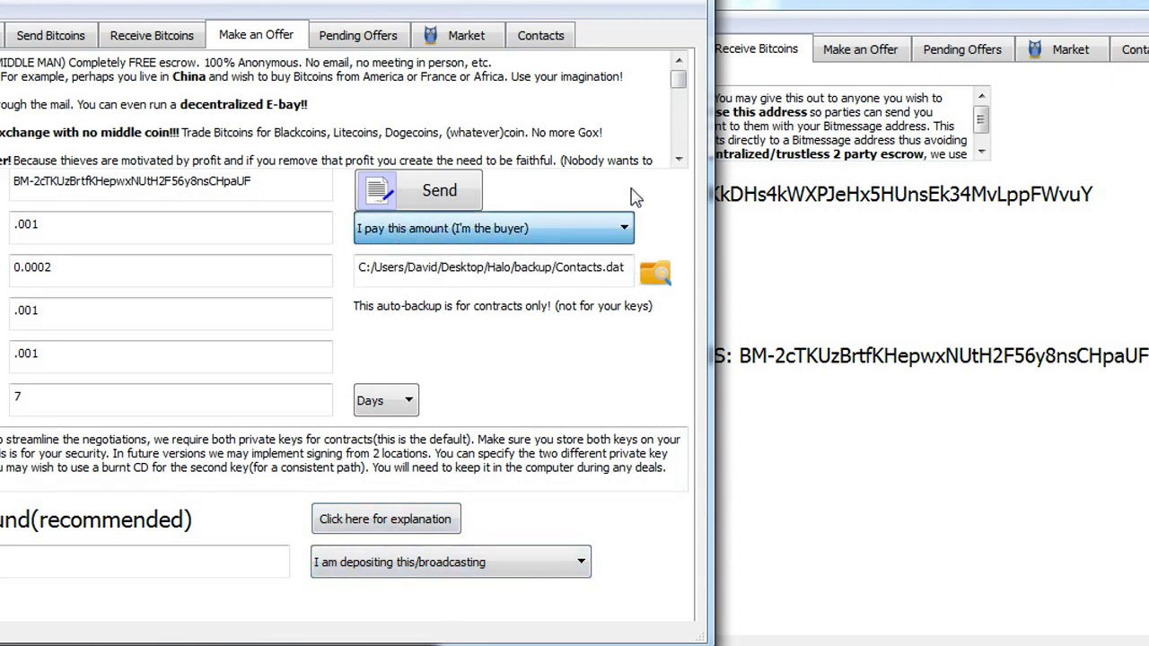
{"action": "left_click", "coordinate": [649, 273]}
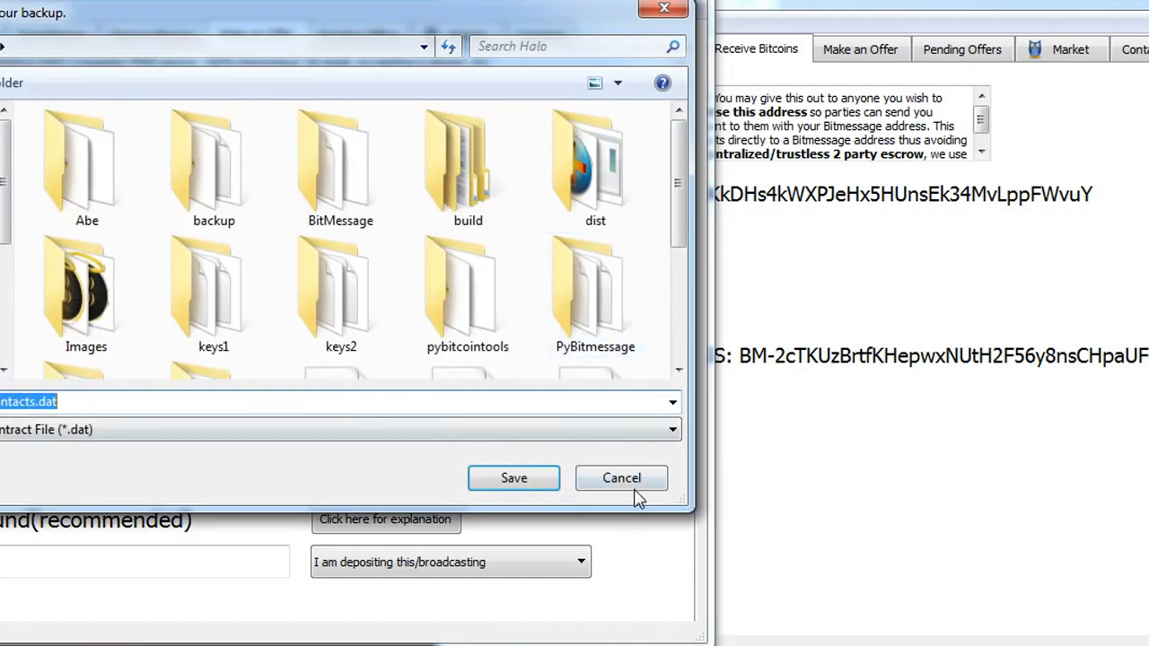
{"action": "left_click", "coordinate": [634, 483]}
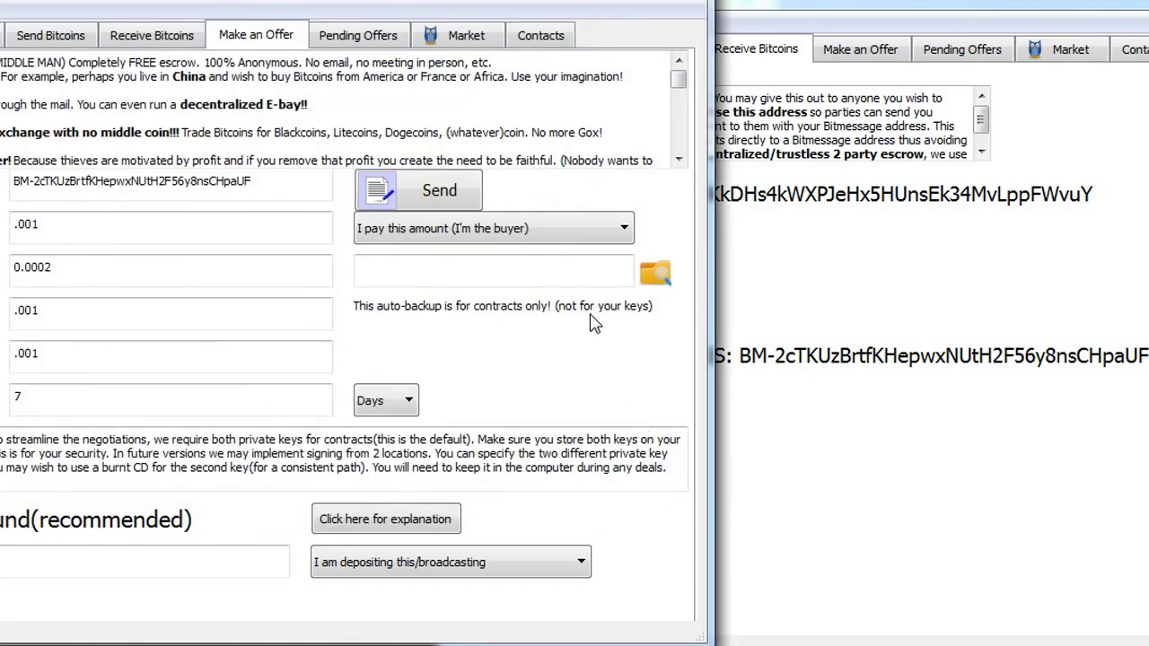
{"action": "left_click", "coordinate": [669, 279]}
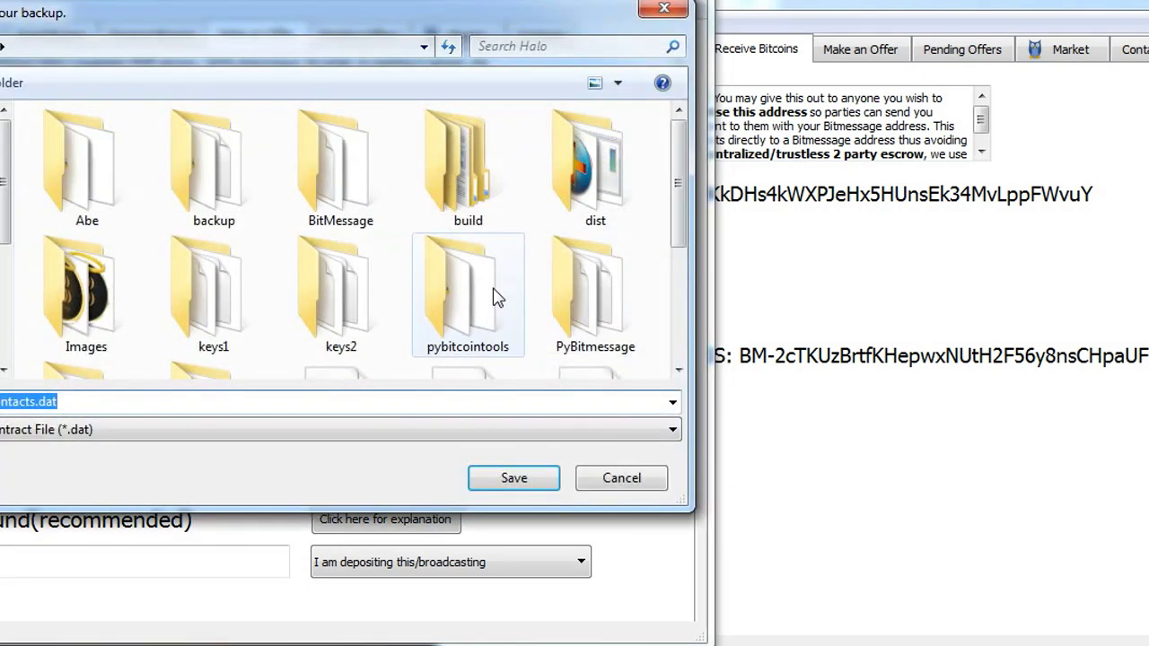
{"action": "double_click", "coordinate": [209, 175]}
{"action": "left_click", "coordinate": [94, 153]}
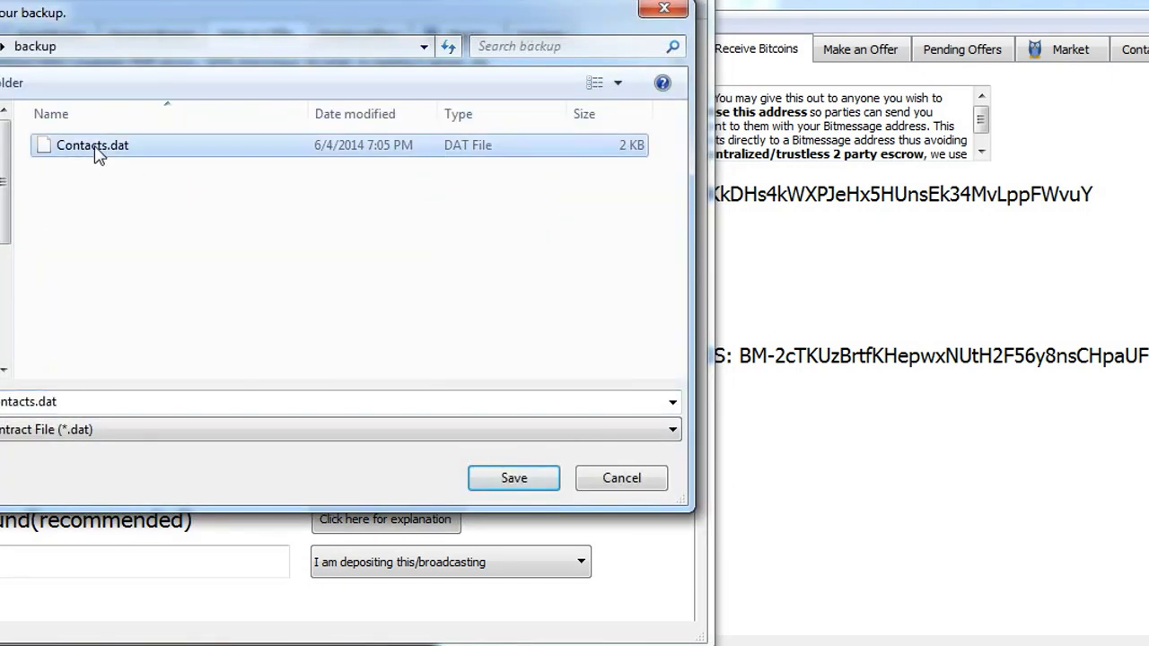
{"action": "left_click", "coordinate": [513, 477]}
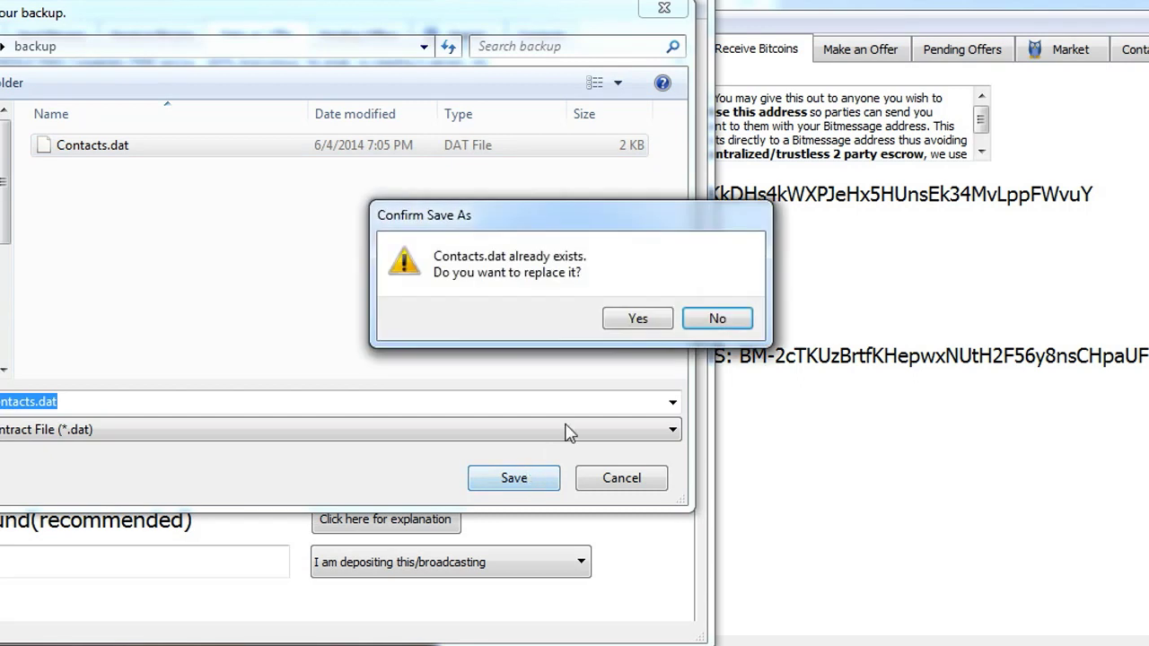
{"action": "left_click", "coordinate": [648, 319]}
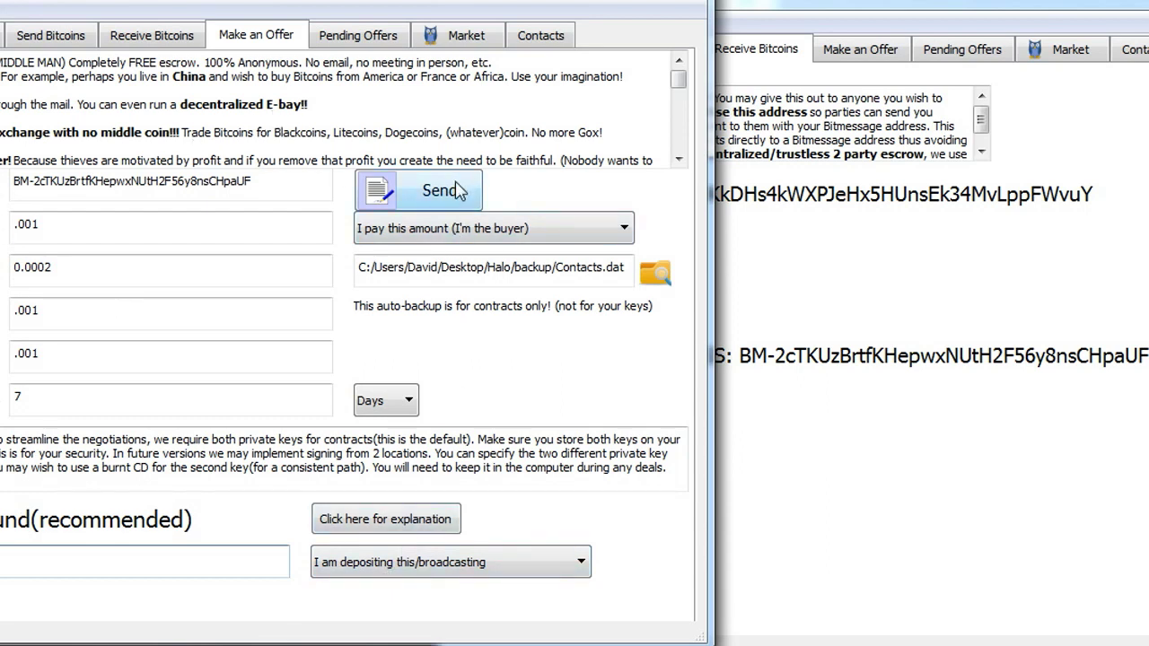
Step: Send the offer, approving the Contract summary and entering the BOB2.private key password
{"action": "left_click", "coordinate": [458, 190]}
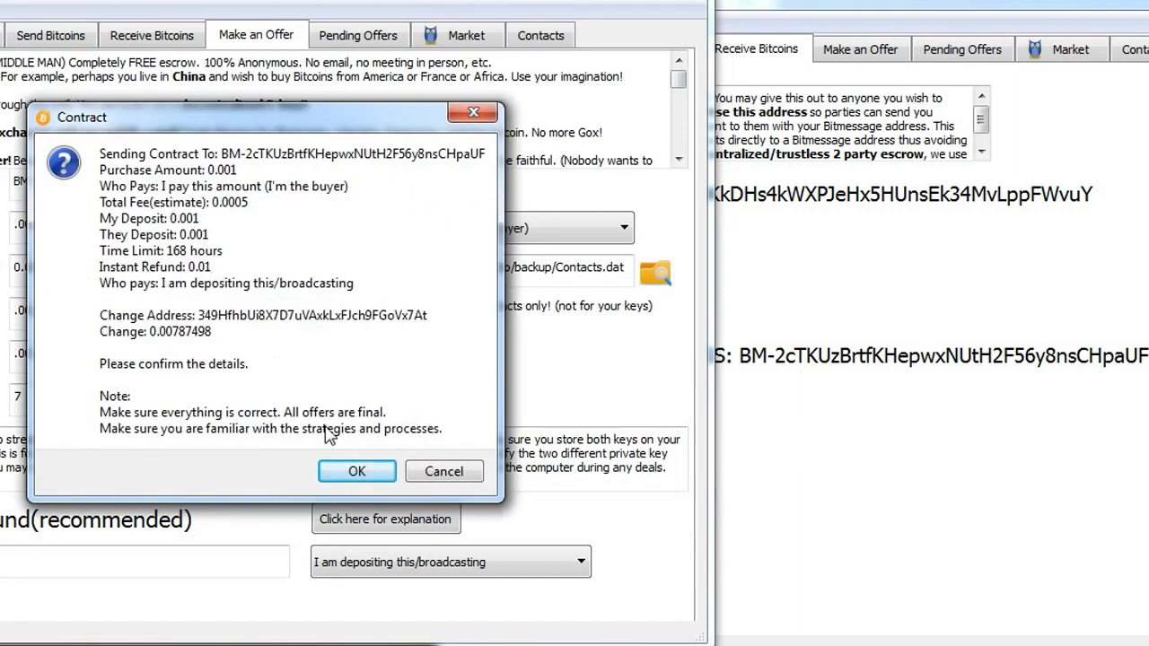
{"action": "left_click_drag", "start_coordinate": [216, 121], "coordinate": [286, 287]}
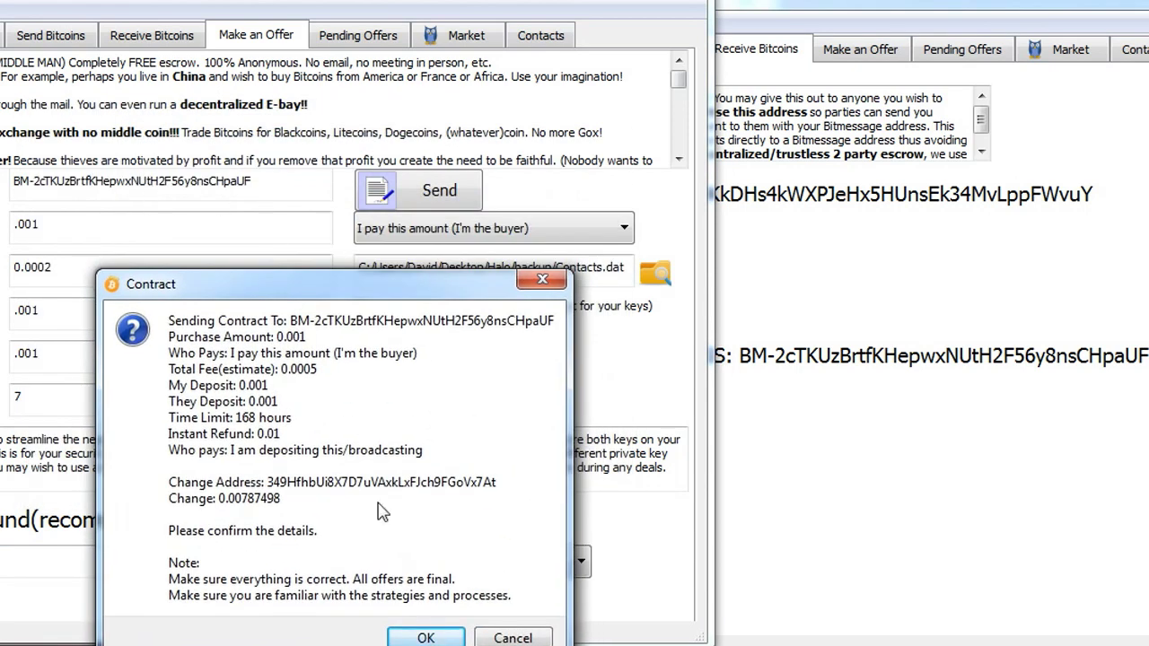
{"action": "left_click", "coordinate": [420, 636]}
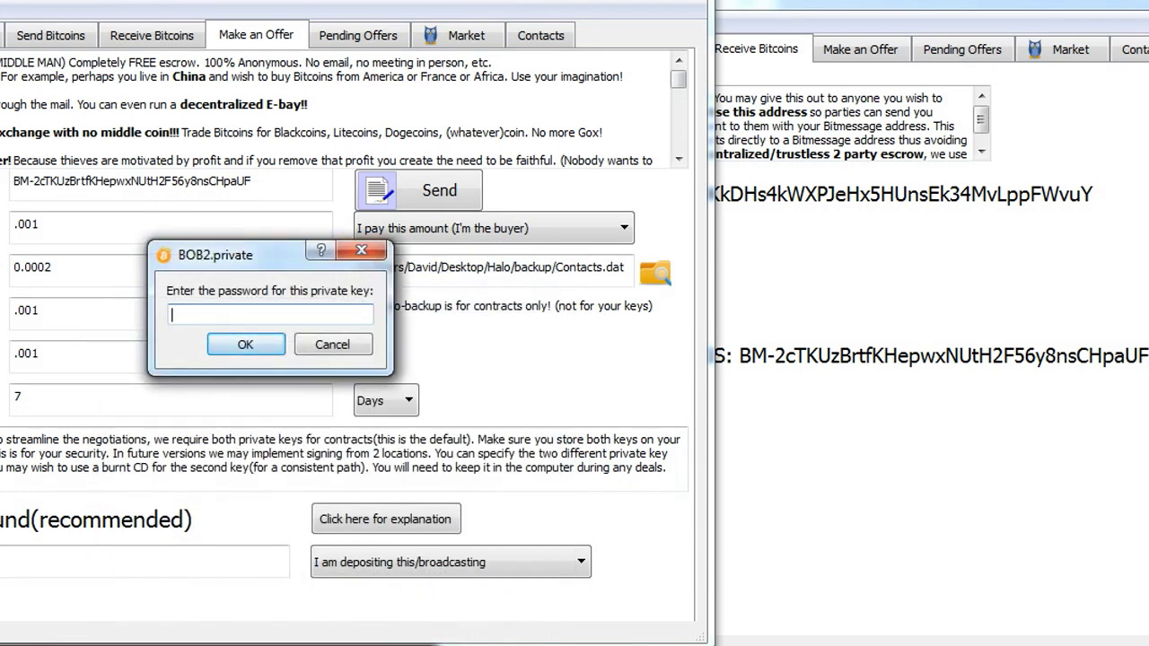
{"action": "key", "text": "Return"}
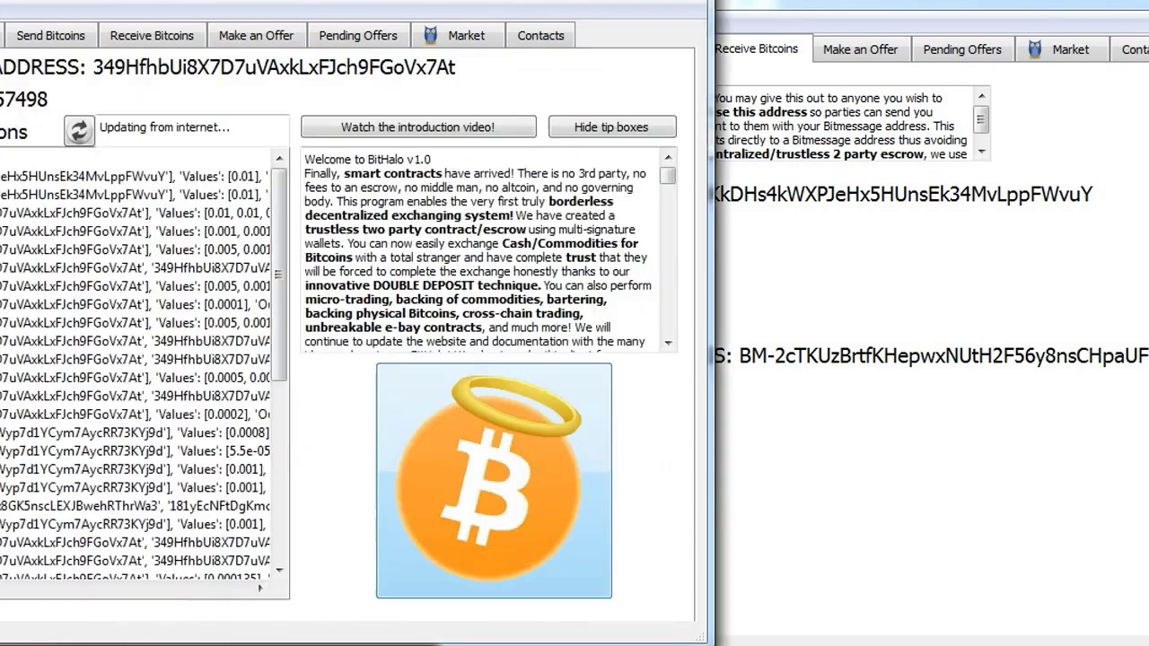
{"action": "left_click", "coordinate": [364, 36]}
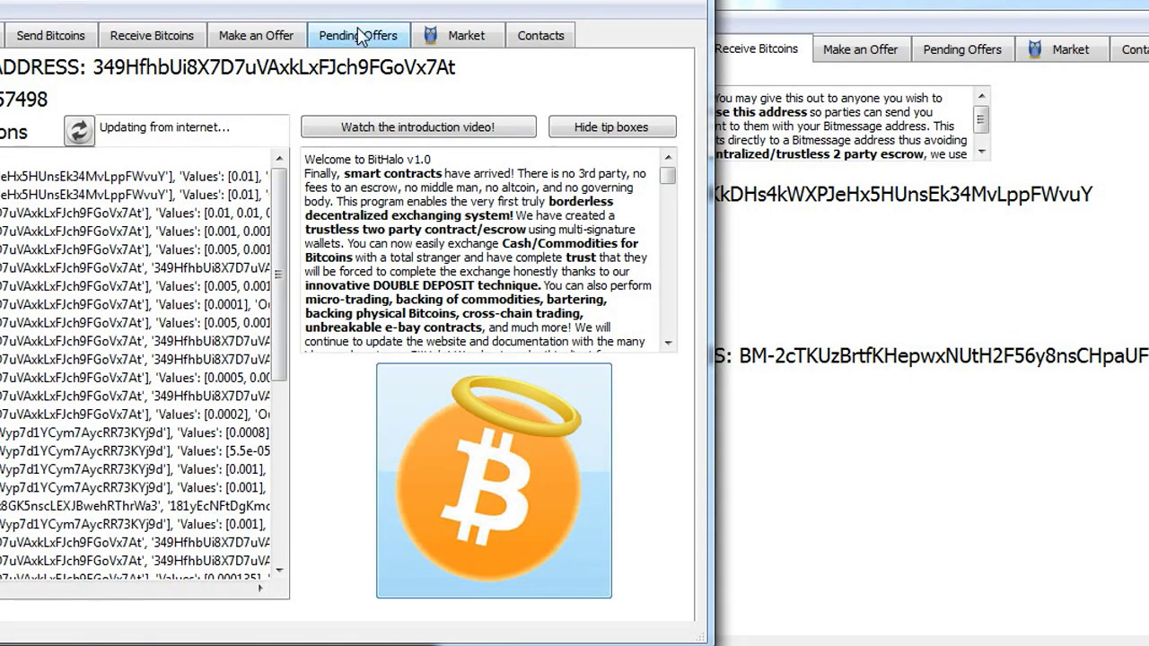
Step: Open Pending Offers in both wallets, refreshing the first wallet's data from the internet
{"action": "left_click", "coordinate": [364, 34]}
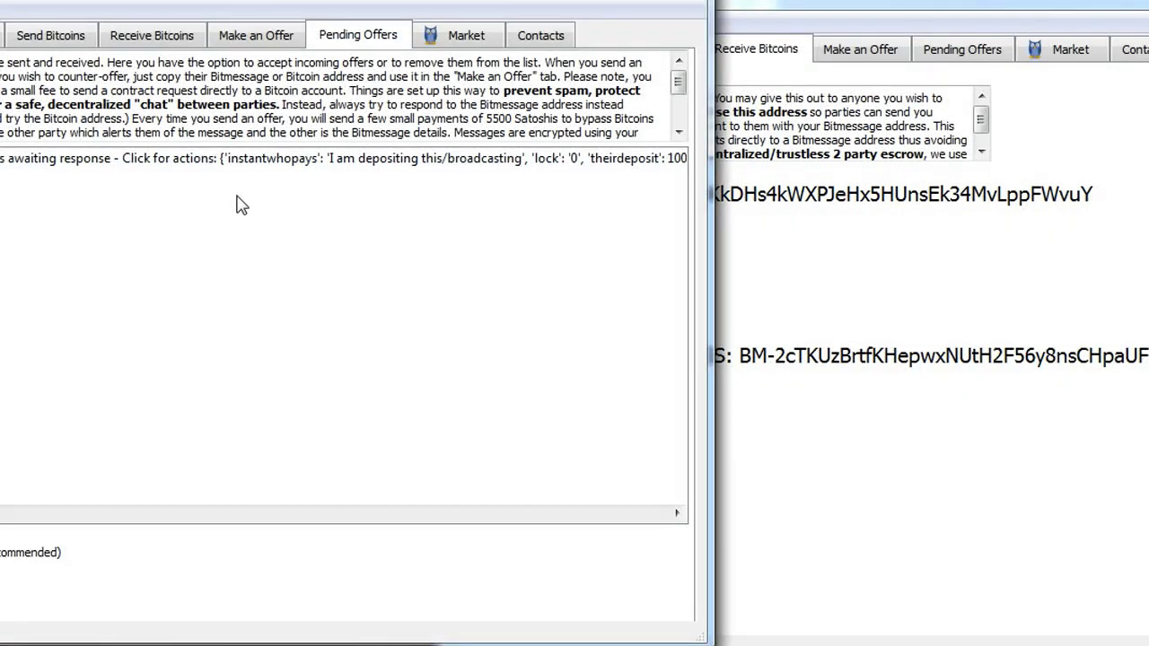
{"action": "left_click", "coordinate": [869, 11]}
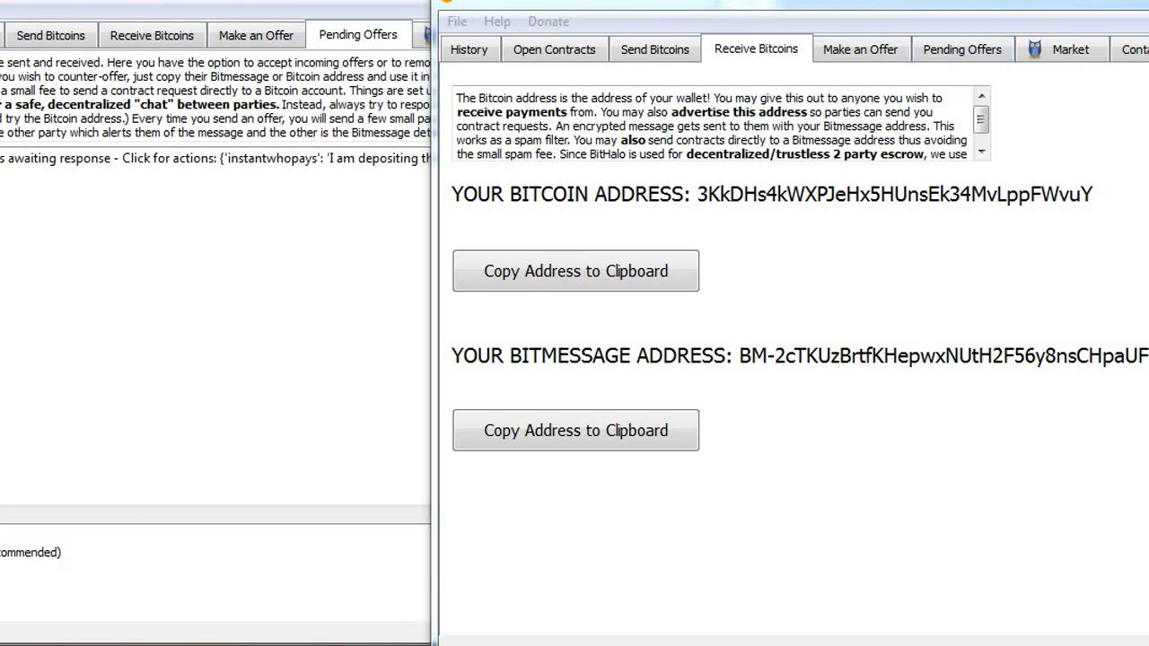
{"action": "key", "text": "alt+Tab"}
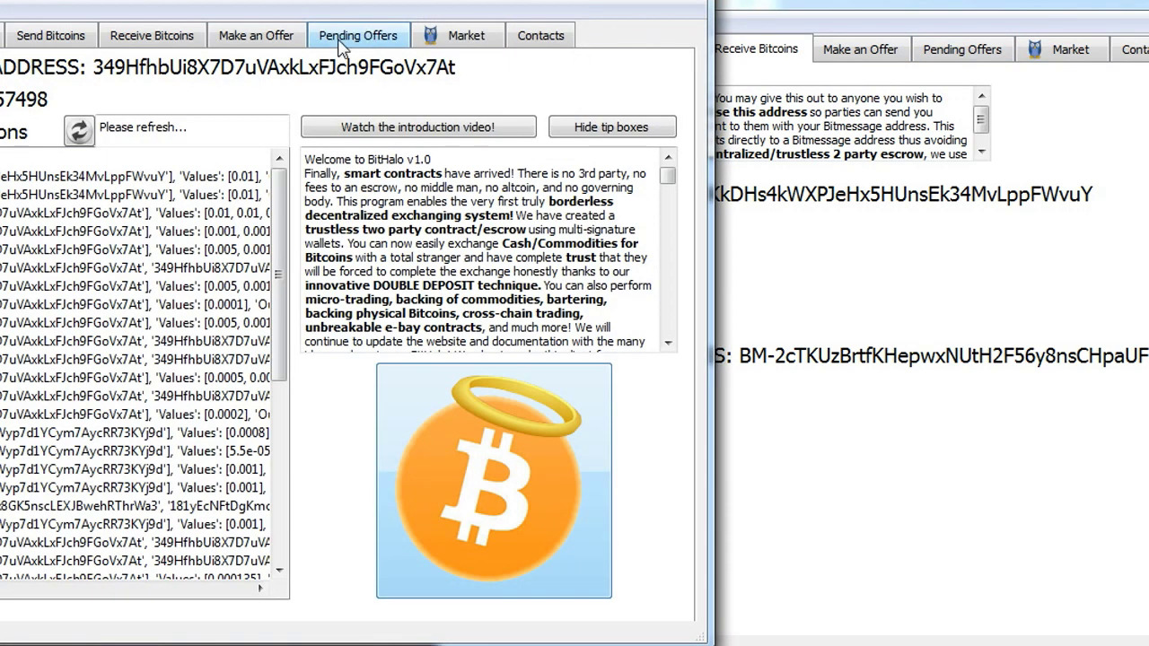
{"action": "left_click", "coordinate": [79, 130]}
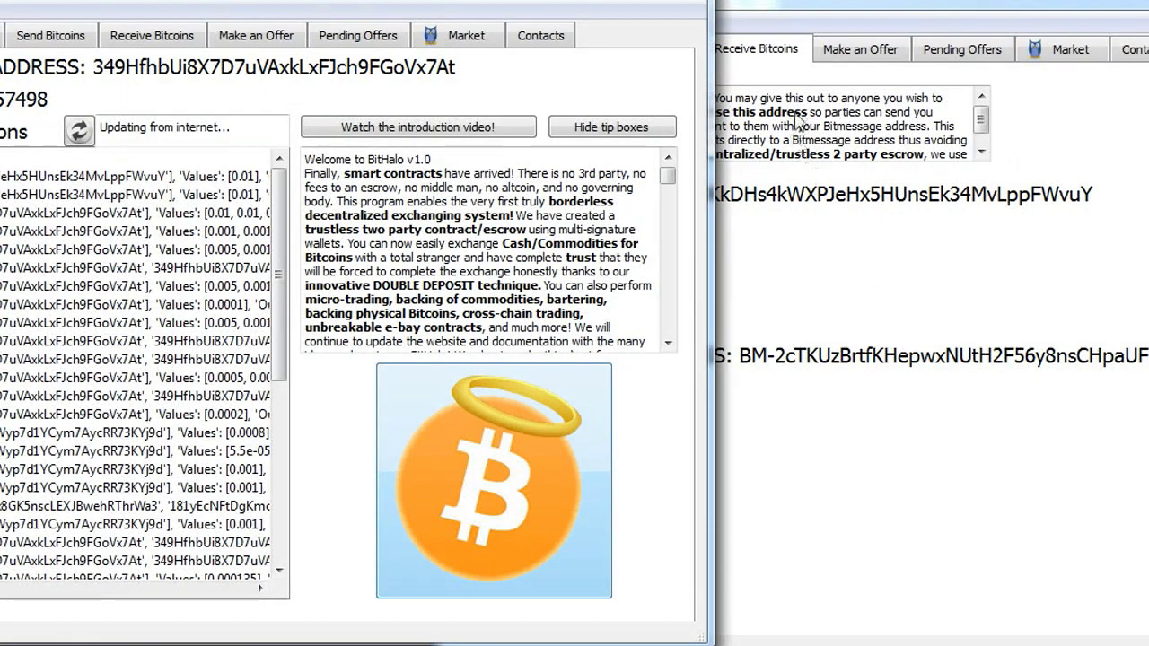
{"action": "left_click", "coordinate": [860, 13]}
{"action": "left_click", "coordinate": [981, 52]}
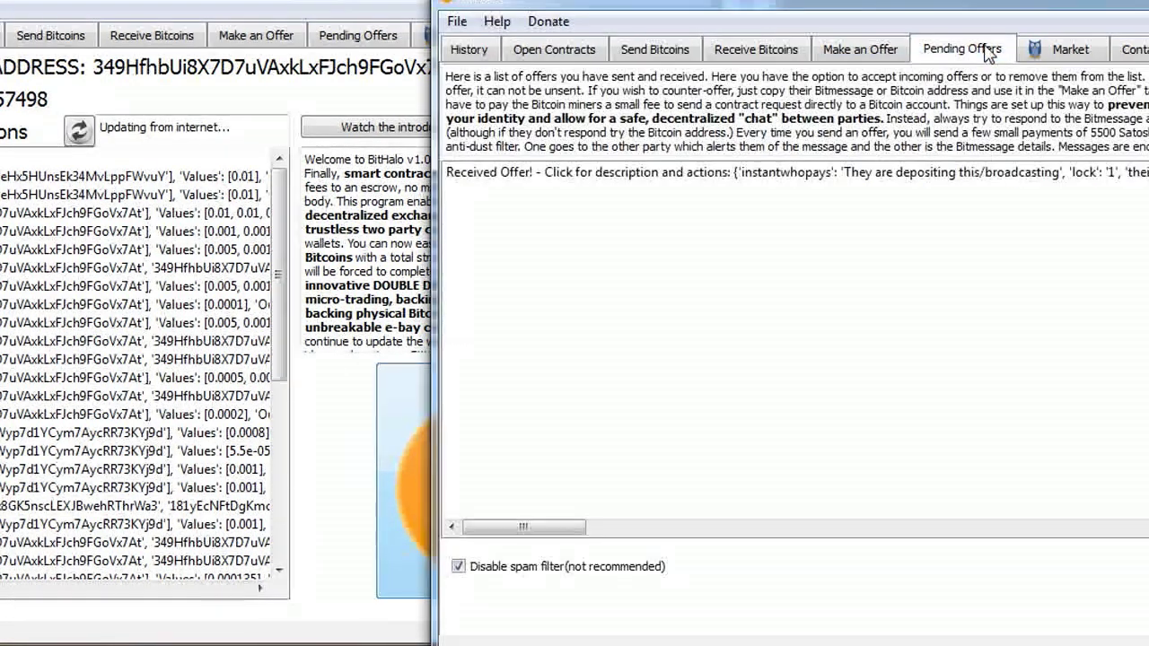
Step: Show the first wallet's offer awaiting response, then open the second wallet's Received Offer
{"action": "left_click", "coordinate": [423, 17]}
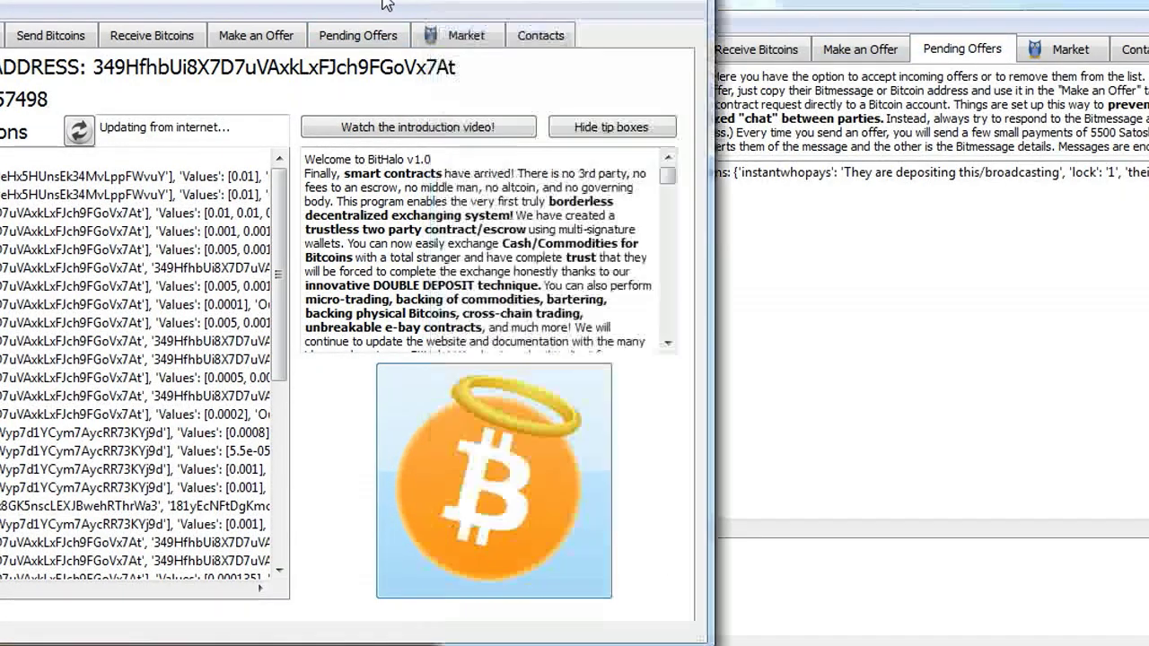
{"action": "left_click", "coordinate": [449, 45]}
{"action": "left_click", "coordinate": [378, 44]}
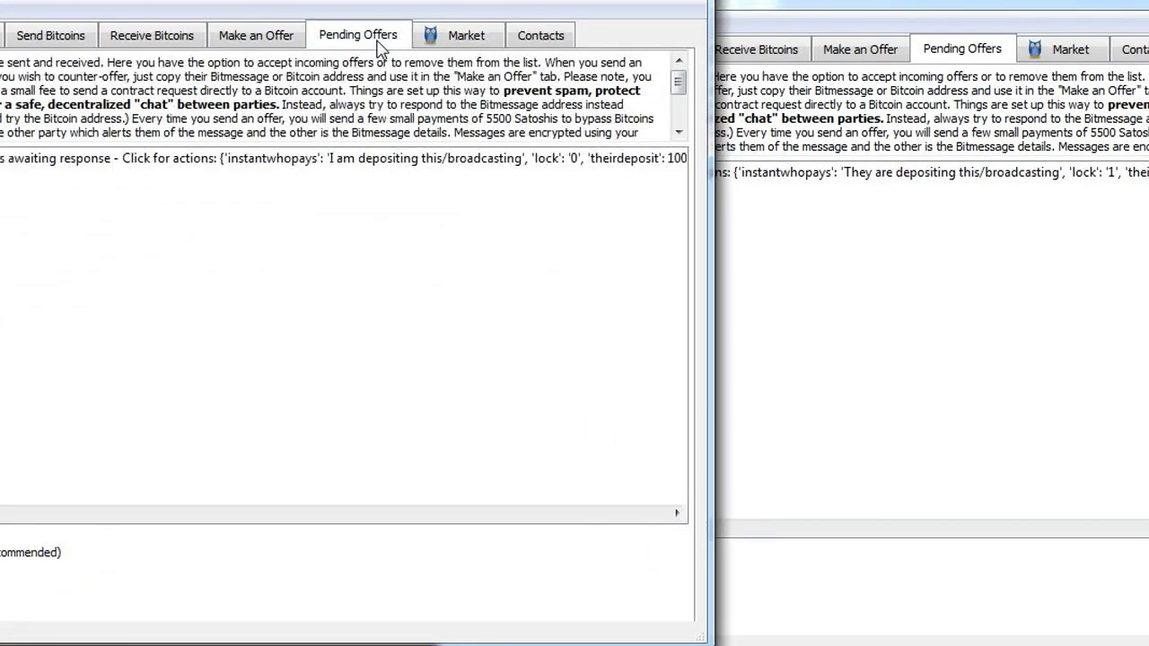
{"action": "left_click", "coordinate": [876, 289]}
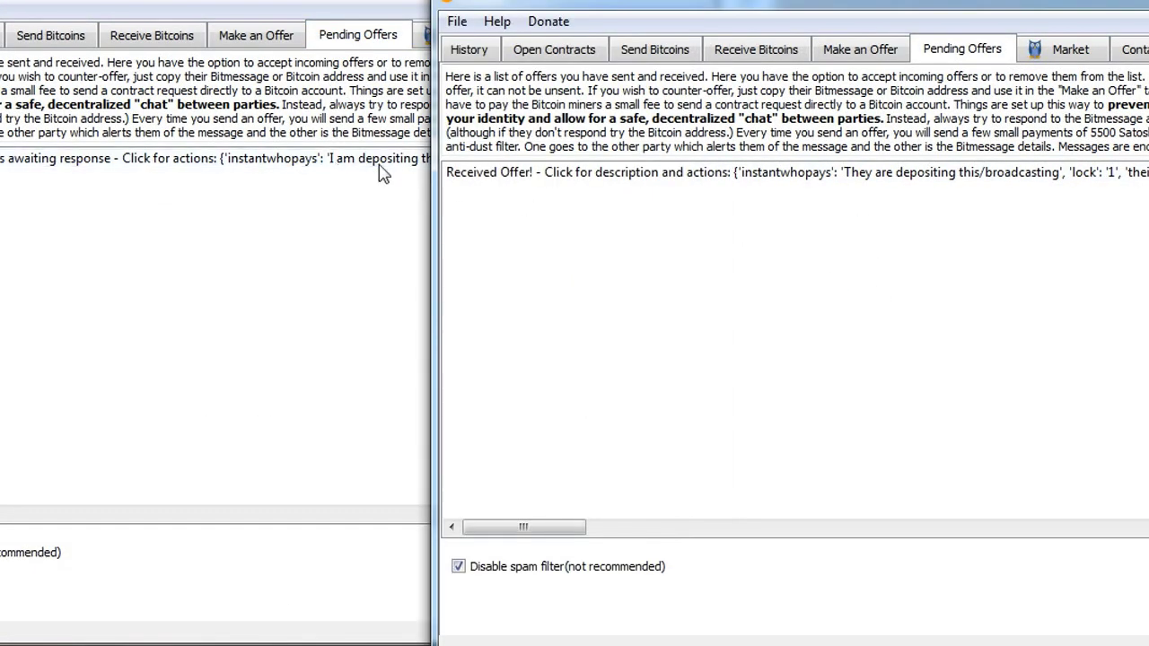
{"action": "left_click", "coordinate": [539, 172]}
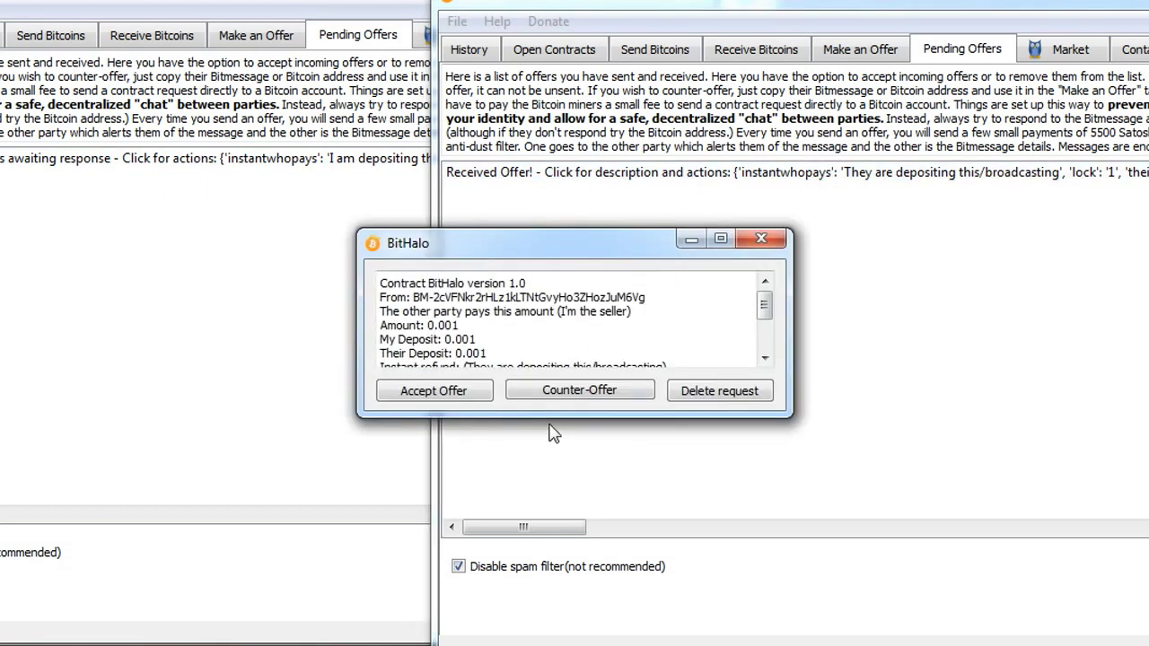
Step: Counter-offer with .001 amount, .001 deposits and 168 hours, send it and confirm with OK
{"action": "left_click", "coordinate": [575, 391]}
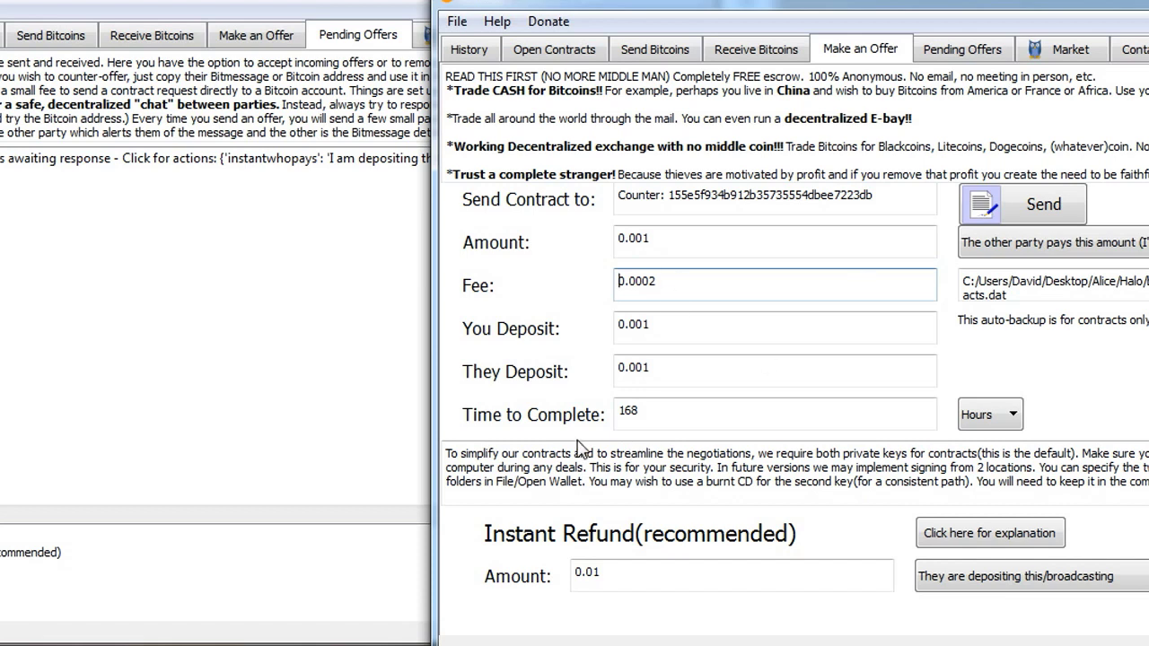
{"action": "left_click_drag", "start_coordinate": [619, 410], "coordinate": [633, 410]}
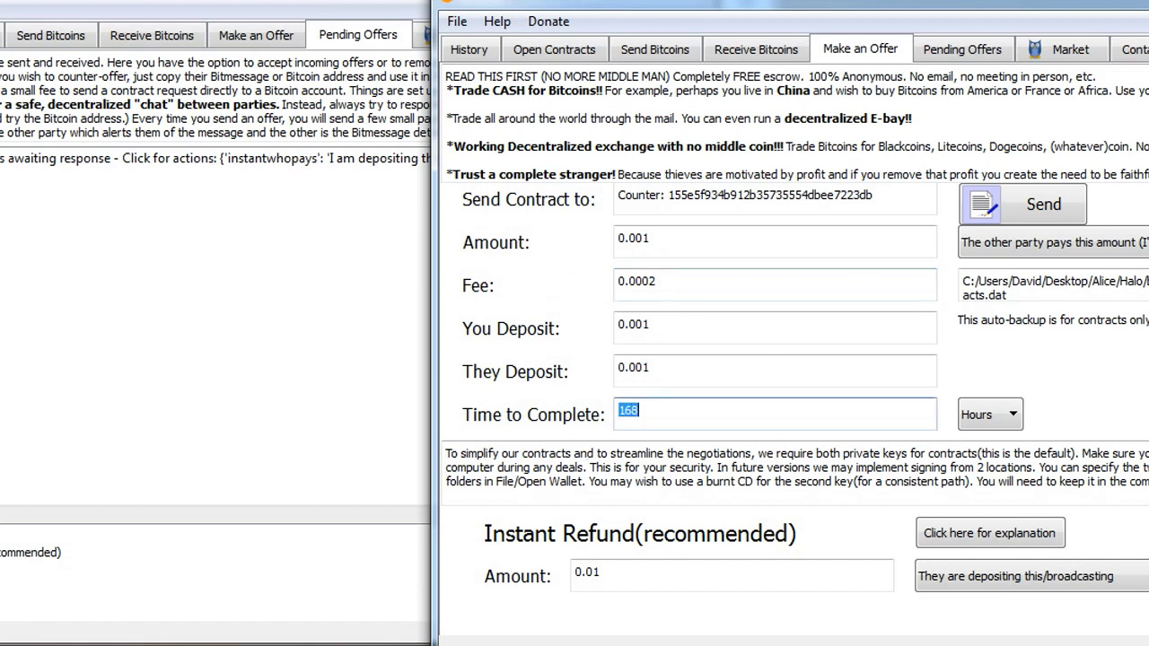
{"action": "left_click", "coordinate": [635, 410]}
{"action": "left_click", "coordinate": [1049, 205]}
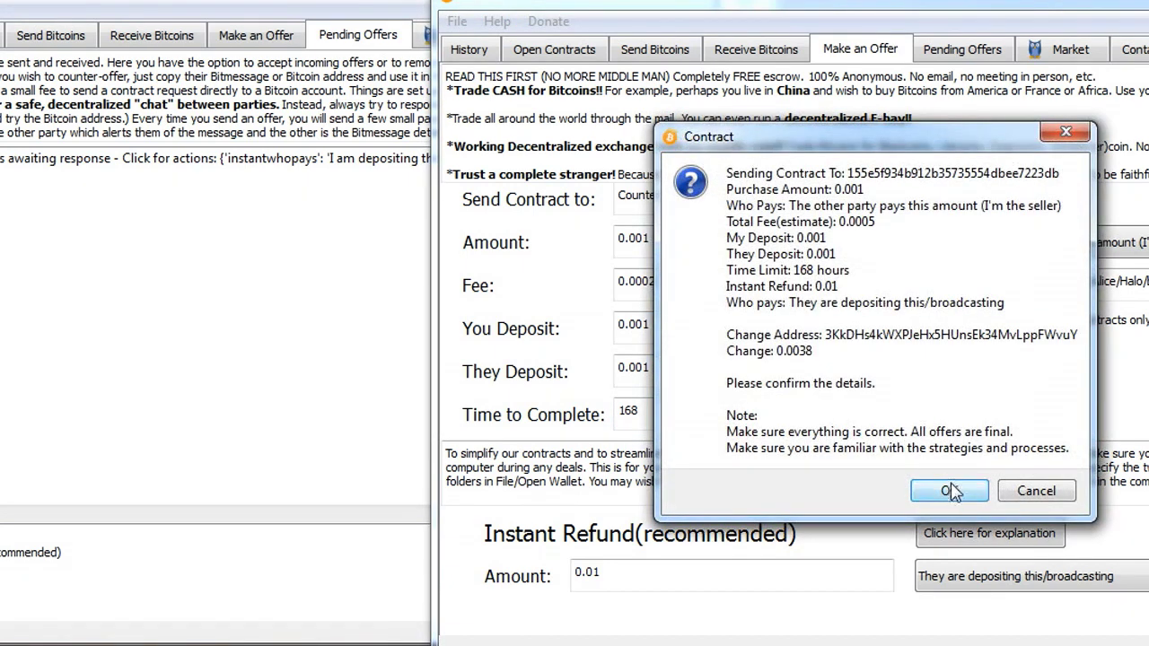
{"action": "left_click", "coordinate": [950, 490]}
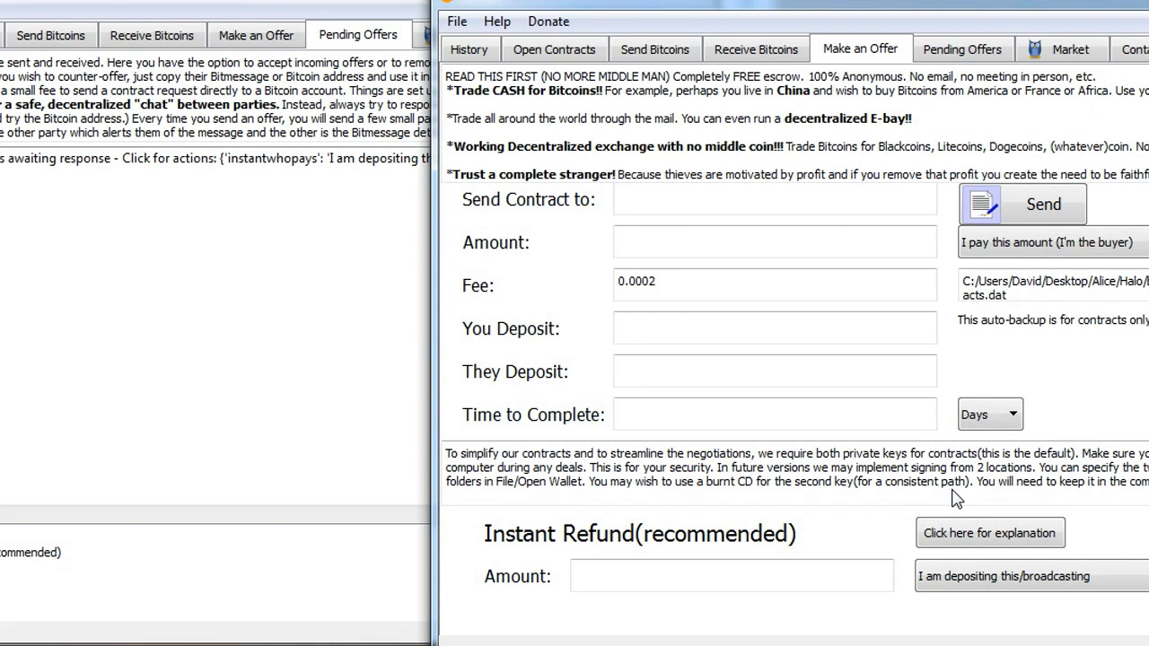
{"action": "left_click", "coordinate": [977, 56]}
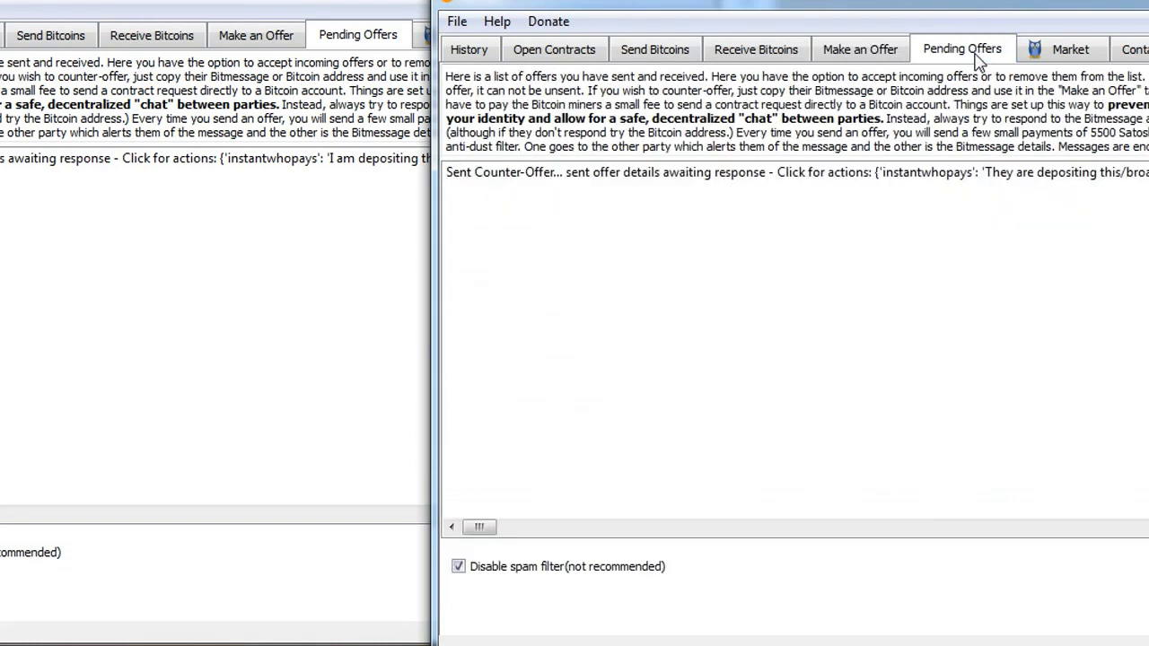
Step: In the first wallet, accept the pending counter-offer as buyer (0.001 deposits, 168 hours) and confirm despite the 0.0005 fee estimate
{"action": "left_click", "coordinate": [202, 305]}
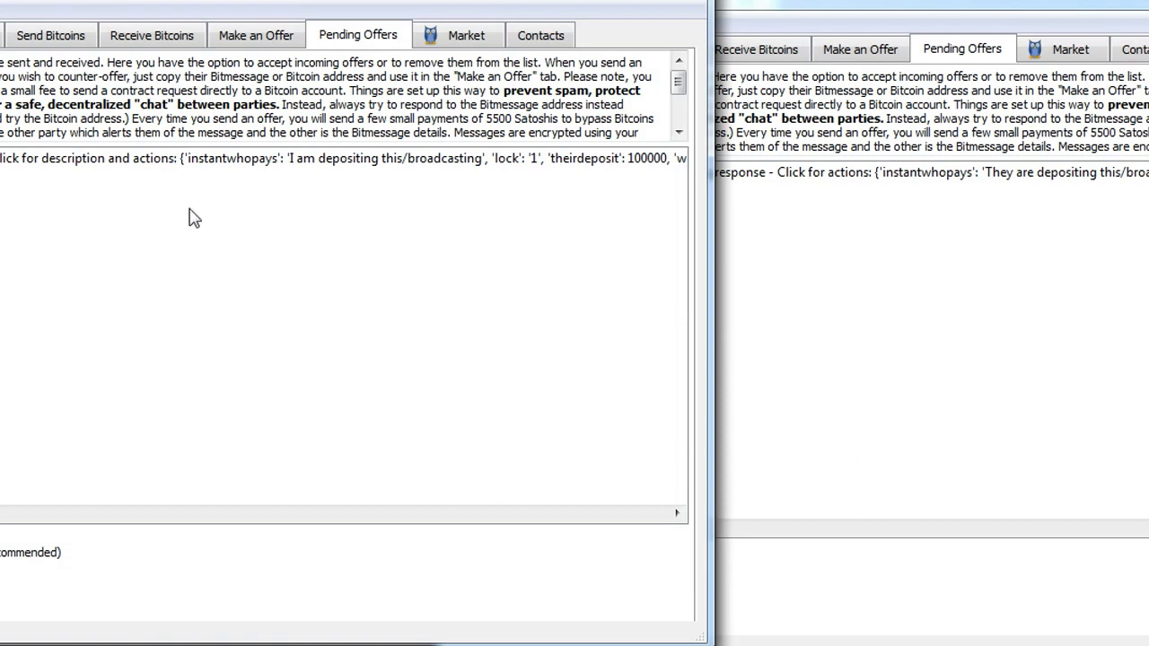
{"action": "left_click", "coordinate": [258, 161]}
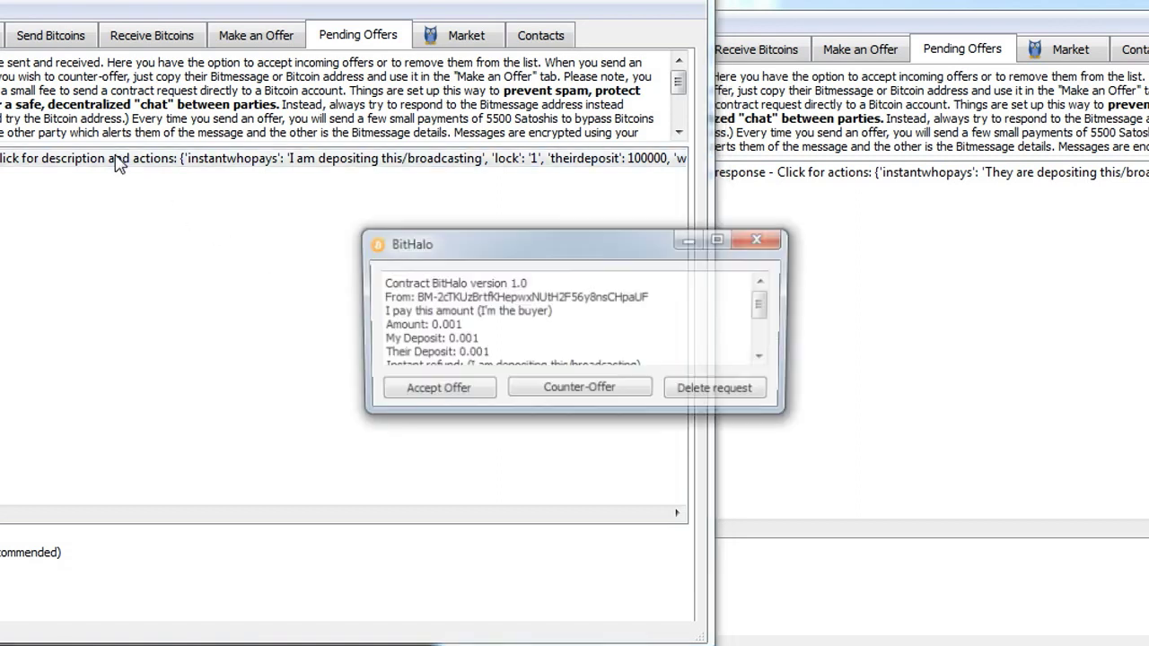
{"action": "left_click", "coordinate": [435, 391]}
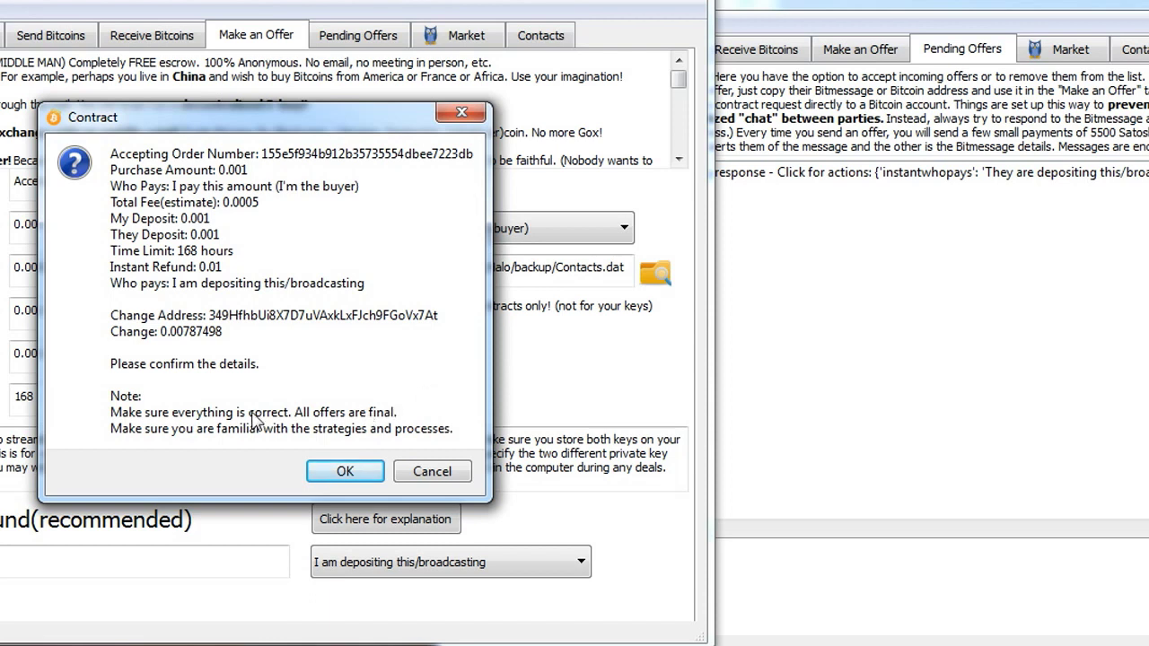
{"action": "left_click", "coordinate": [432, 472]}
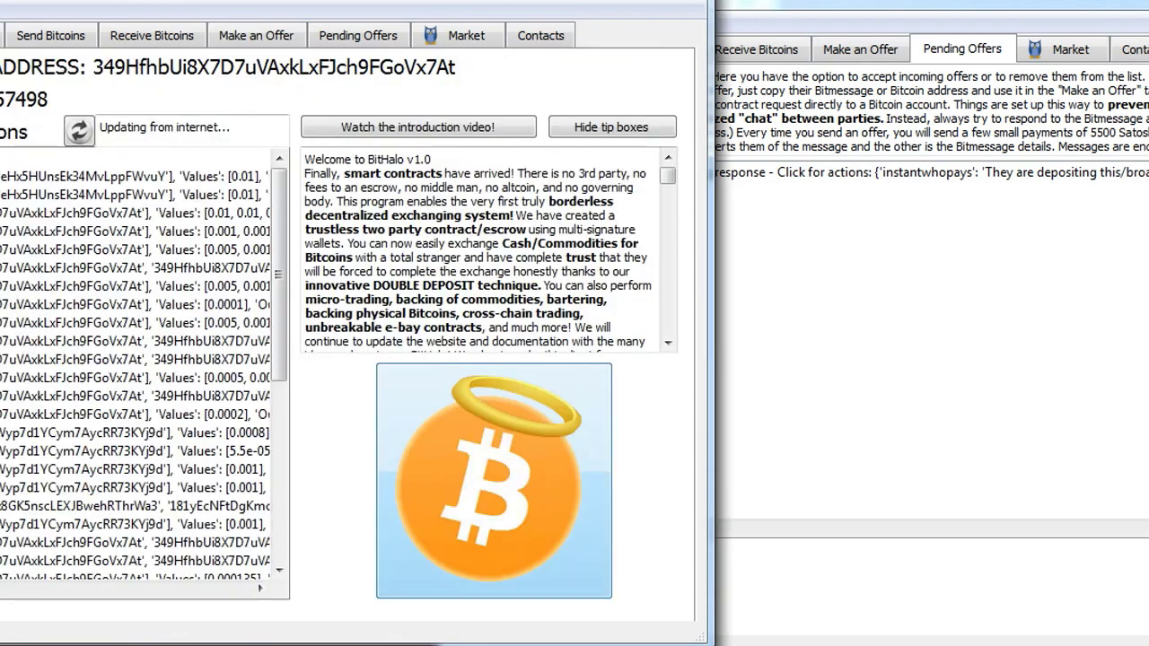
Step: Check the first wallet's Pending Offers list for the accepted contract's status
{"action": "left_click", "coordinate": [319, 38]}
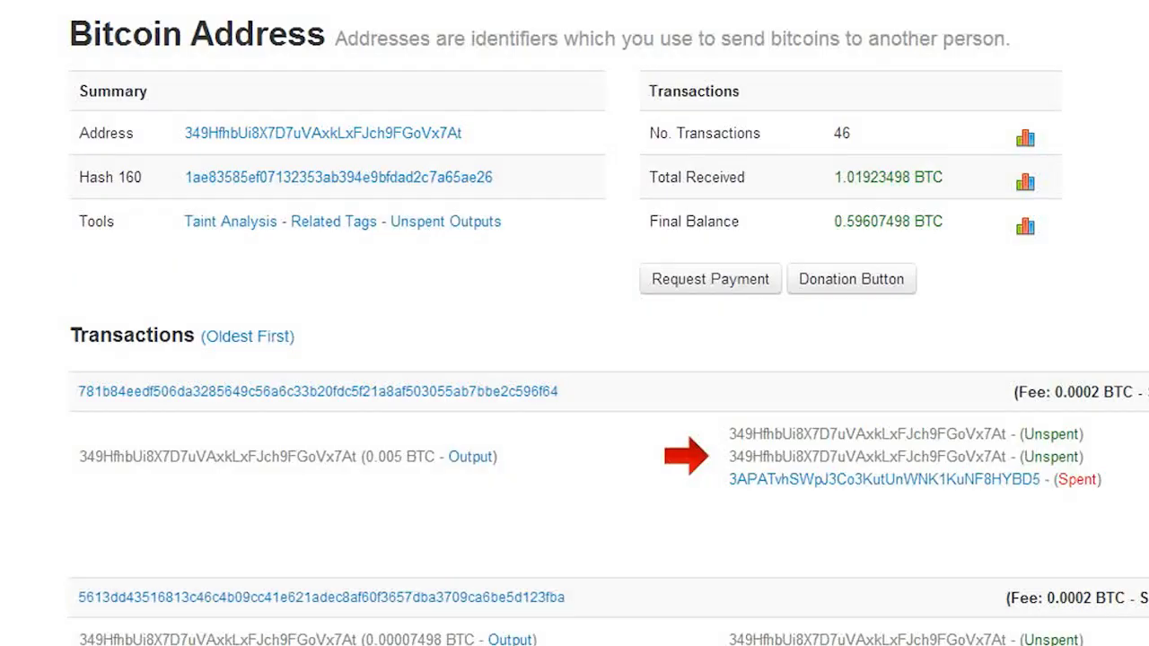
Step: On blockchain.info, open the page of the spent multisig escrow output address
{"action": "scroll", "coordinate": [575, 359], "scroll_direction": "down", "scroll_amount": 3}
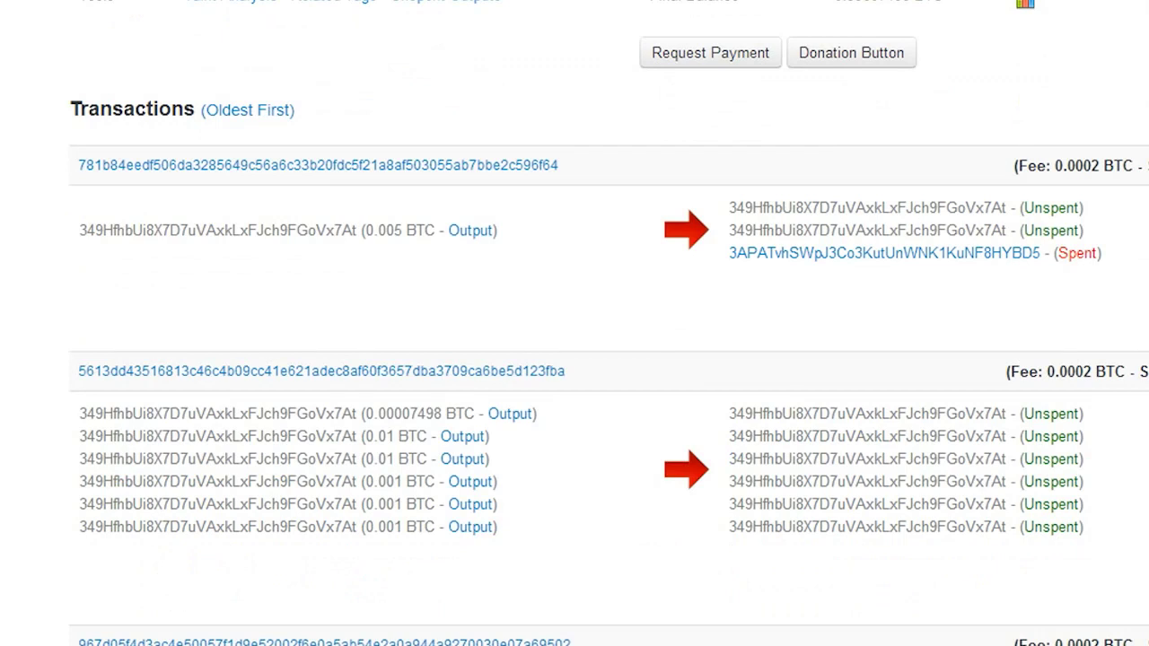
{"action": "left_click", "coordinate": [833, 257]}
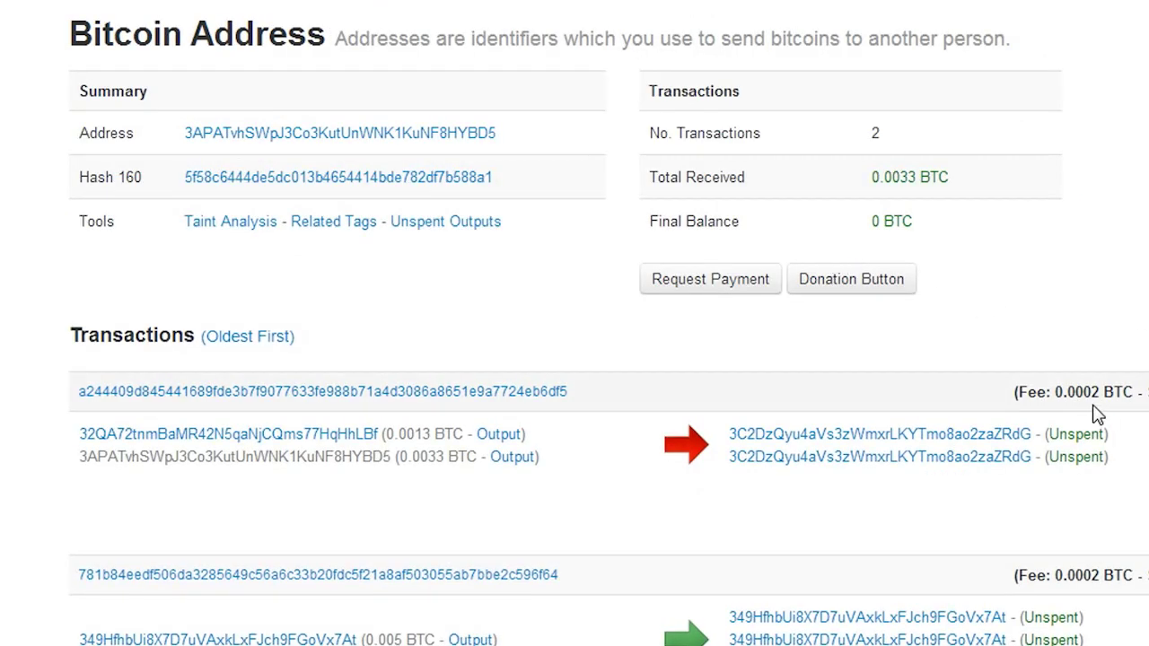
{"action": "scroll", "coordinate": [1099, 400], "scroll_direction": "down", "scroll_amount": 1}
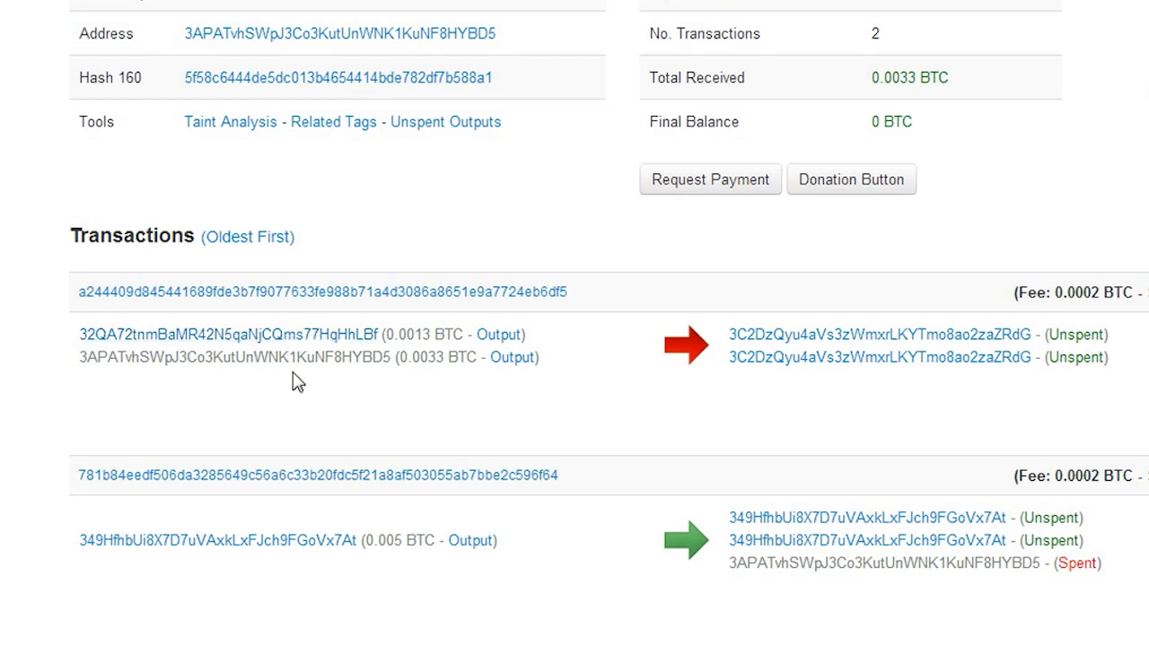
Step: Open the escrow-spending transaction: 730 bytes, block 304583, 17 confirmations
{"action": "left_click", "coordinate": [223, 294]}
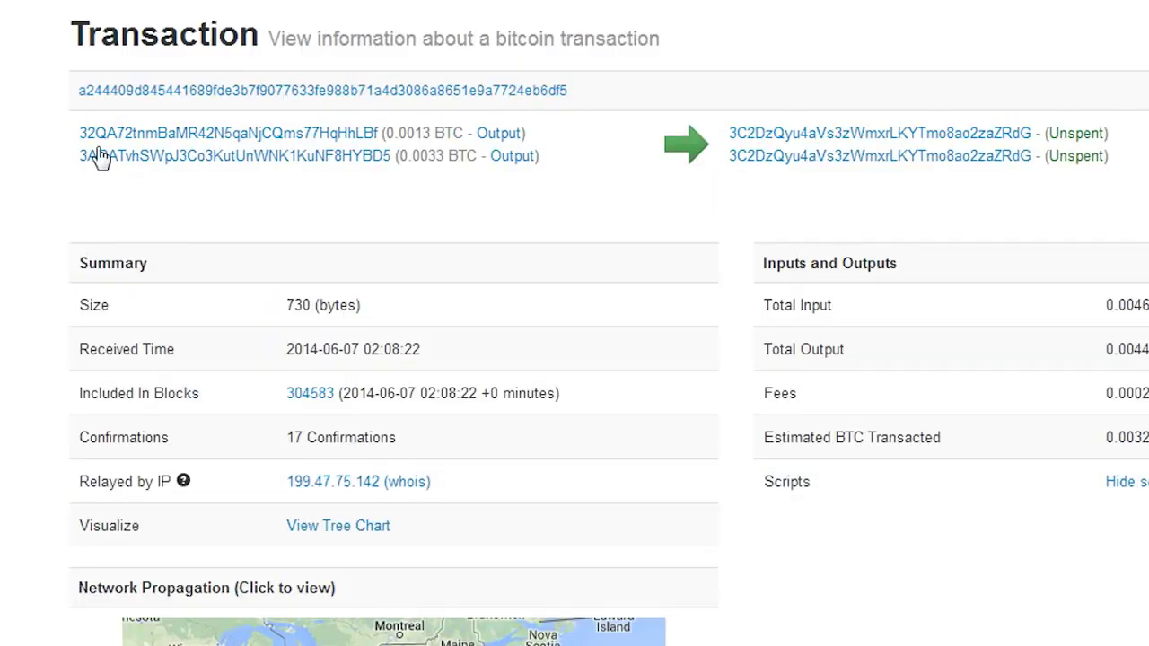
{"action": "left_click_drag", "start_coordinate": [52, 135], "coordinate": [10, 128]}
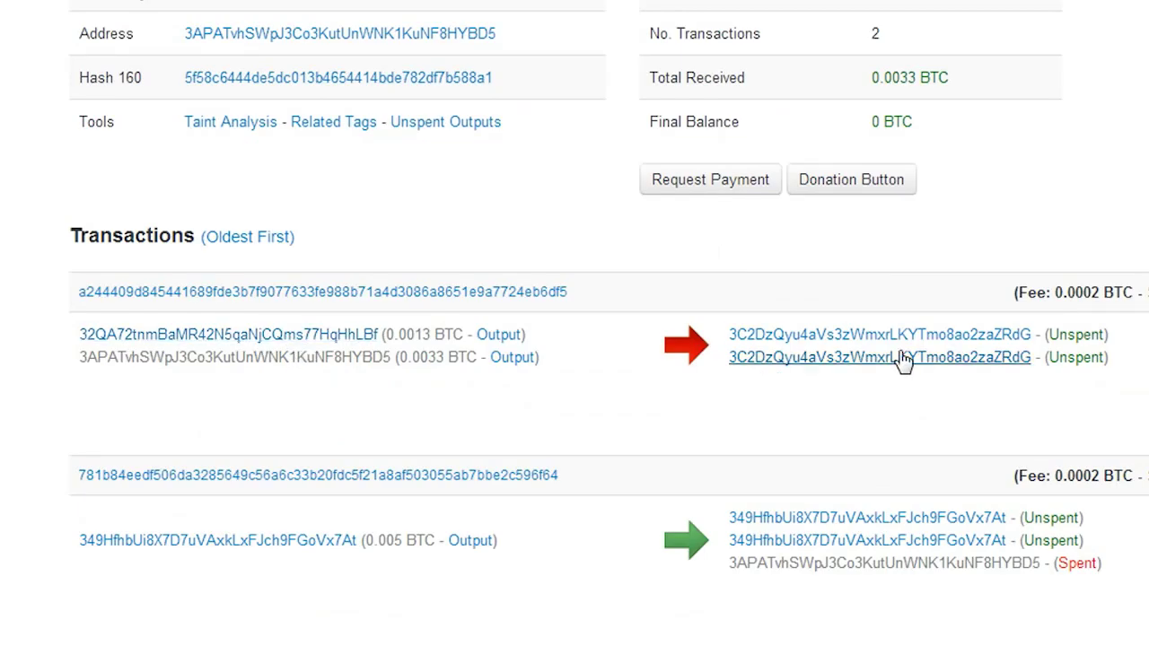
{"action": "left_click", "coordinate": [225, 295]}
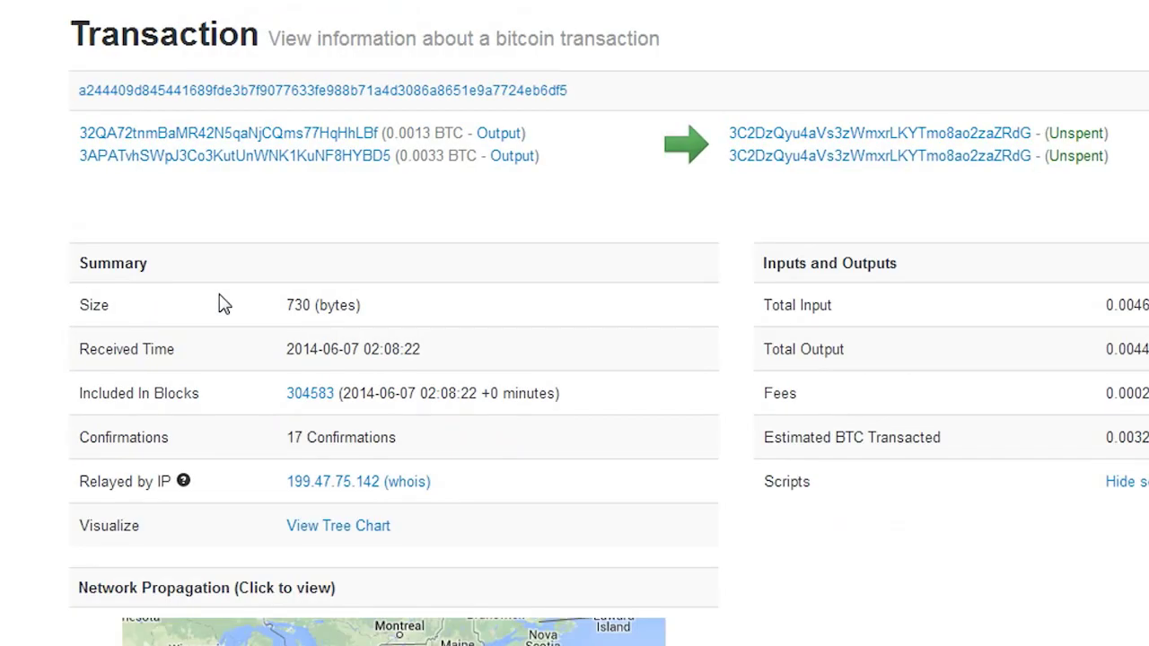
{"action": "left_click_drag", "start_coordinate": [54, 131], "coordinate": [114, 123]}
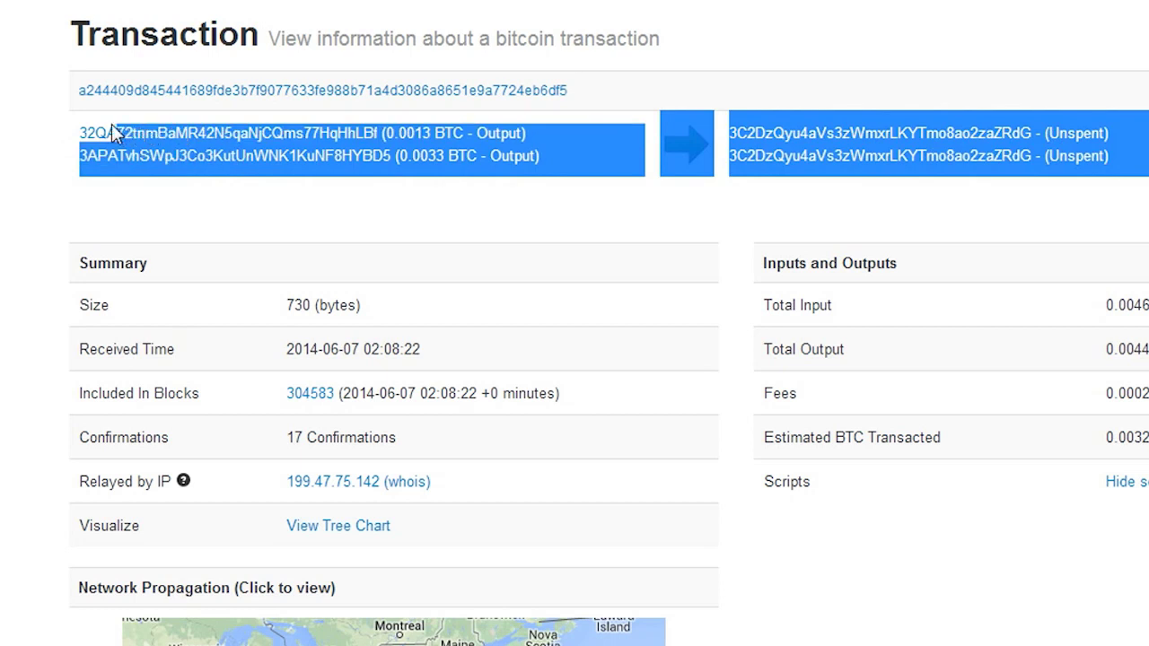
{"action": "left_click", "coordinate": [12, 133]}
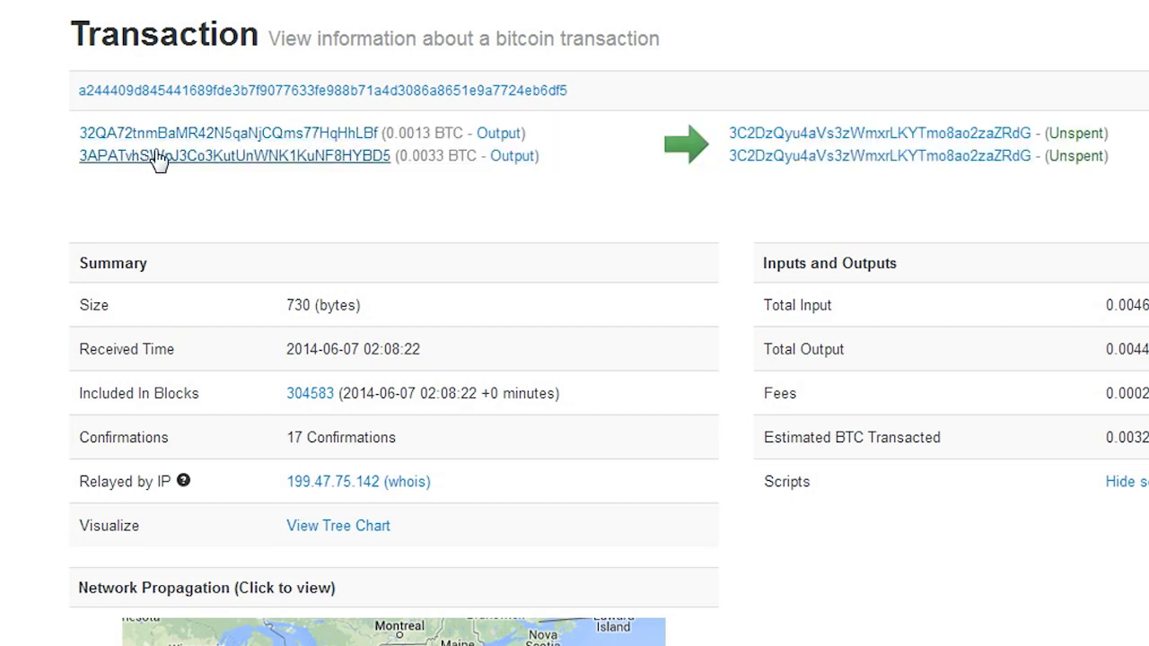